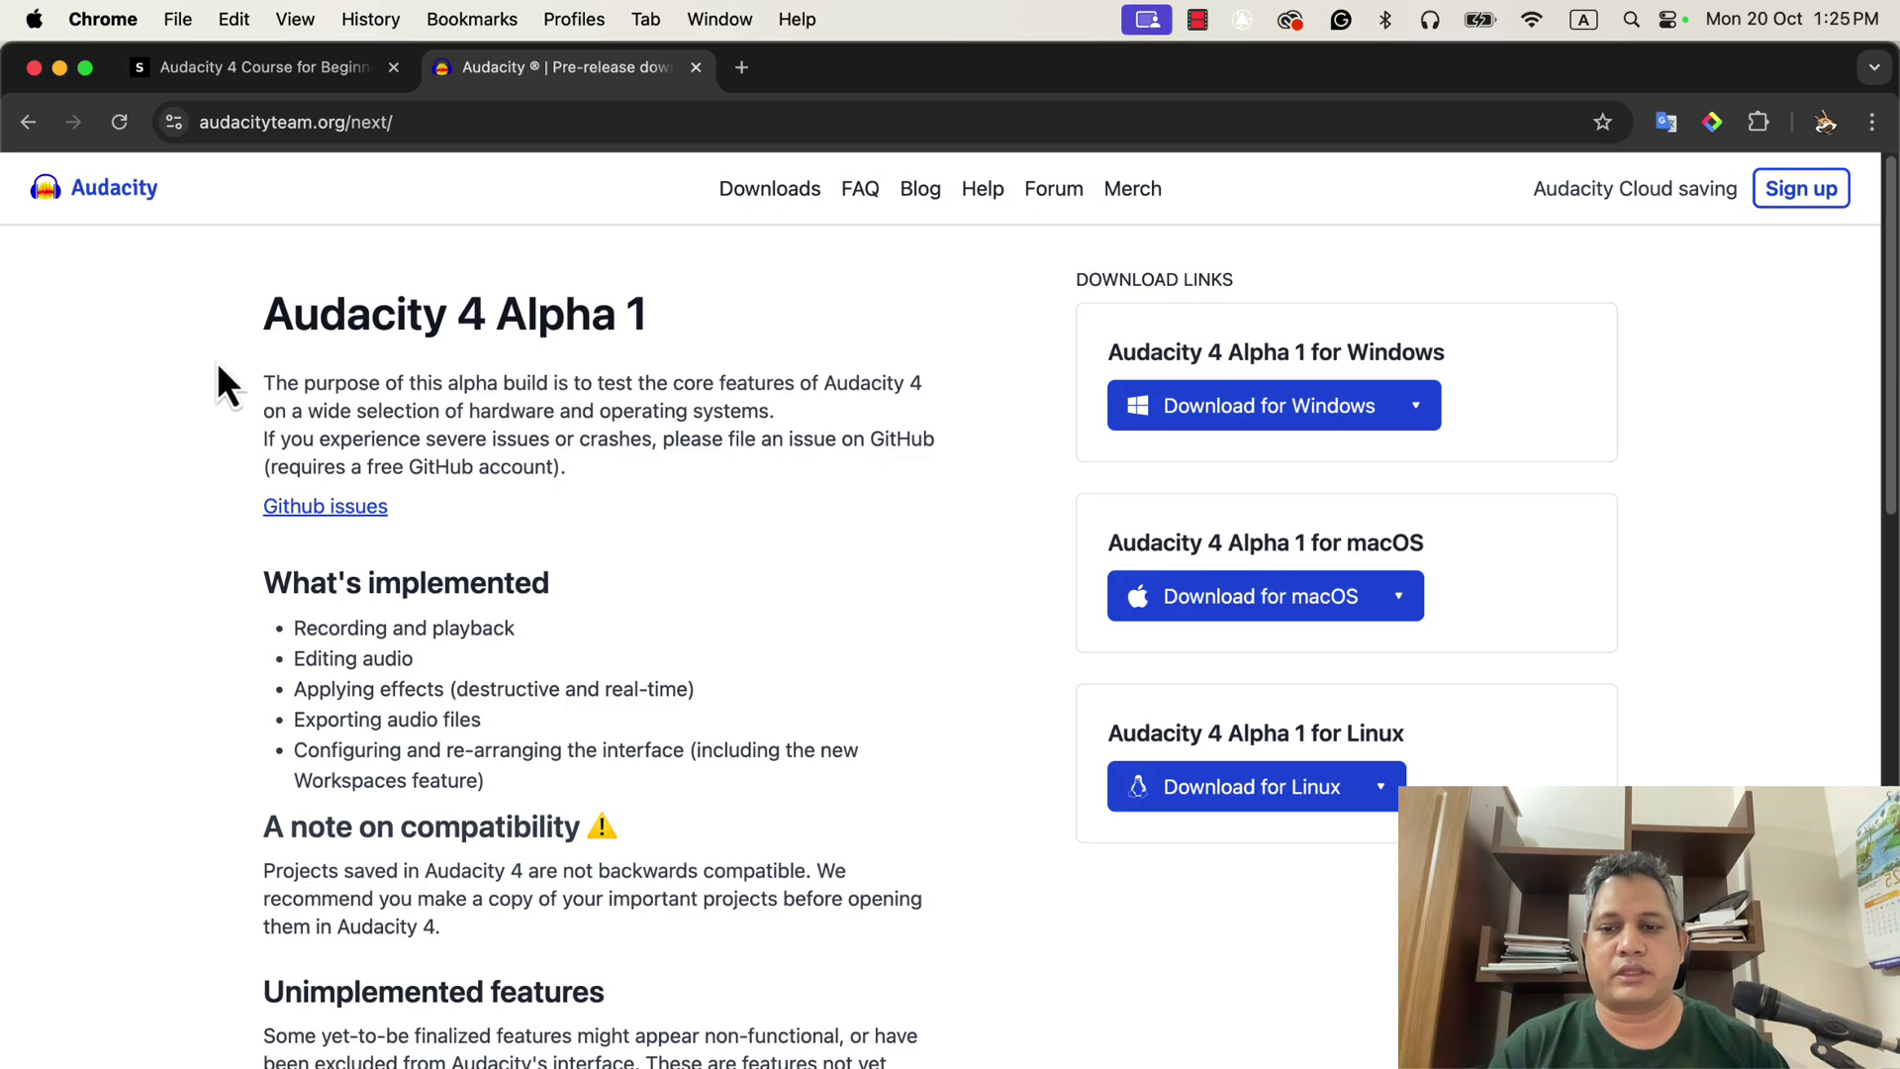
scroll(229, 663, "down", 3)
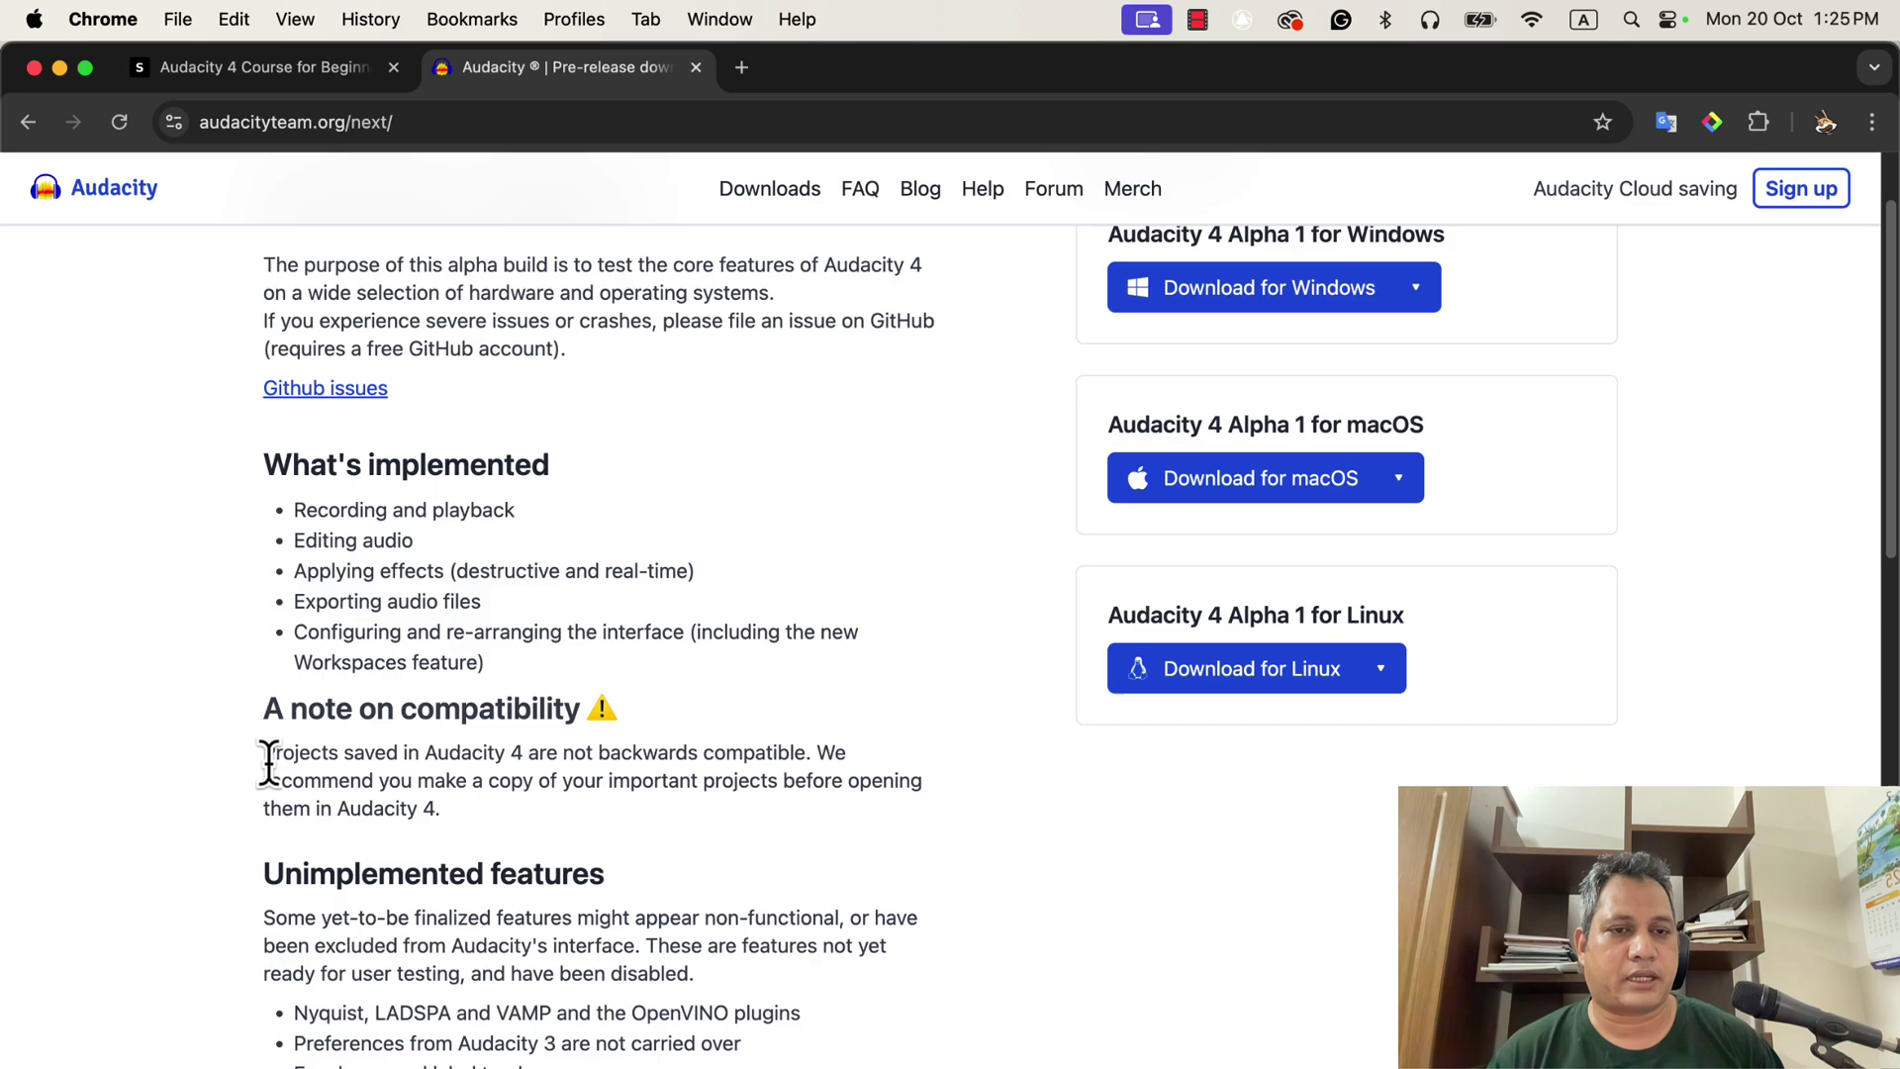
scroll(268, 763, "down", 1)
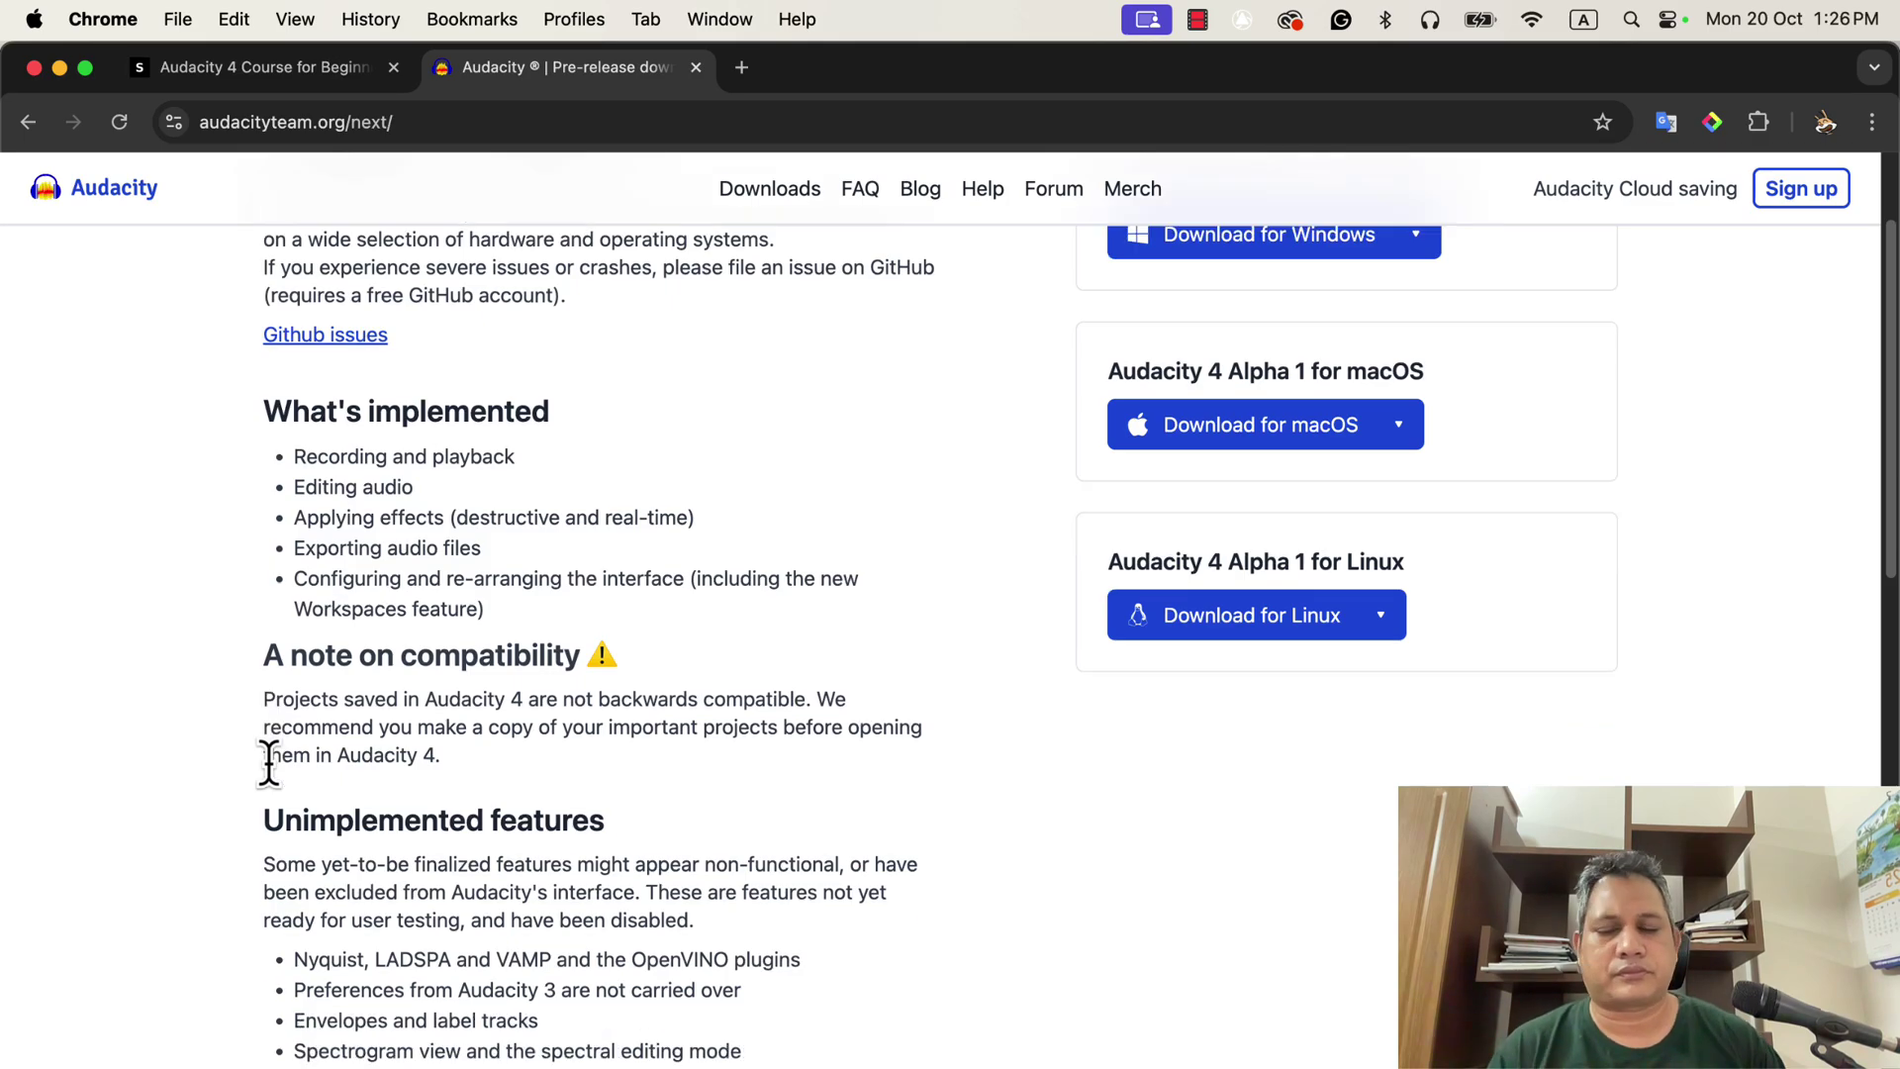
scroll(268, 763, "down", 5)
scroll(268, 763, "up", 8)
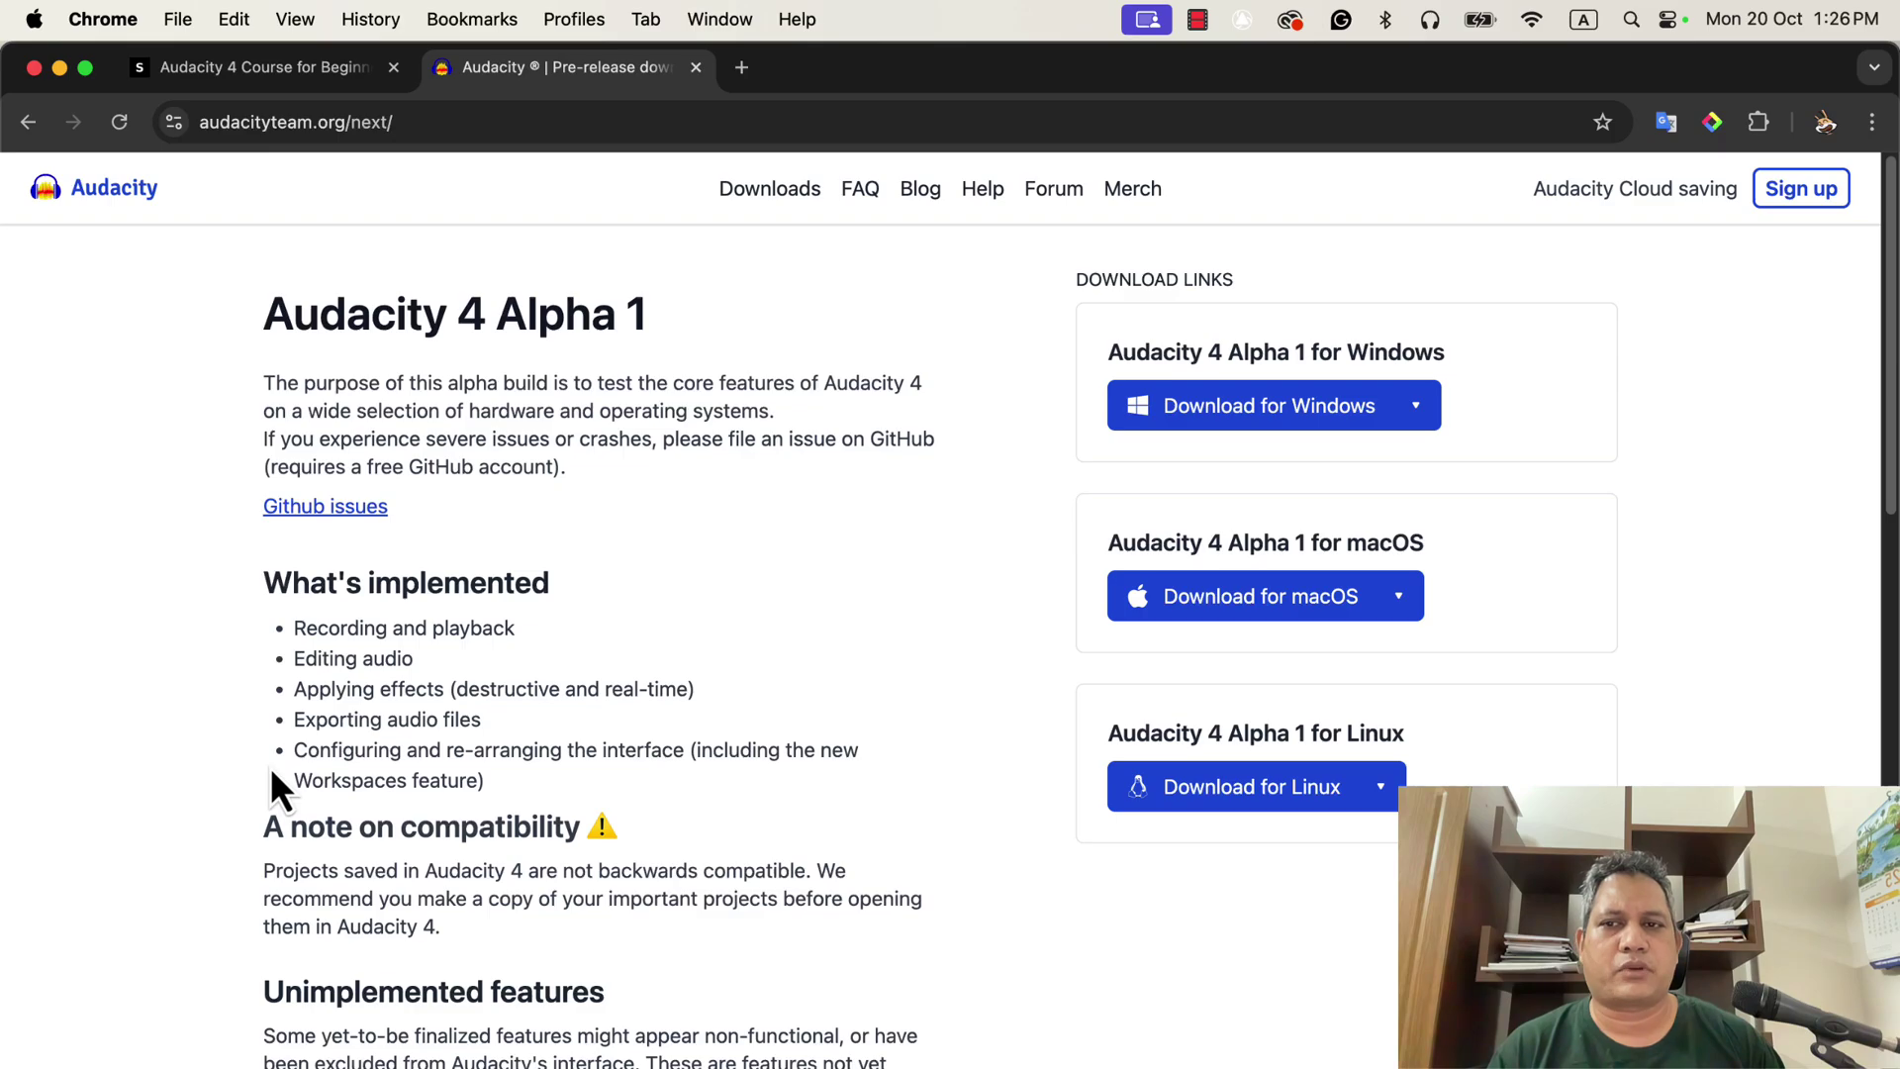
- Go to the audacityteam.org Downloads page and scroll to the Audacity 4 Alpha 1 pre-release links
left_click(740, 195)
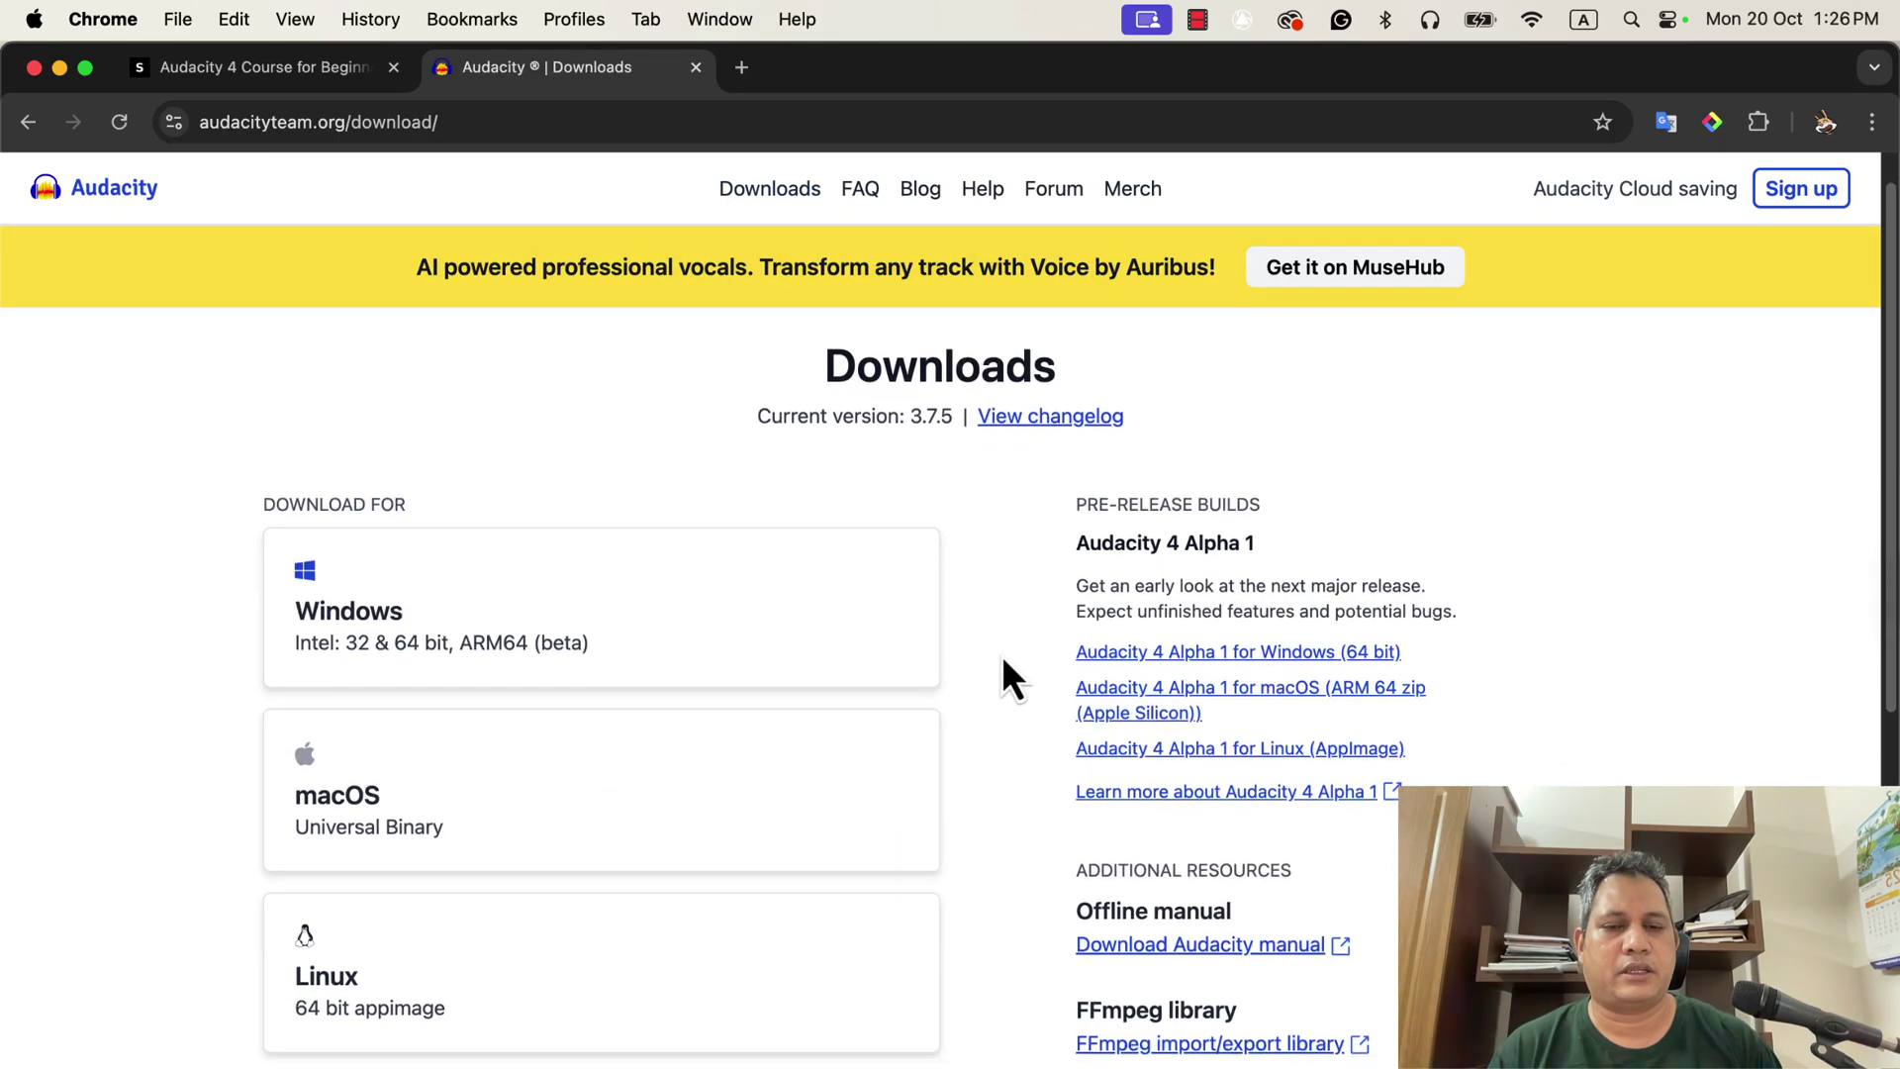
scroll(1001, 656, "down", 2)
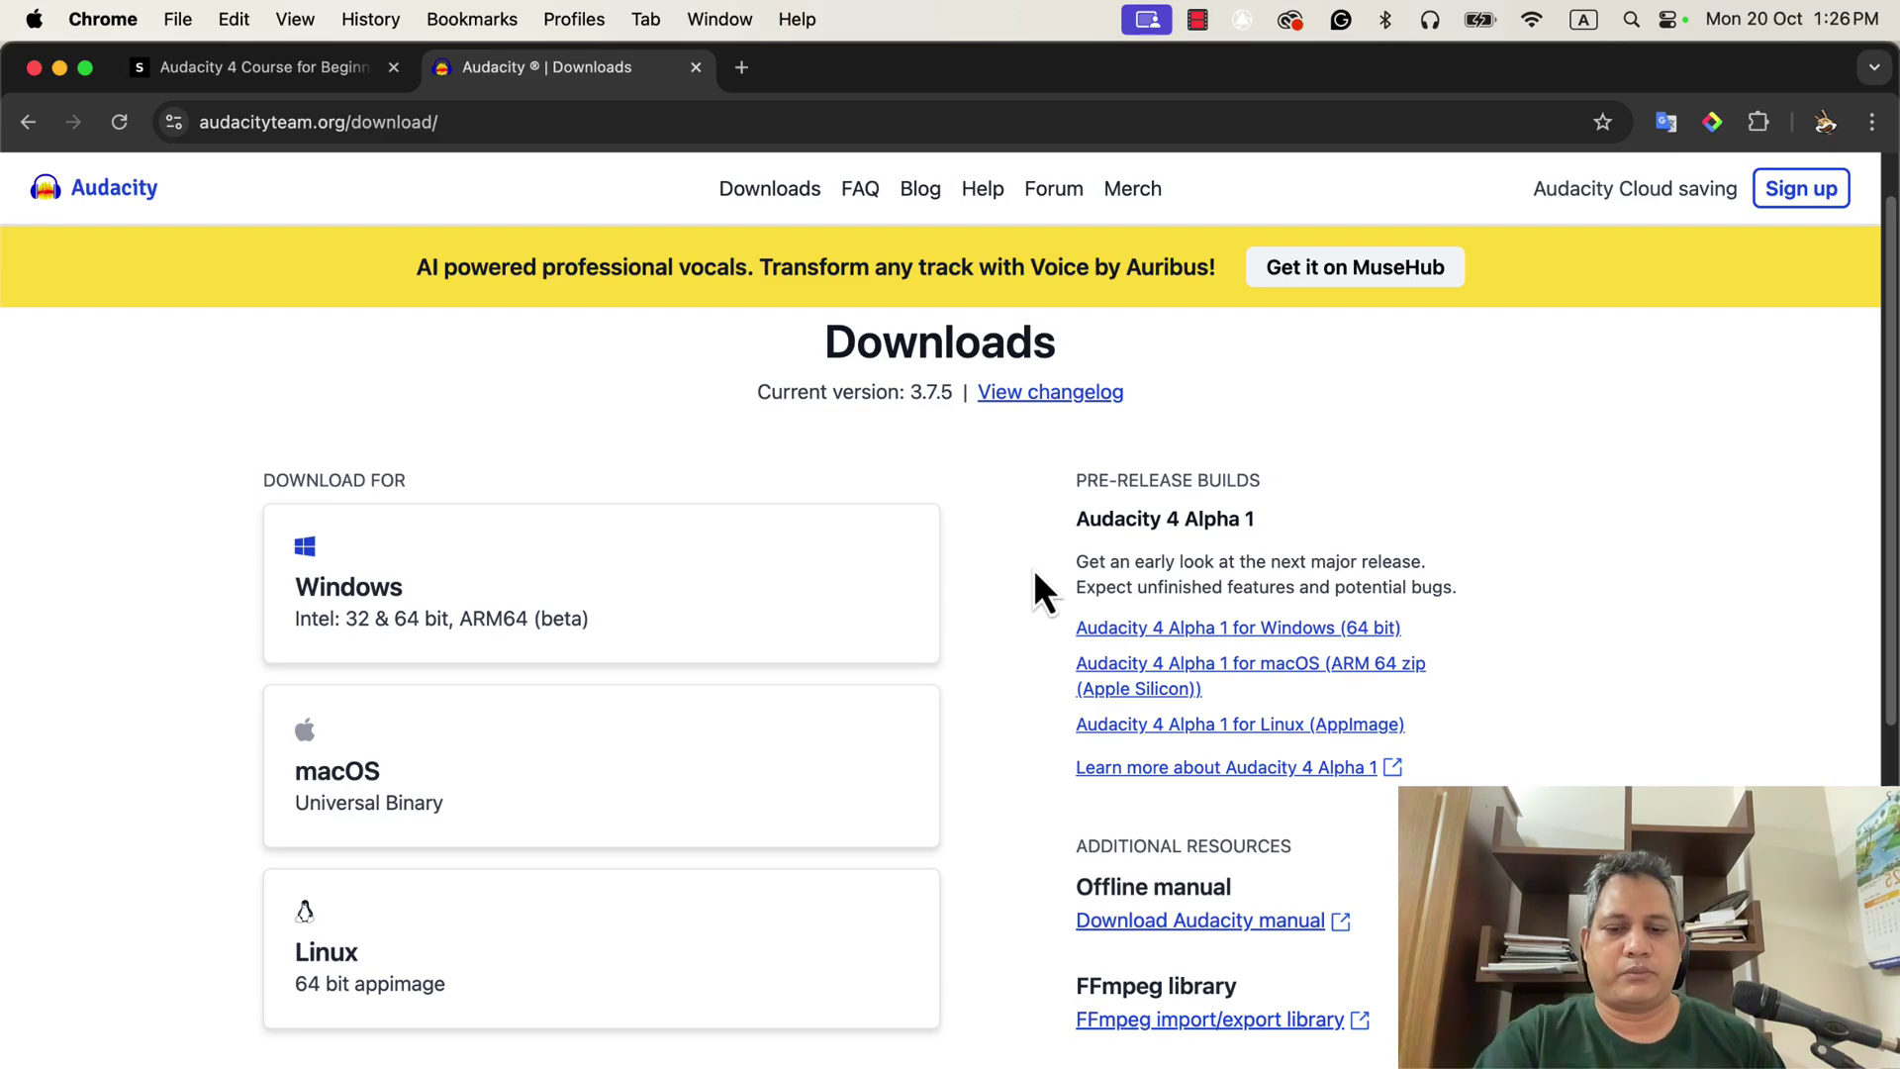
- Launch Audacity 4 by searching 'aud' in Spotlight
key("super+space")
type("aua")
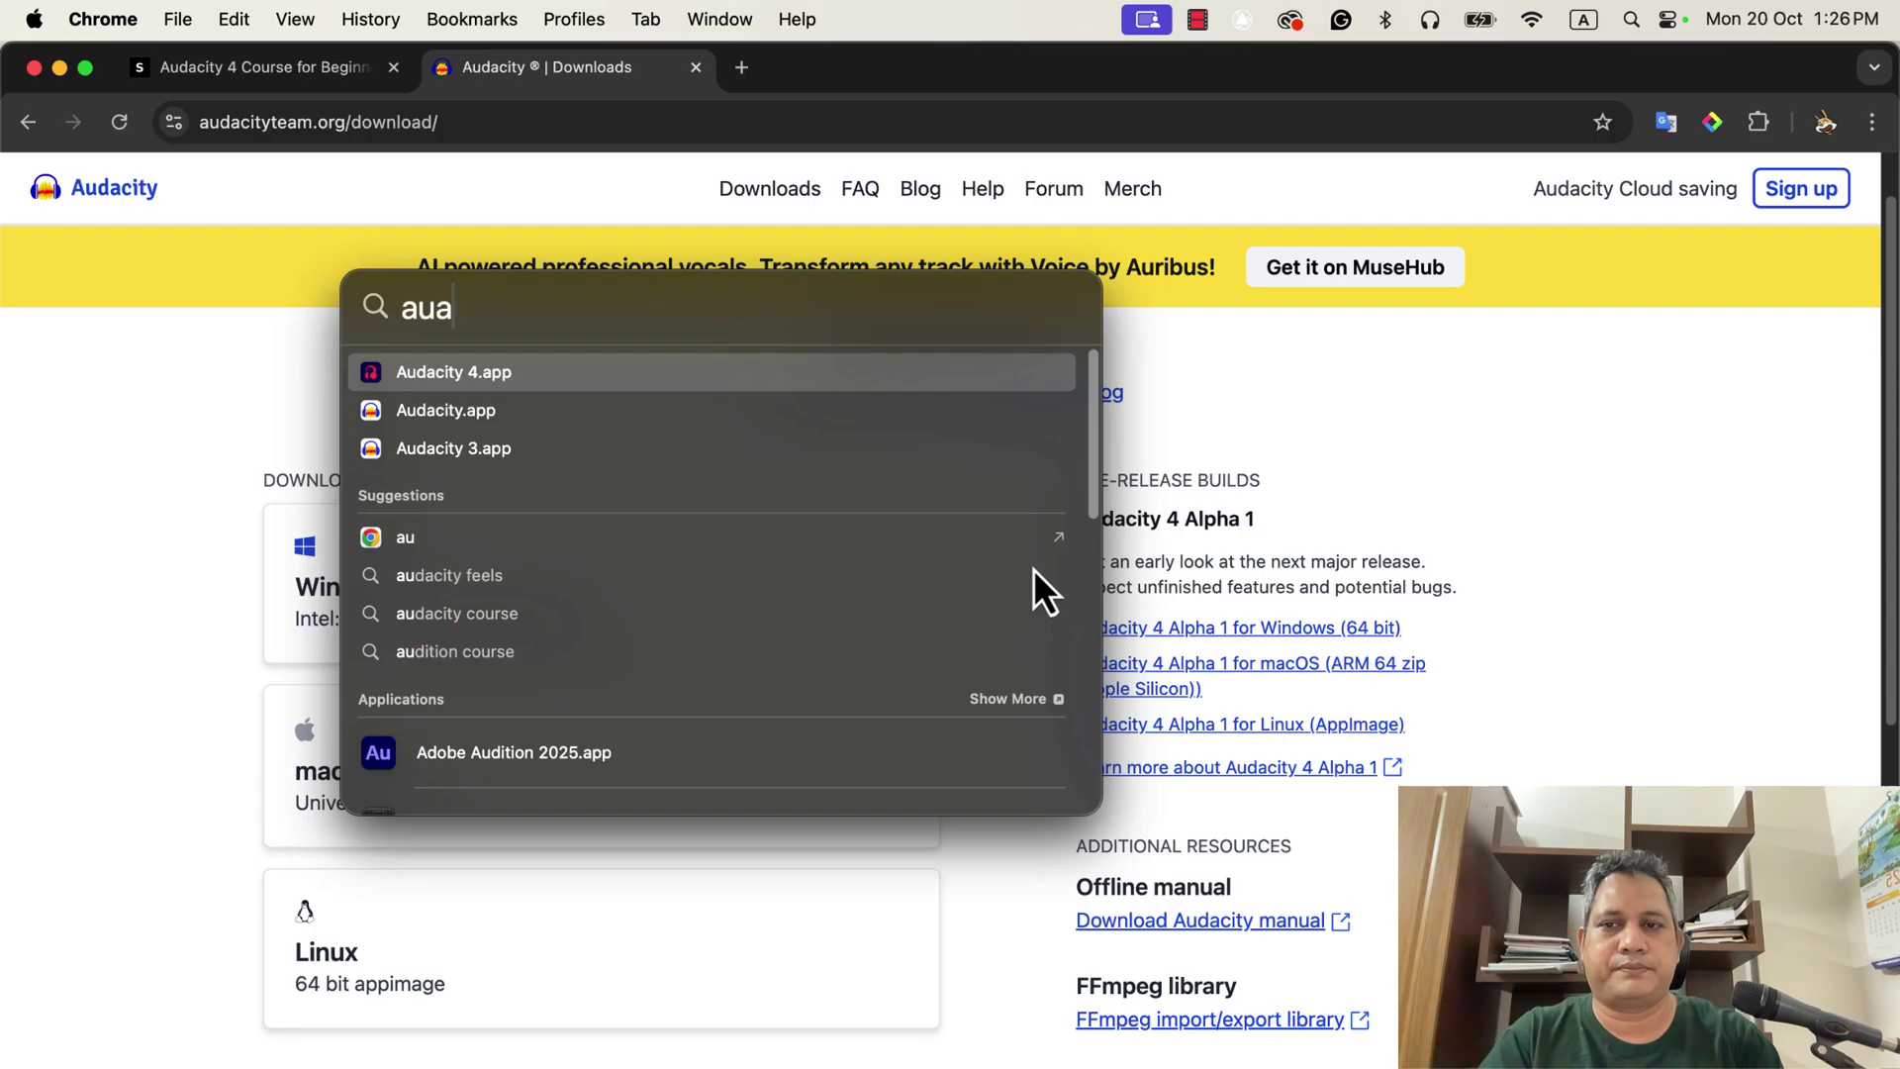
key("BackSpace")
type("dacity 4.app")
key("Return")
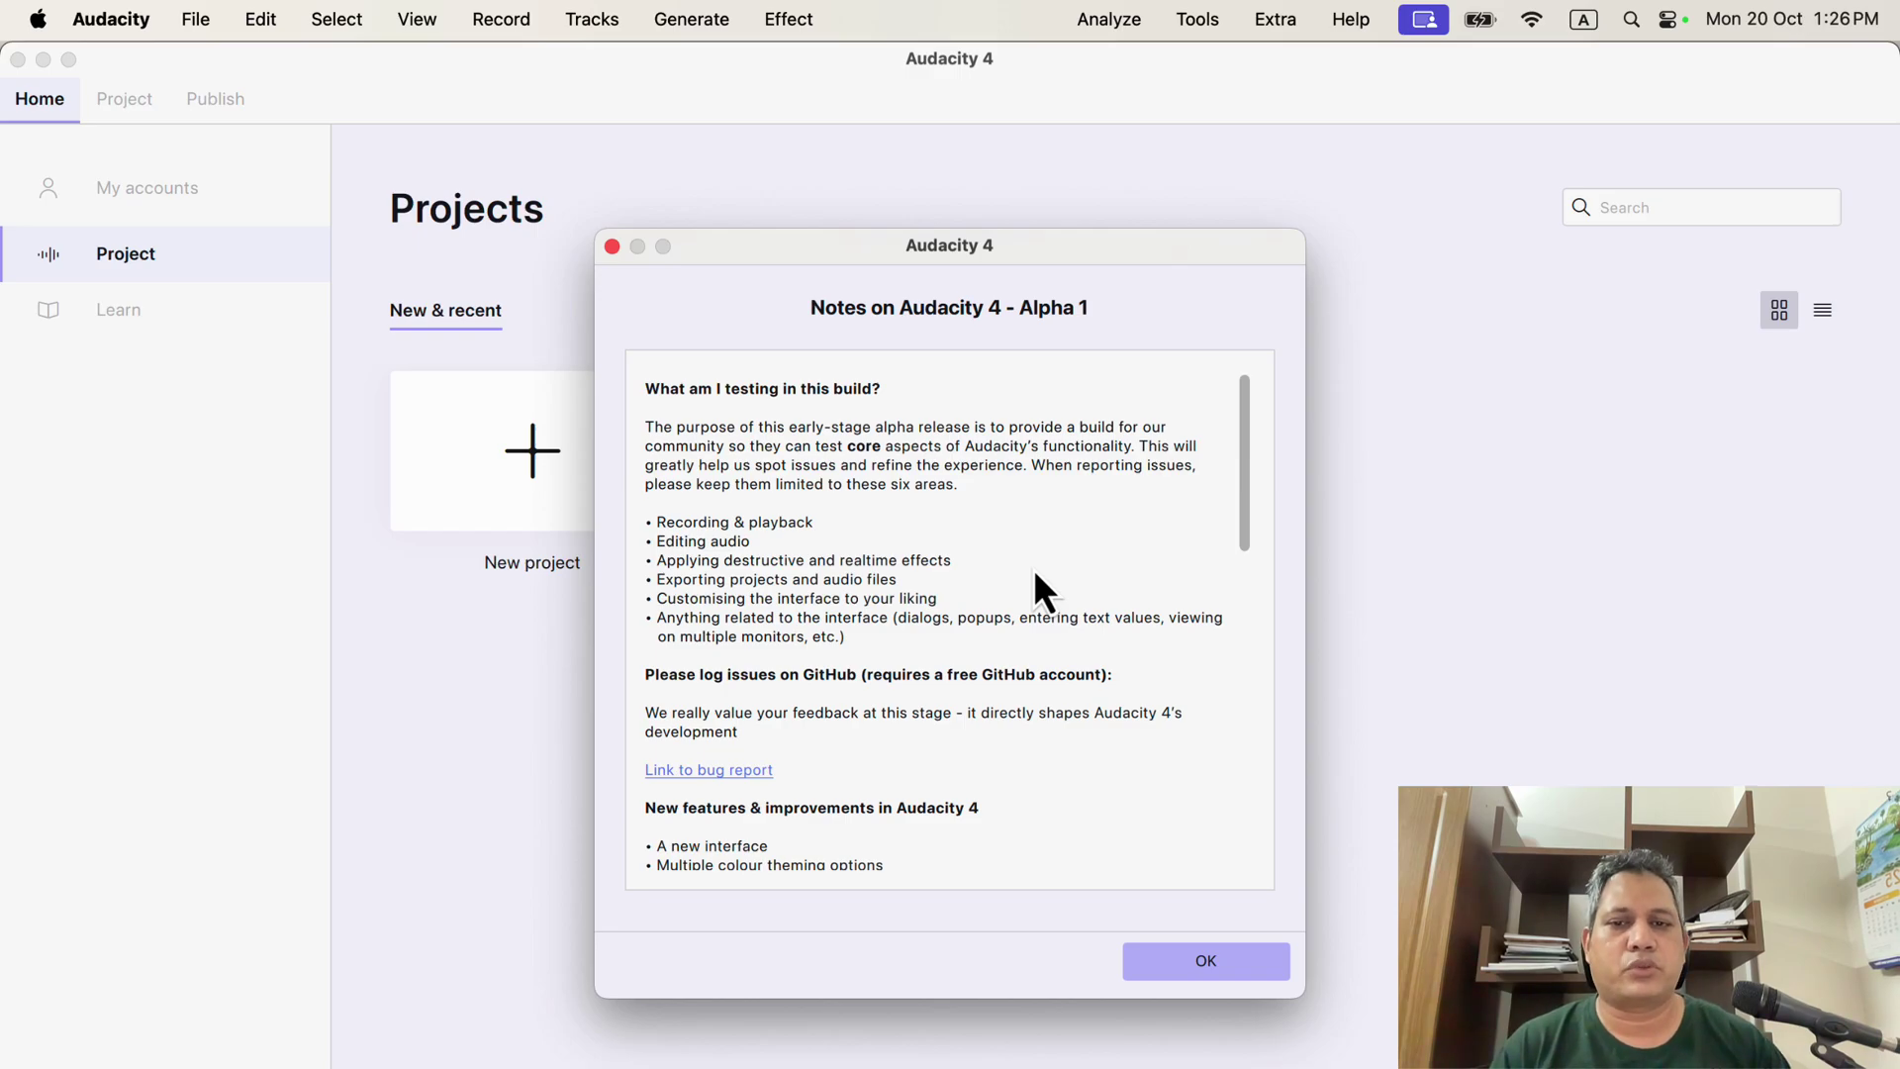
- Scroll through the Alpha 1 release notes and dismiss them with OK
scroll(1035, 574, "down", 8)
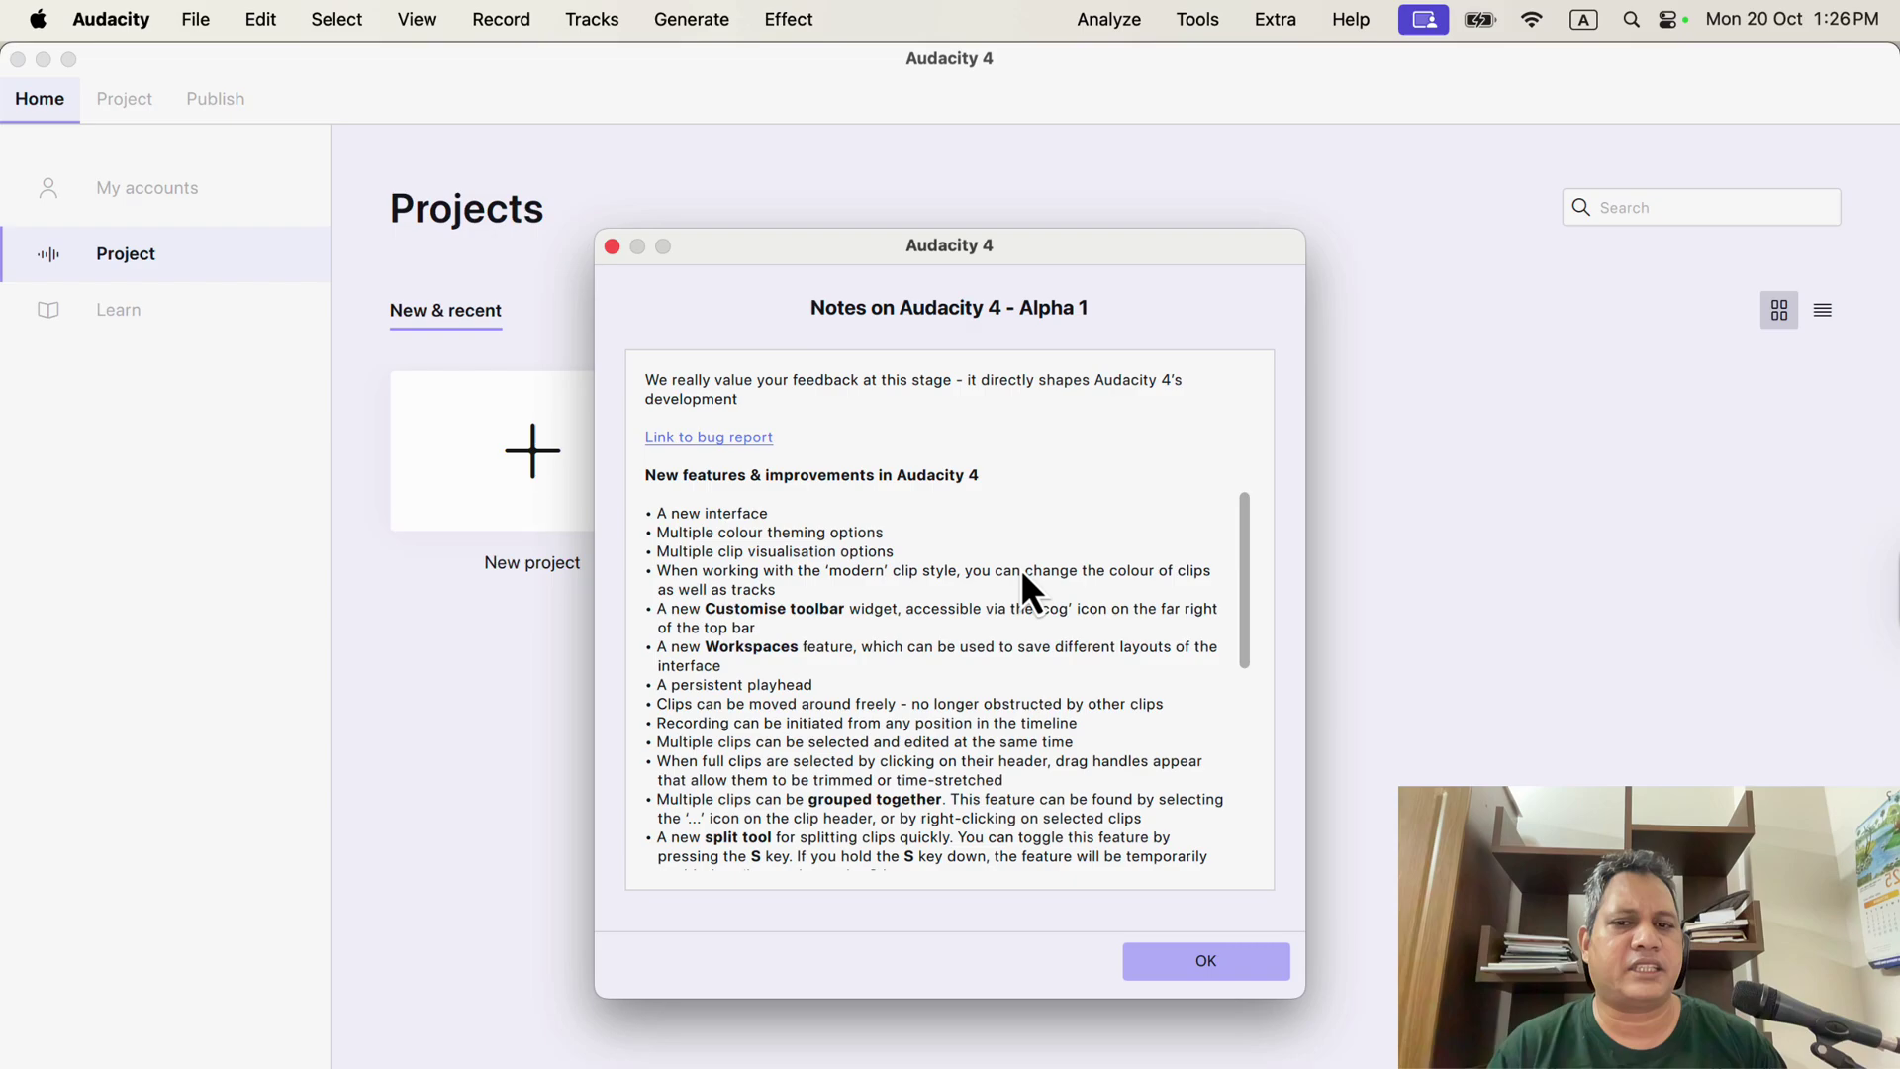
scroll(1023, 576, "up", 8)
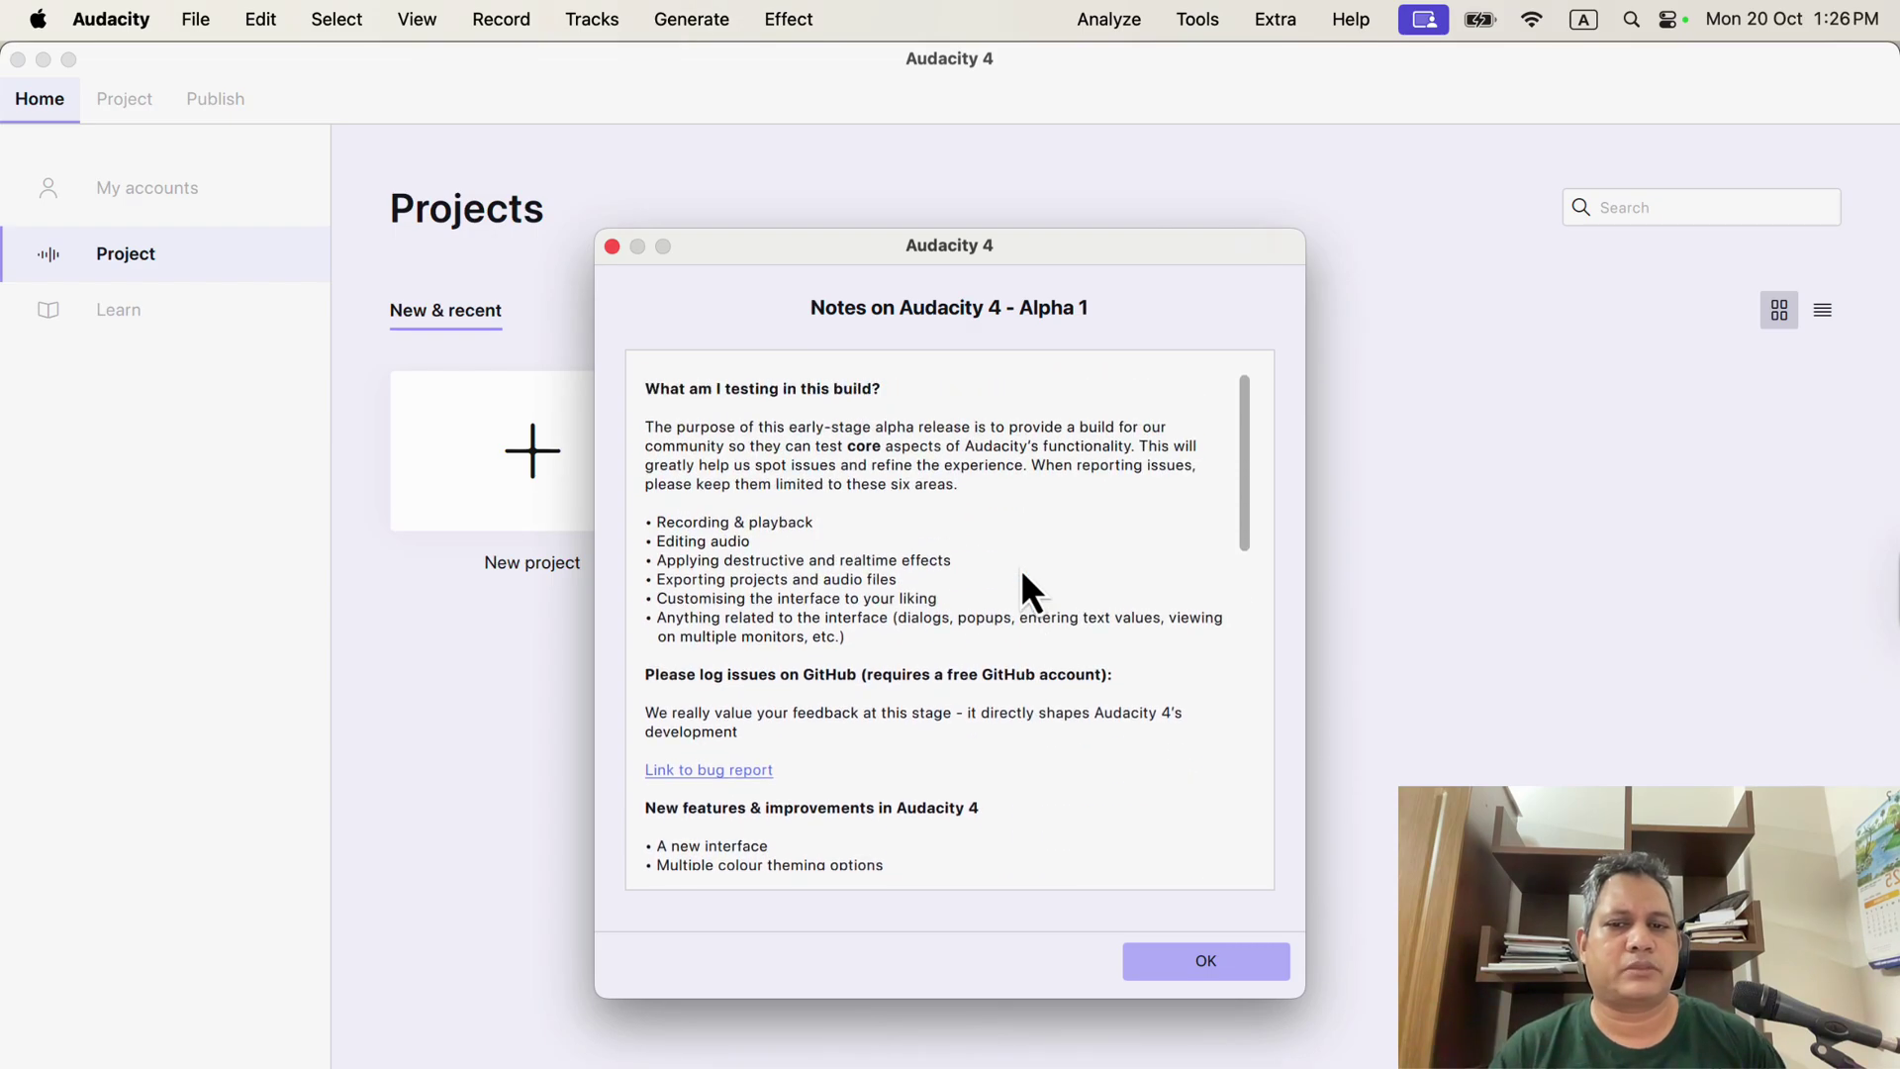
left_click(1190, 965)
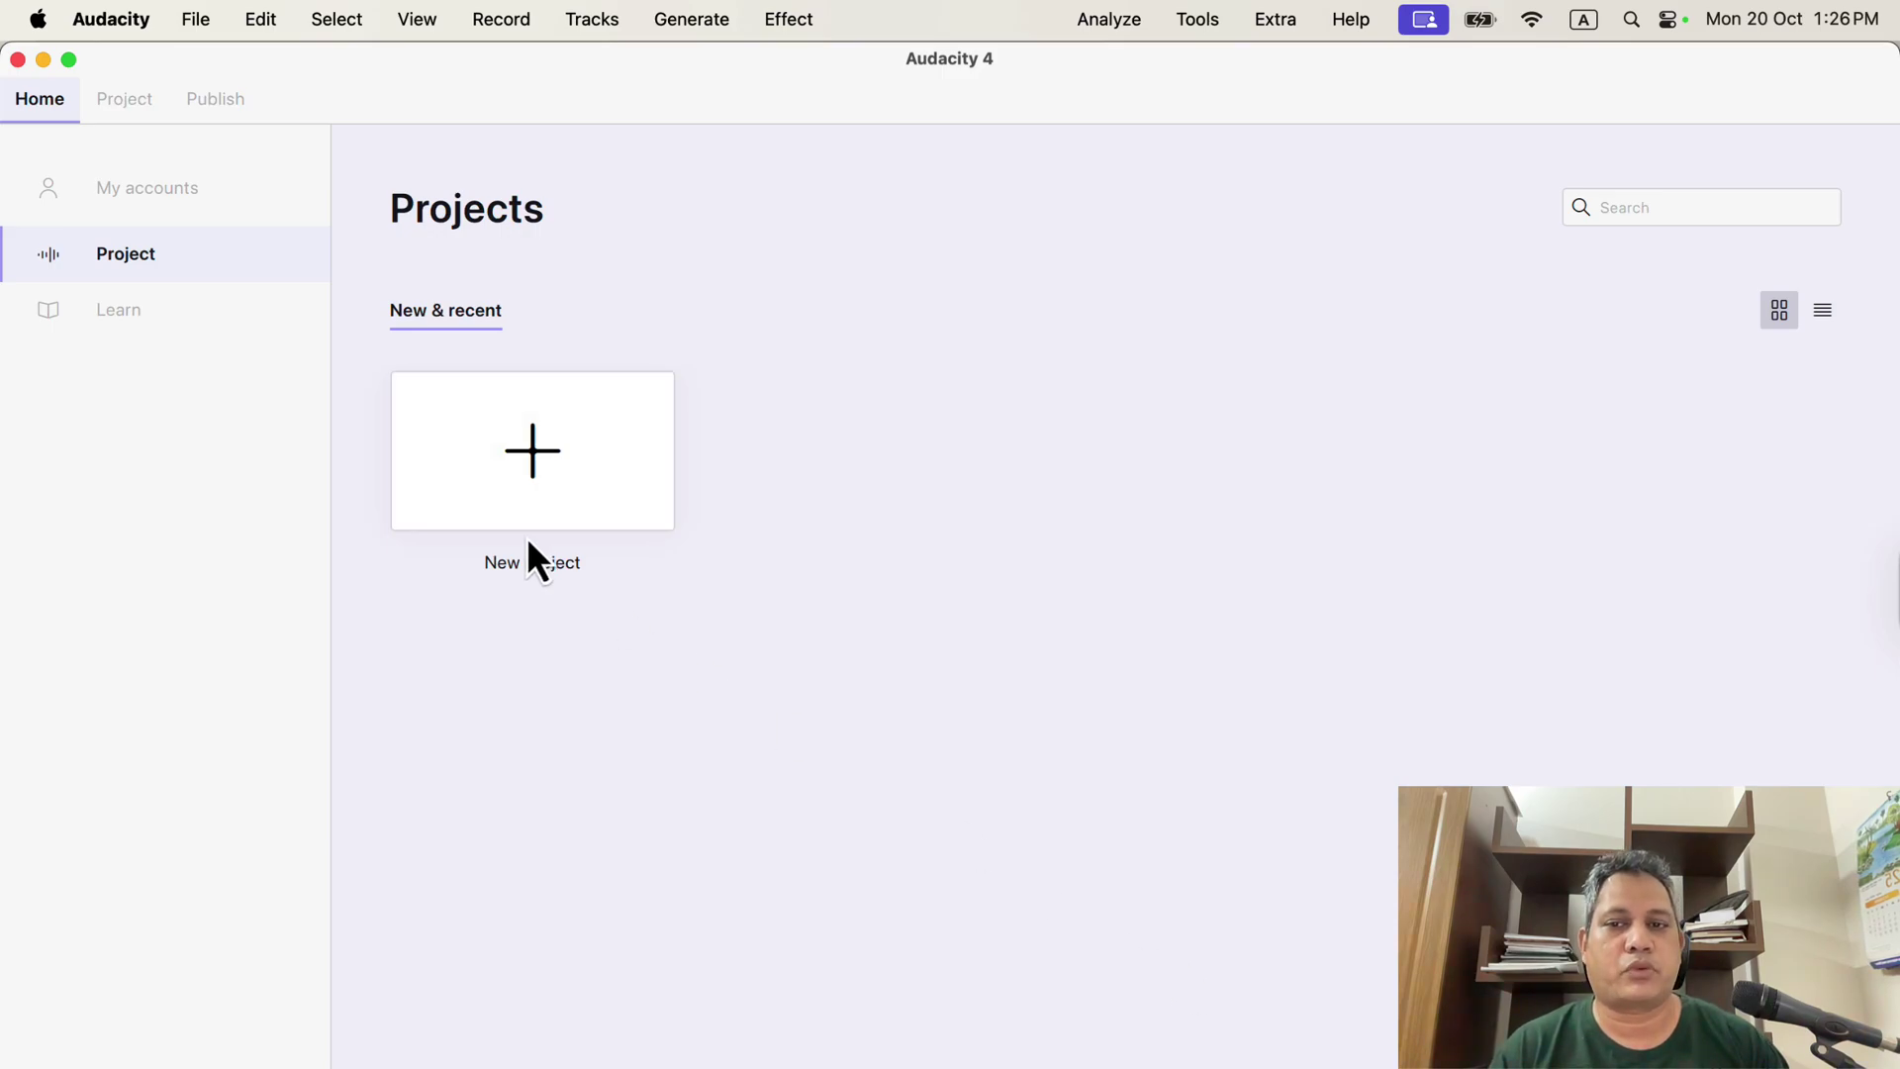
- Create a new empty project and switch it to the Music workspace
left_click(527, 483)
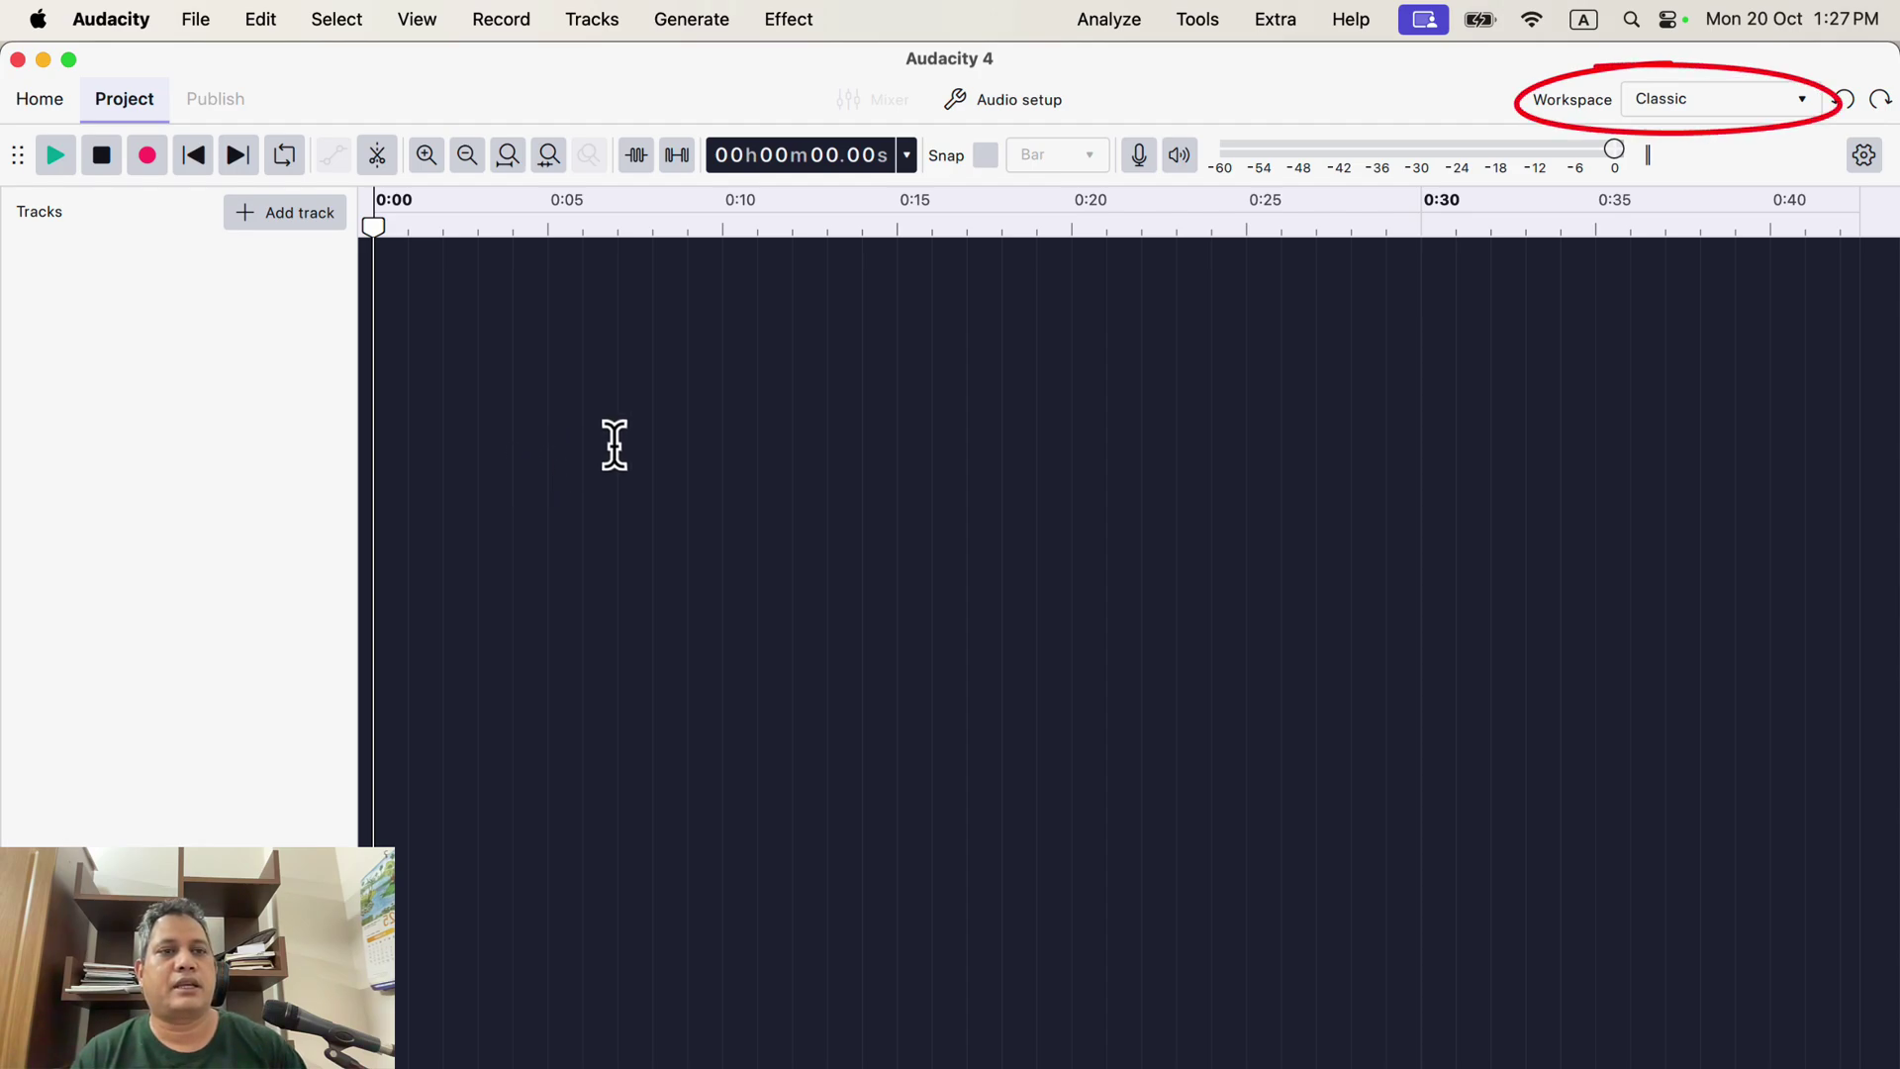
left_click(1689, 109)
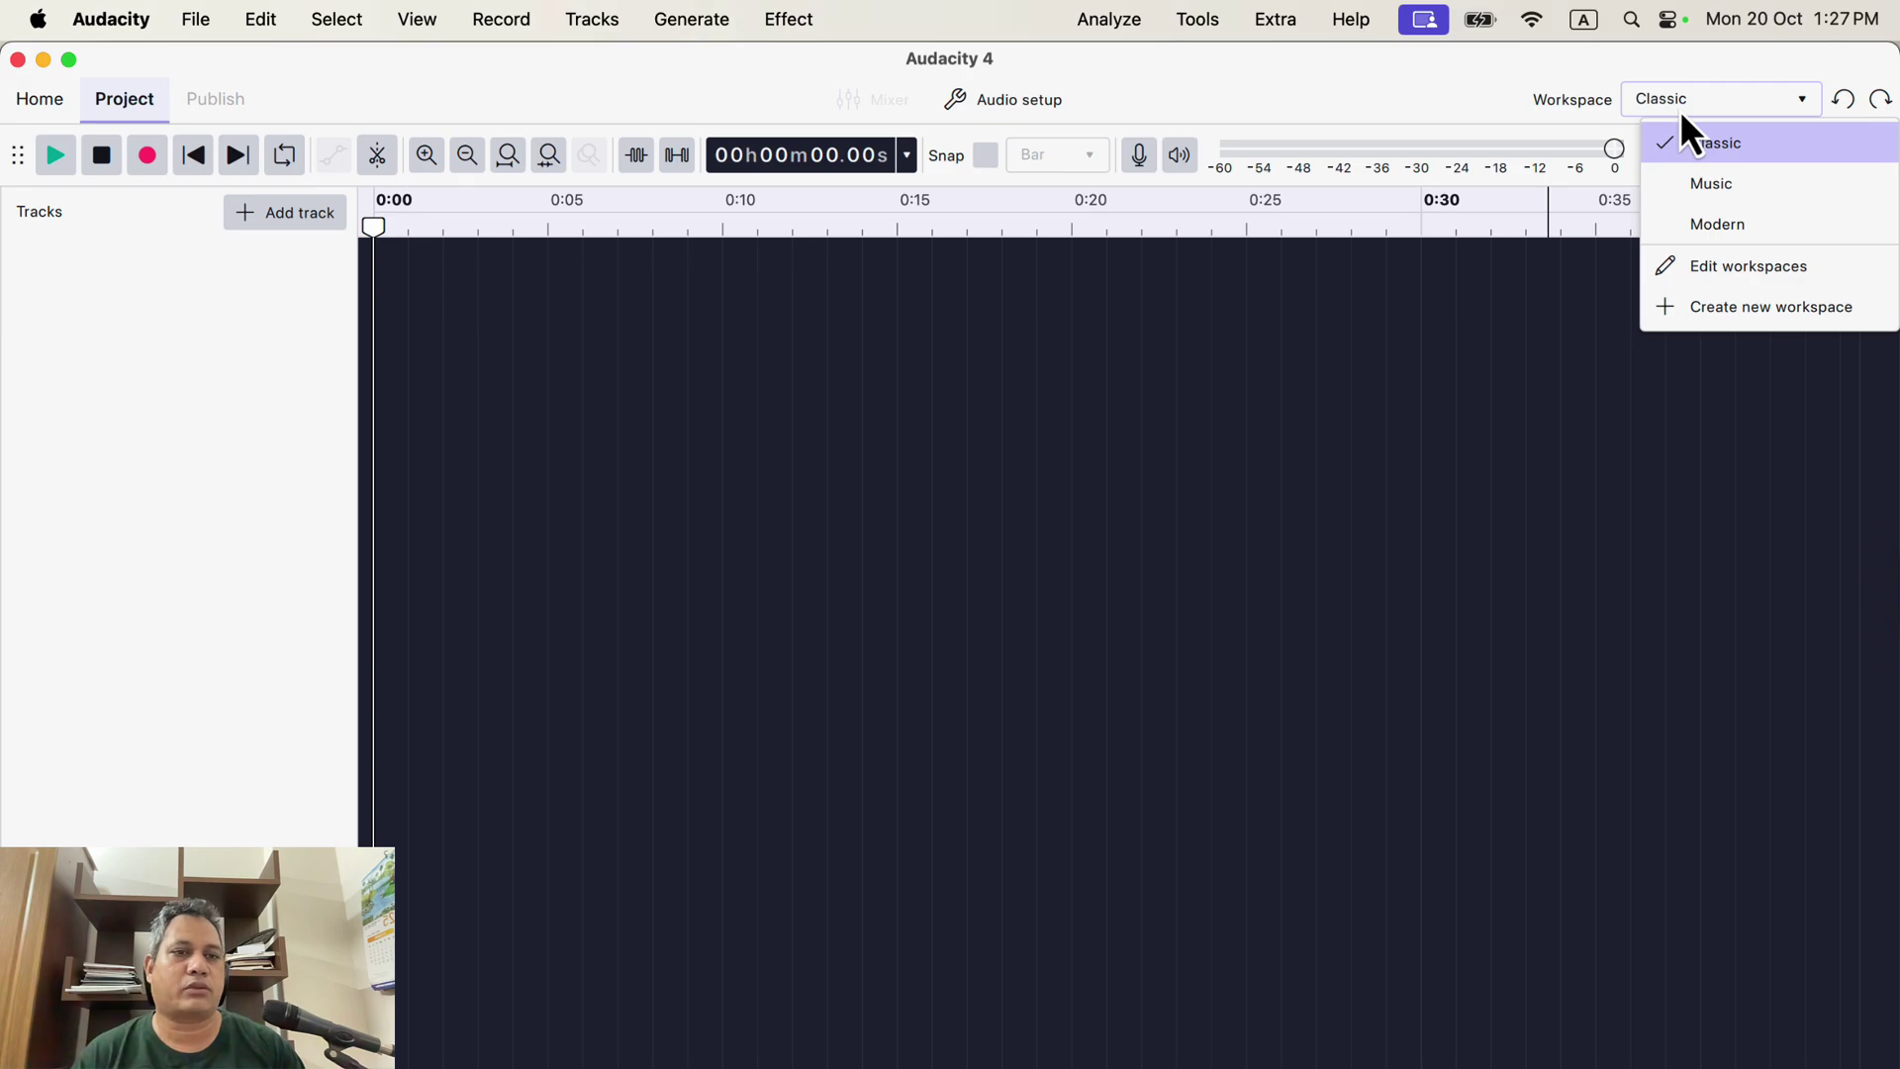
left_click(1691, 194)
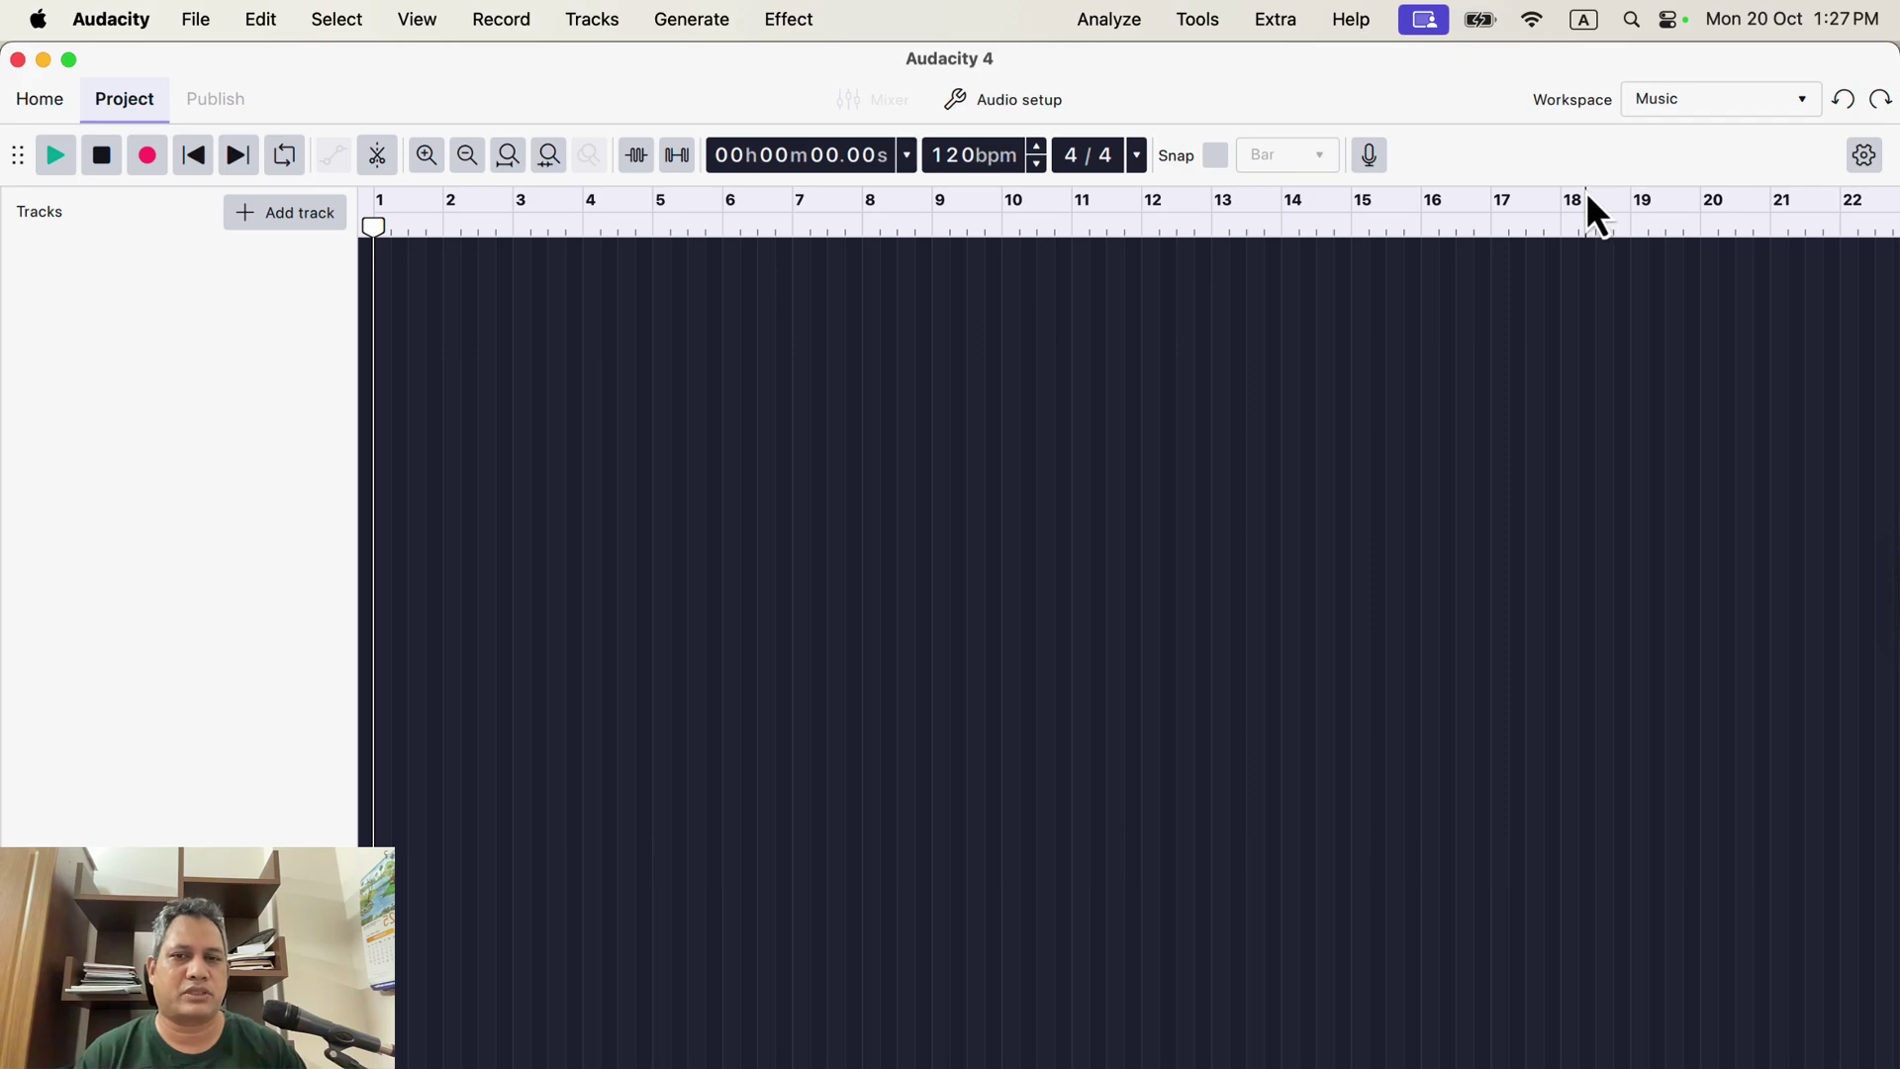
- Switch the workspace to Modern and return to the timeline near 0:06.62
left_click(1691, 99)
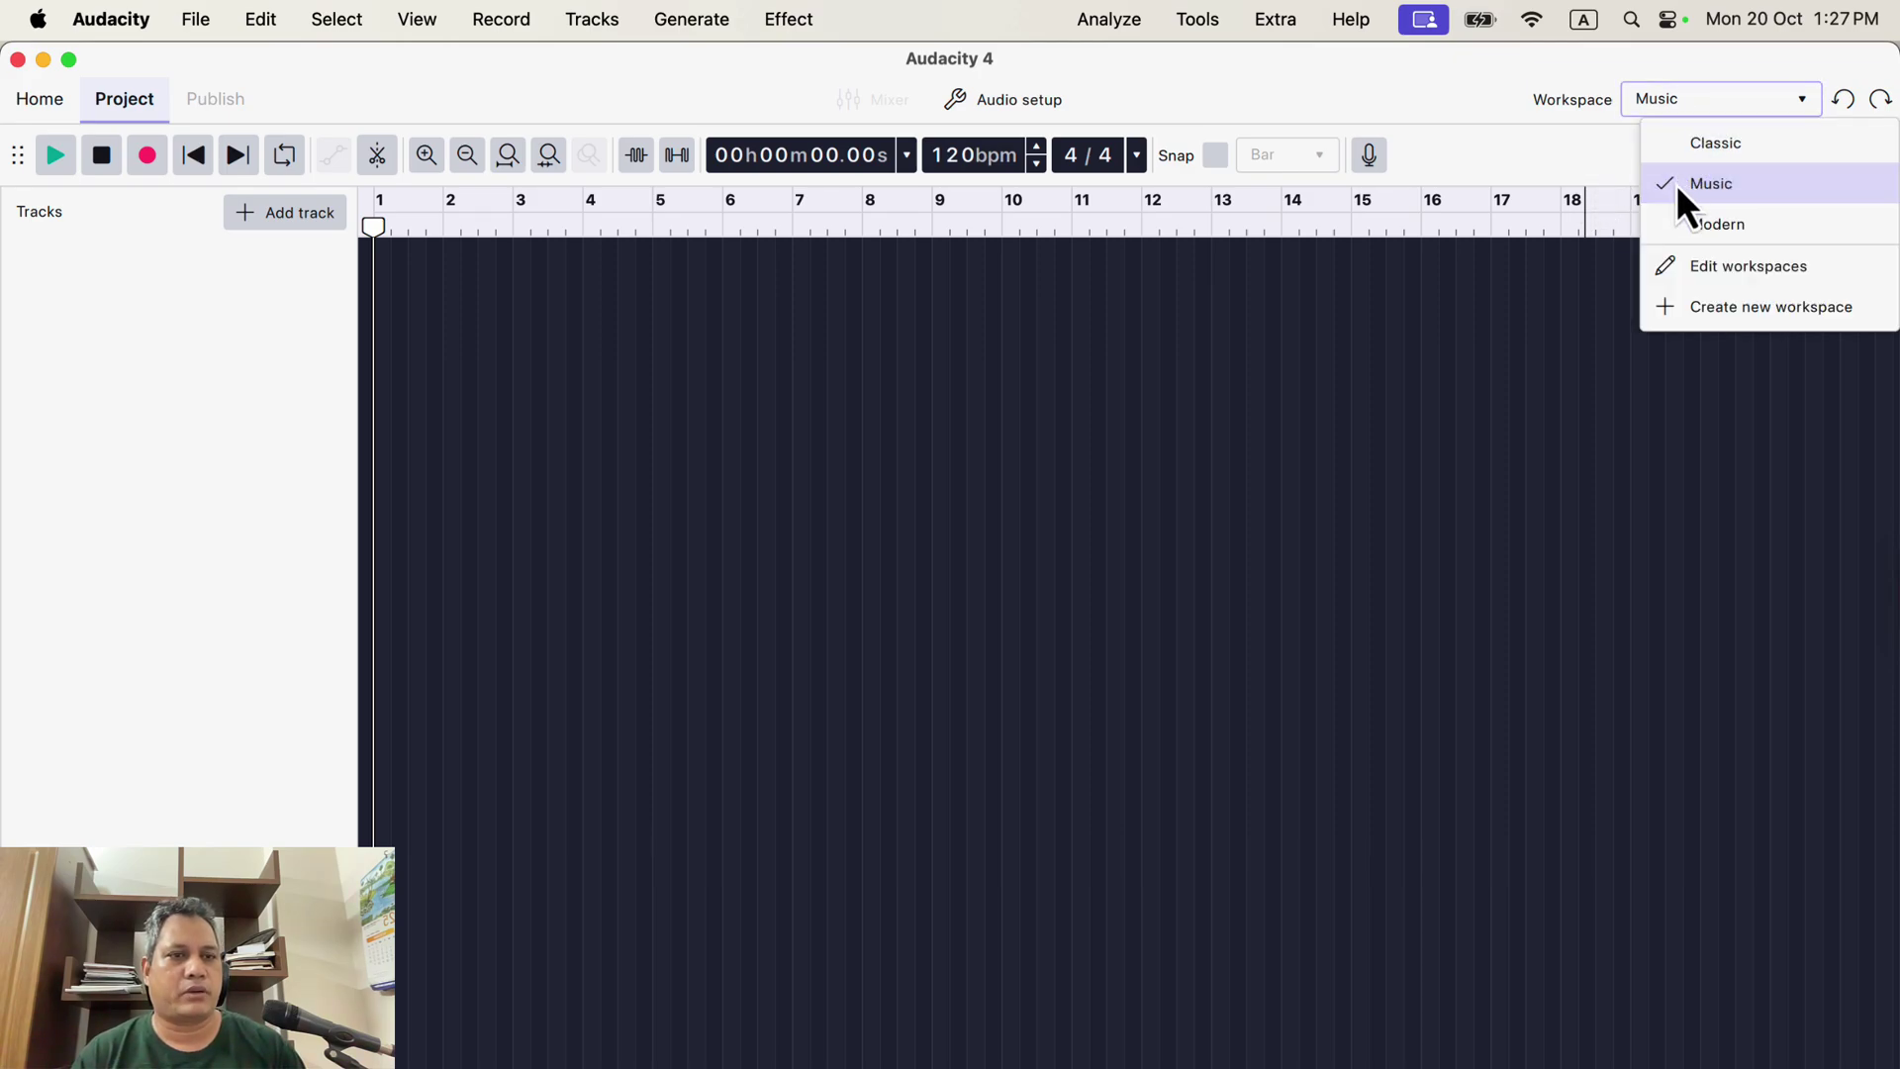
key("Escape")
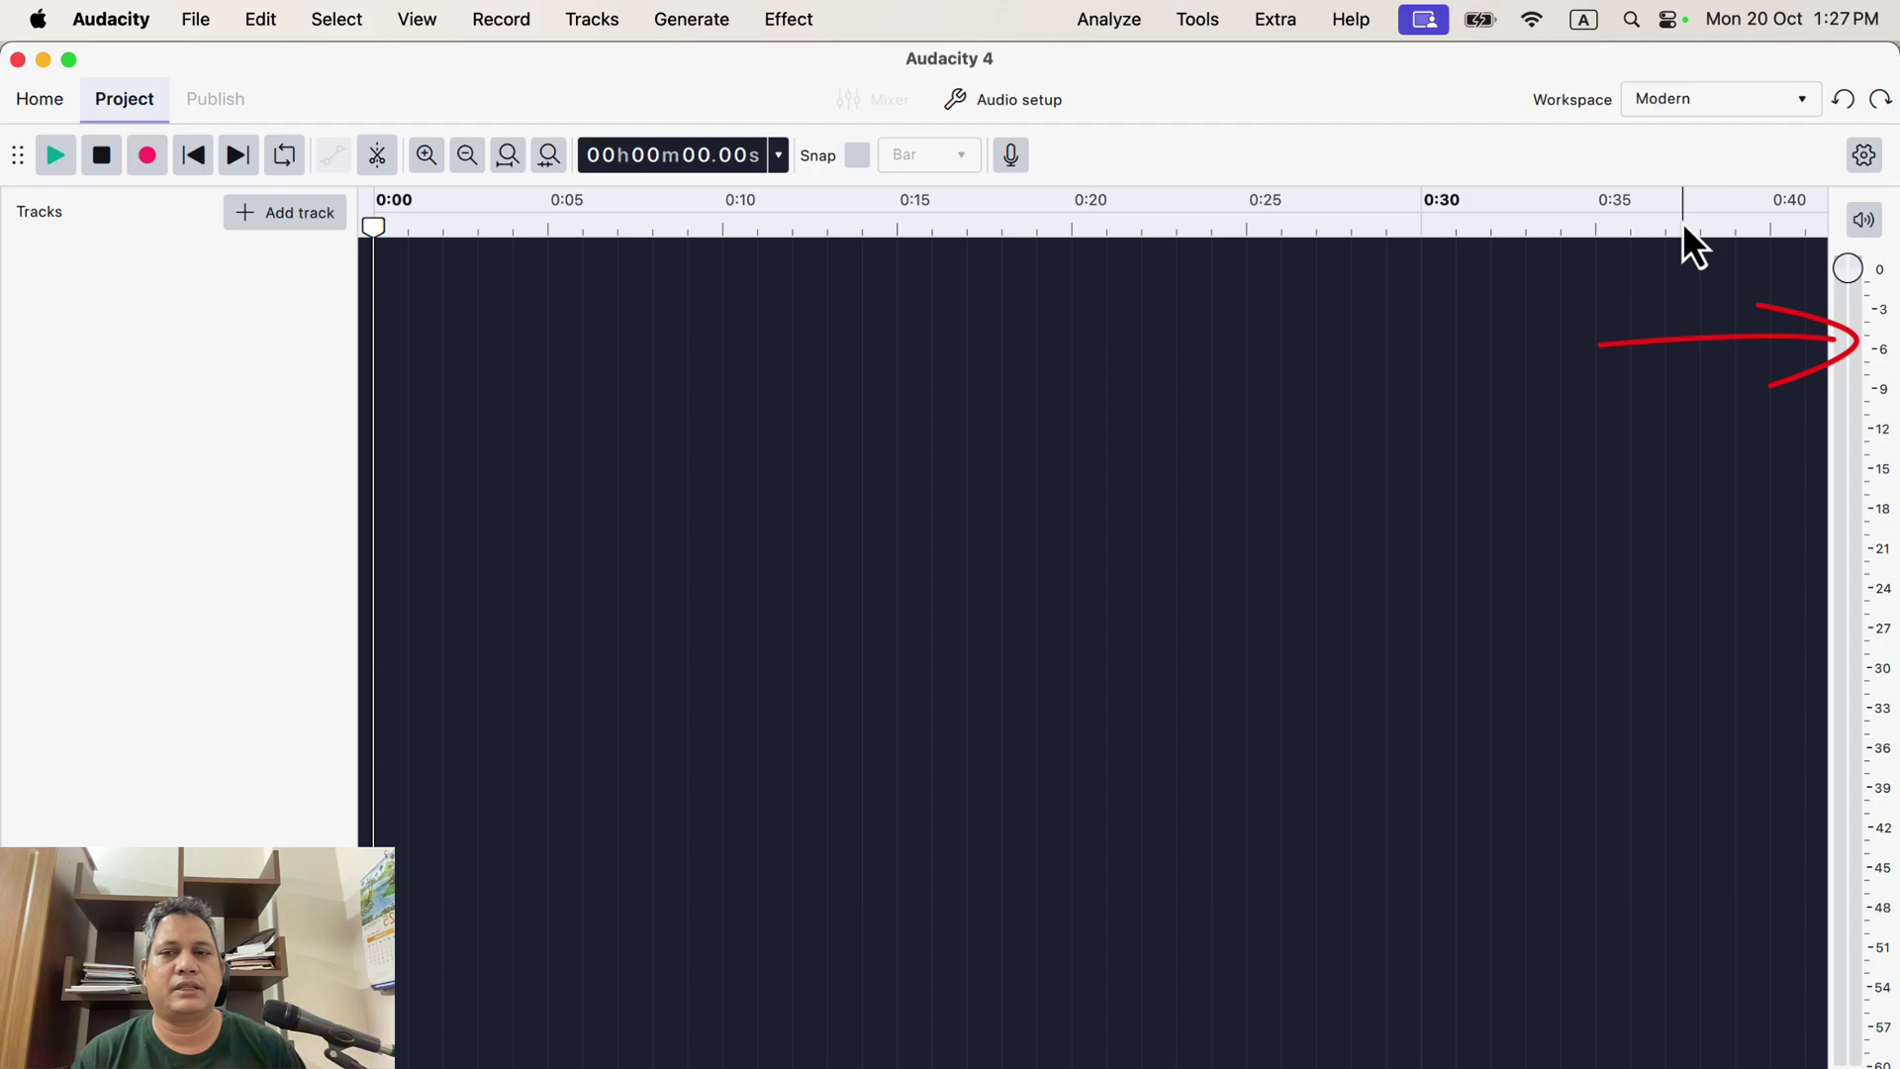
left_click(1678, 105)
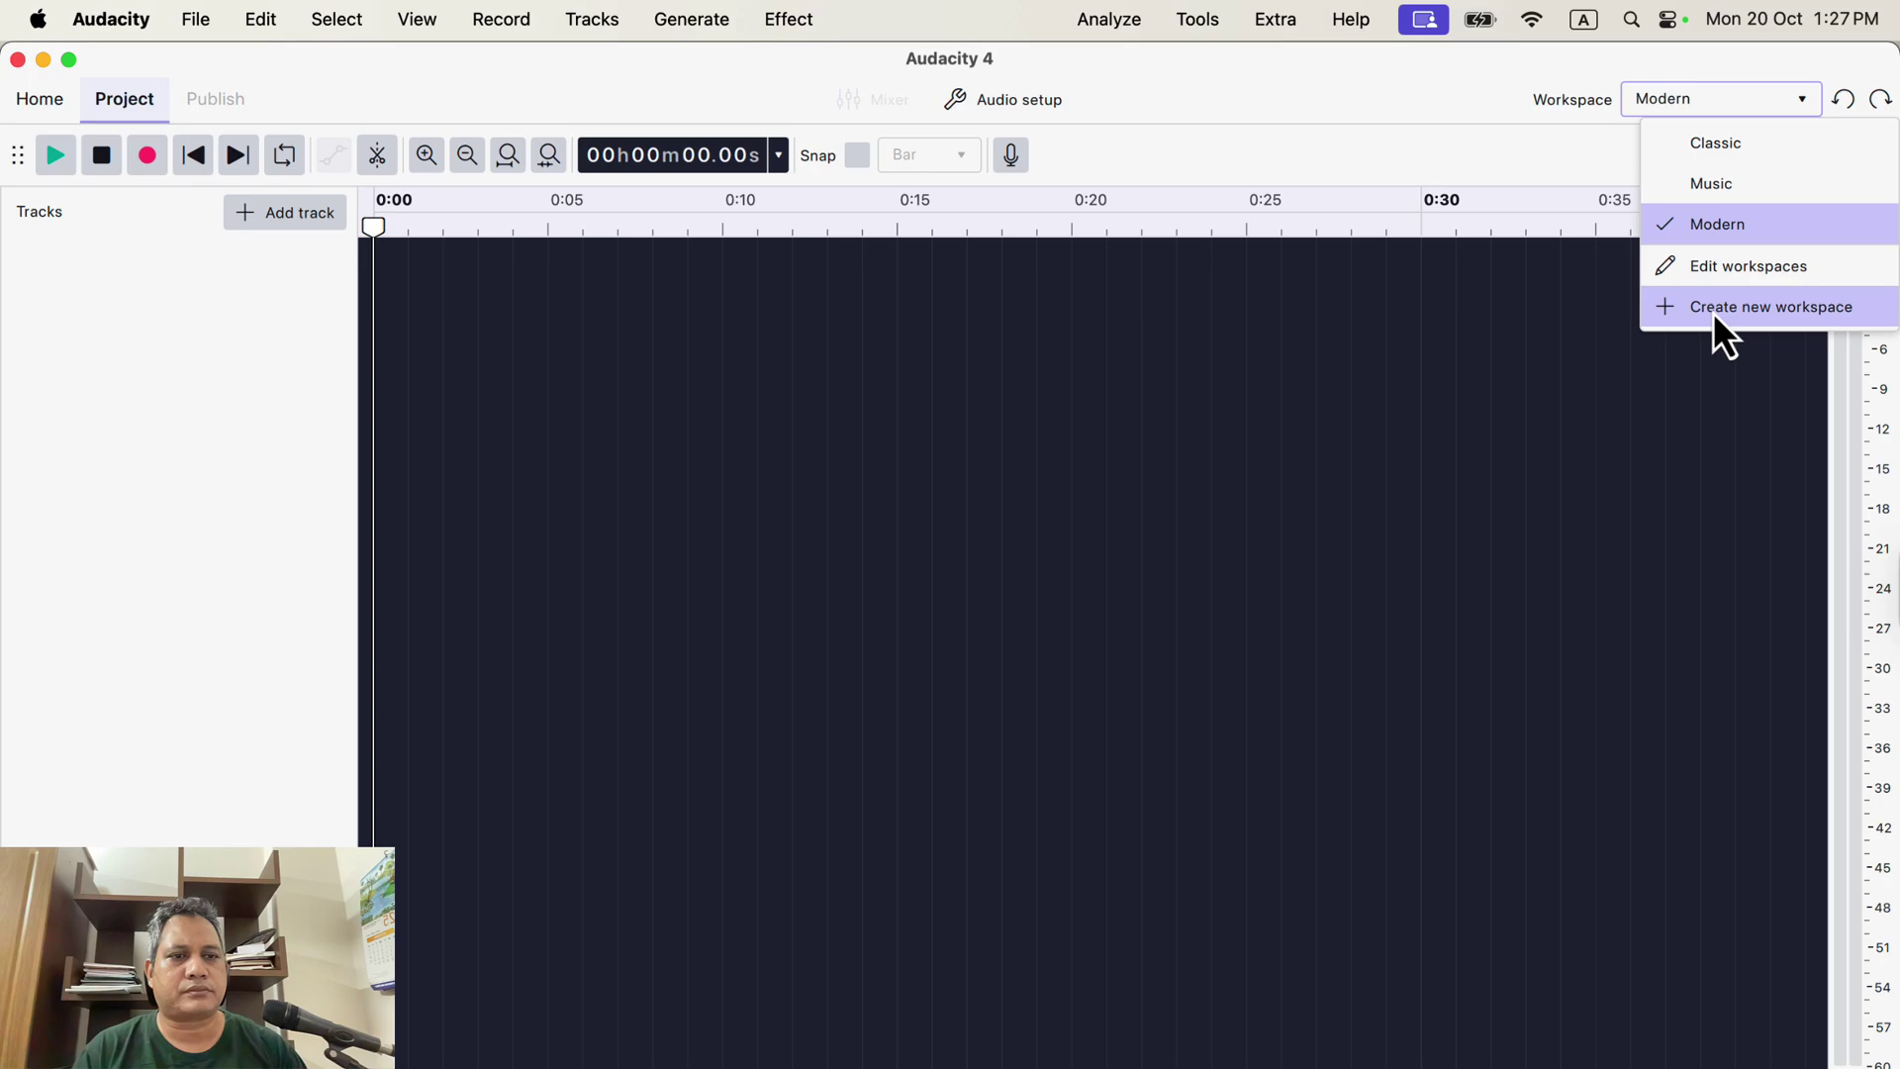
left_click(605, 322)
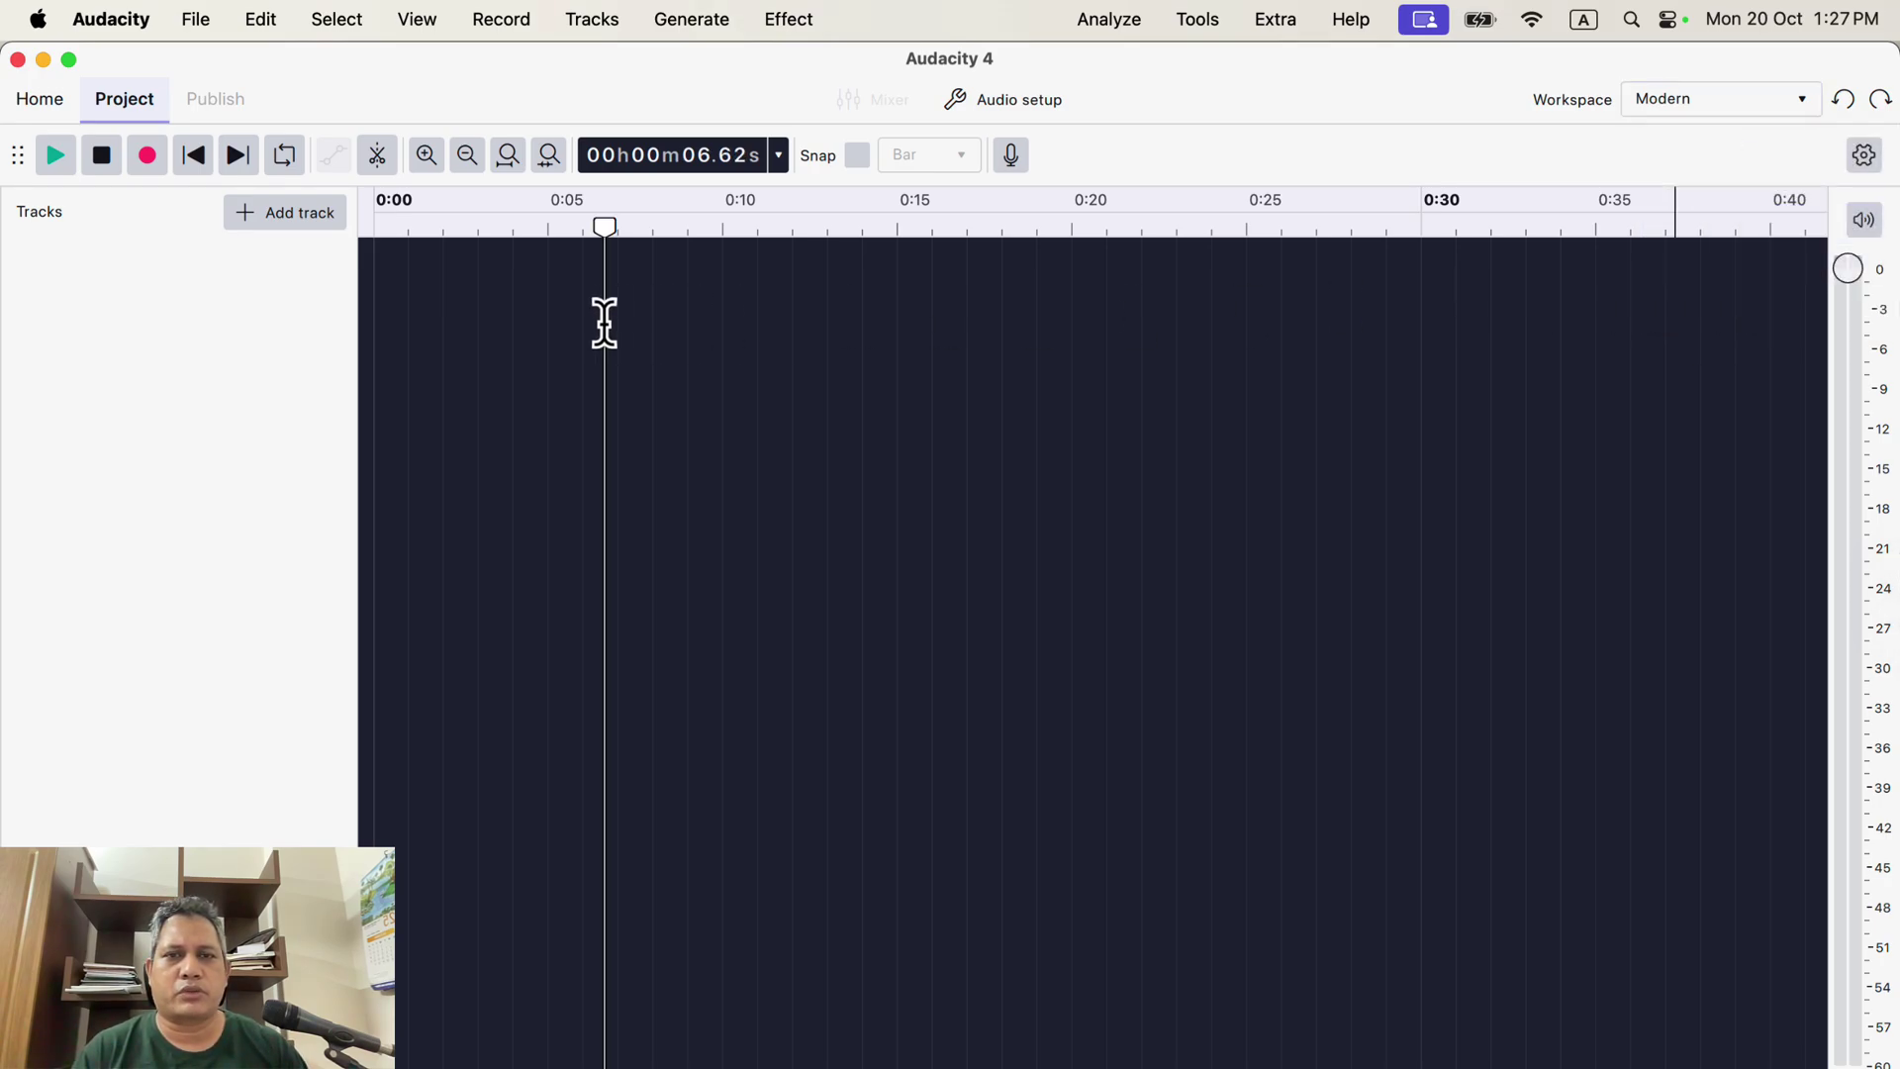
- Check the recording device inputs in Audio setup, then place the playhead at 0:04.56
left_click(996, 101)
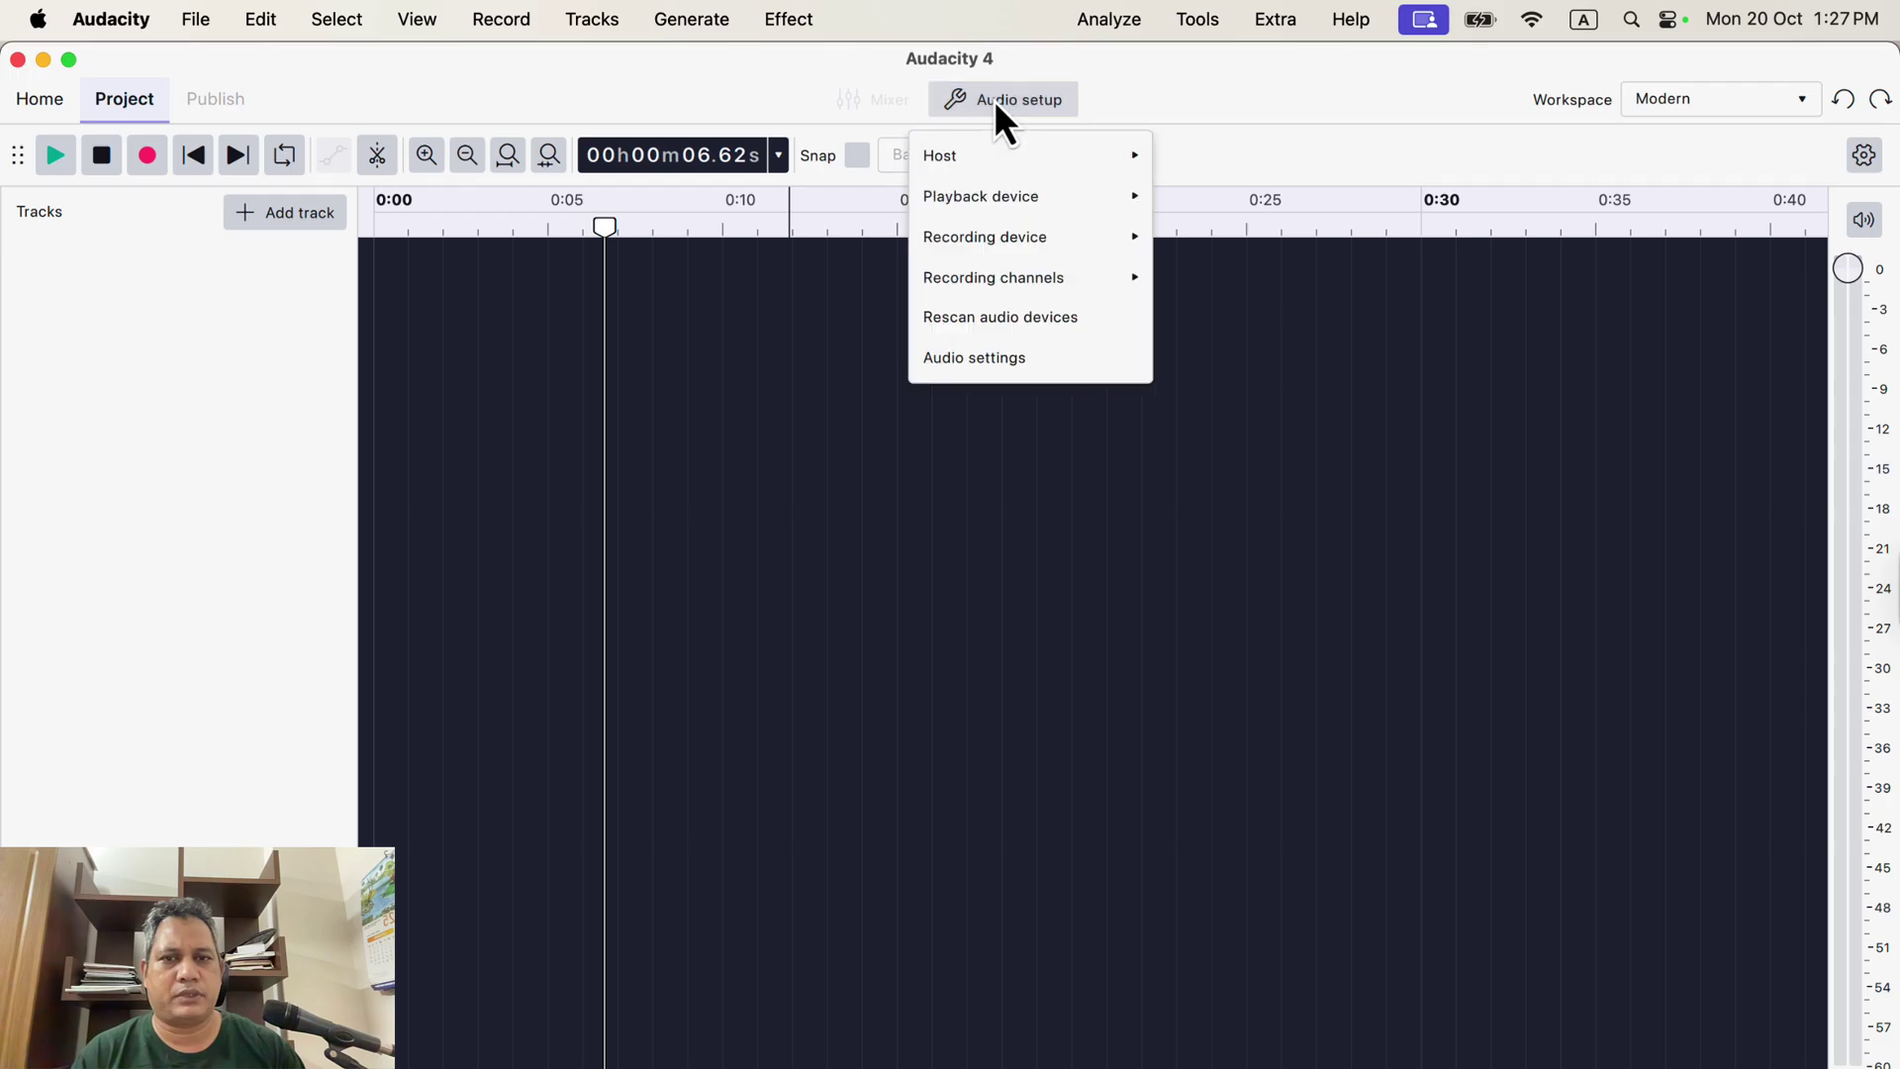
mouse_move(999, 237)
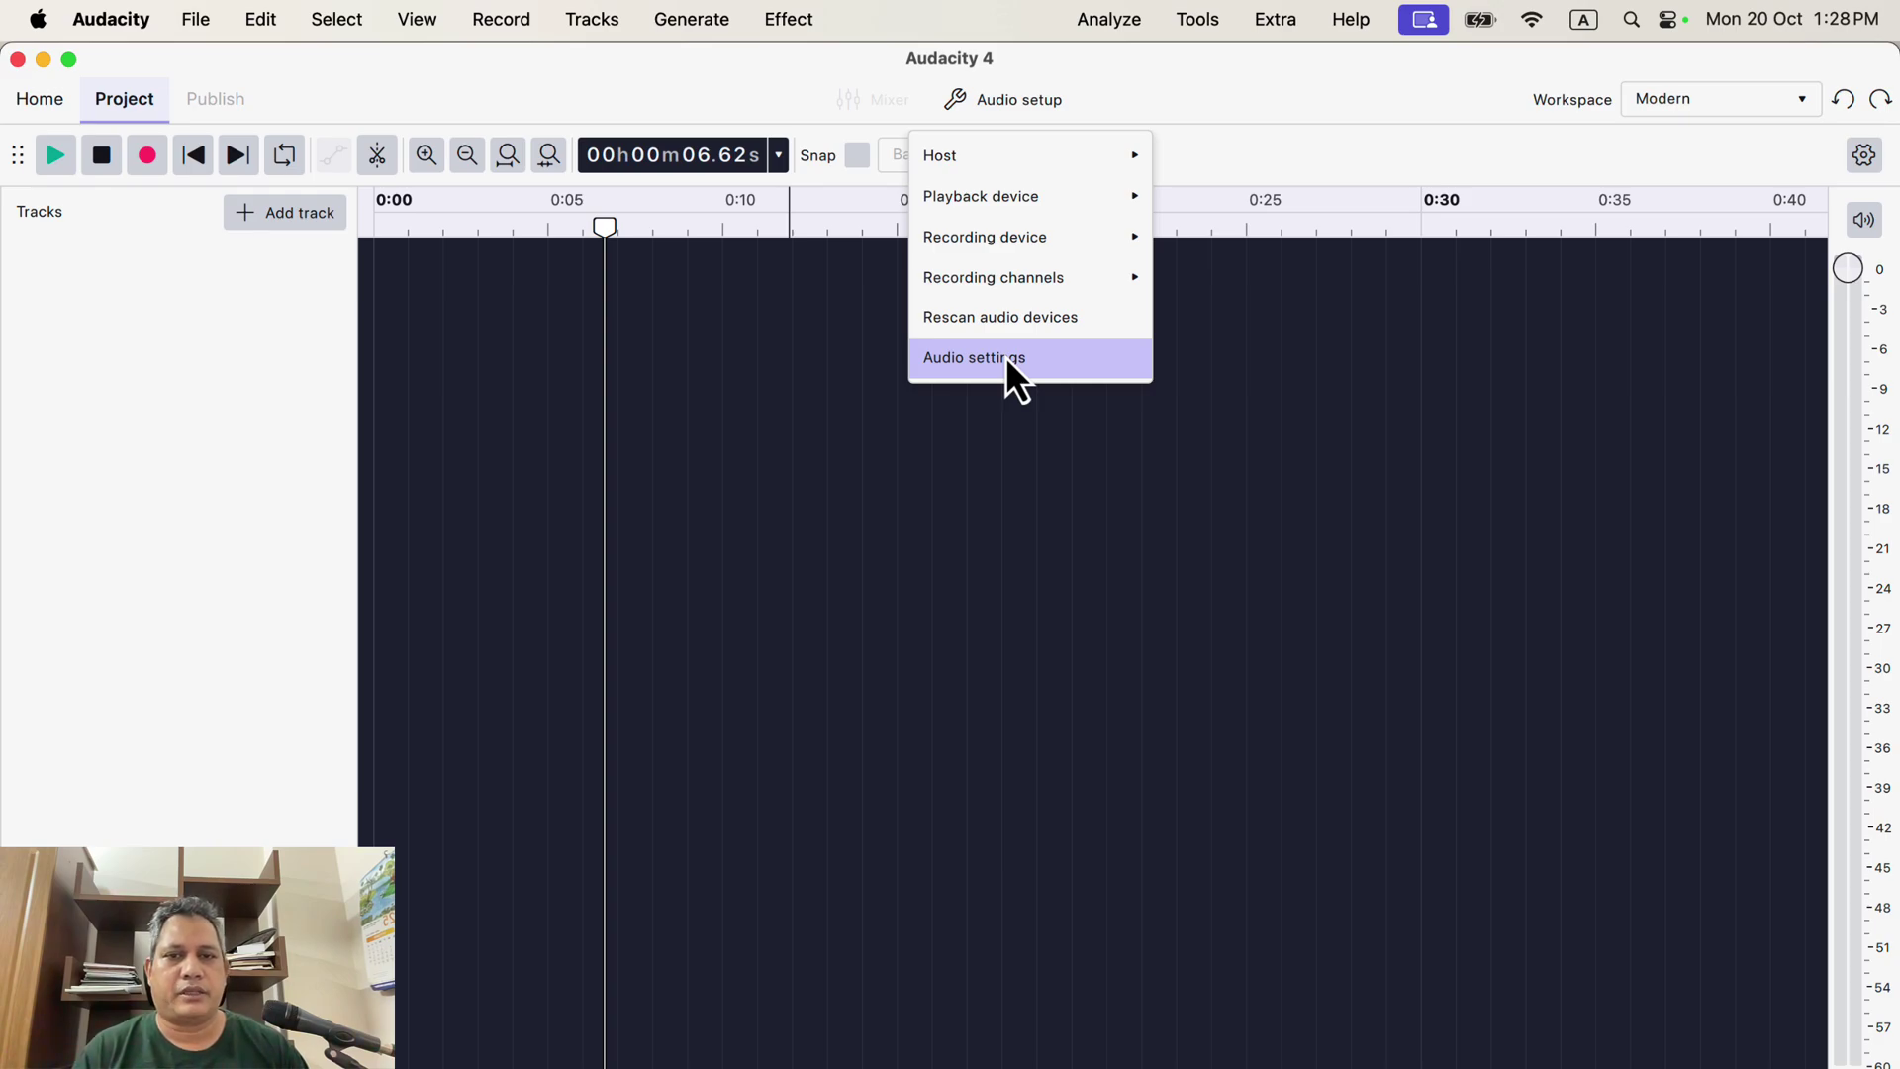
left_click(532, 292)
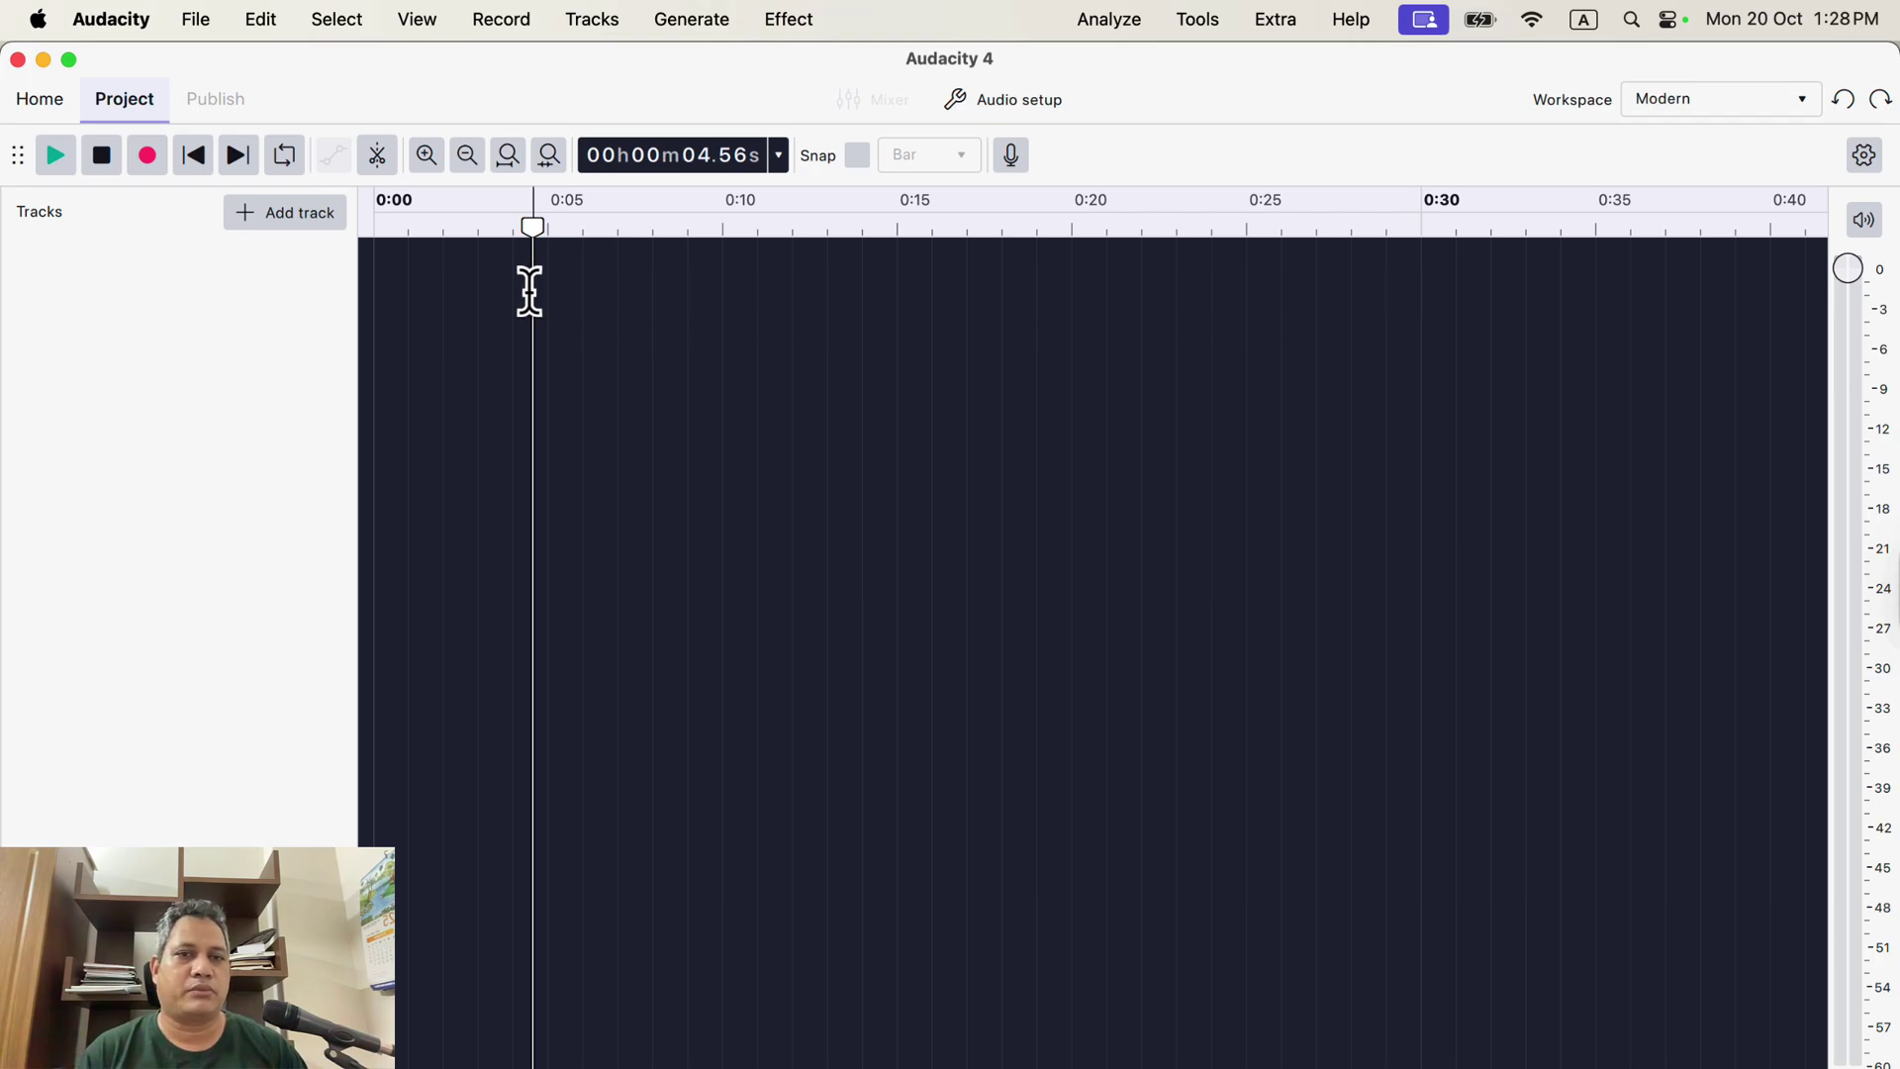
- Record a roughly 10-second test take, delete its Audio 1 track, and move the playhead to 0:00.80
left_click(147, 158)
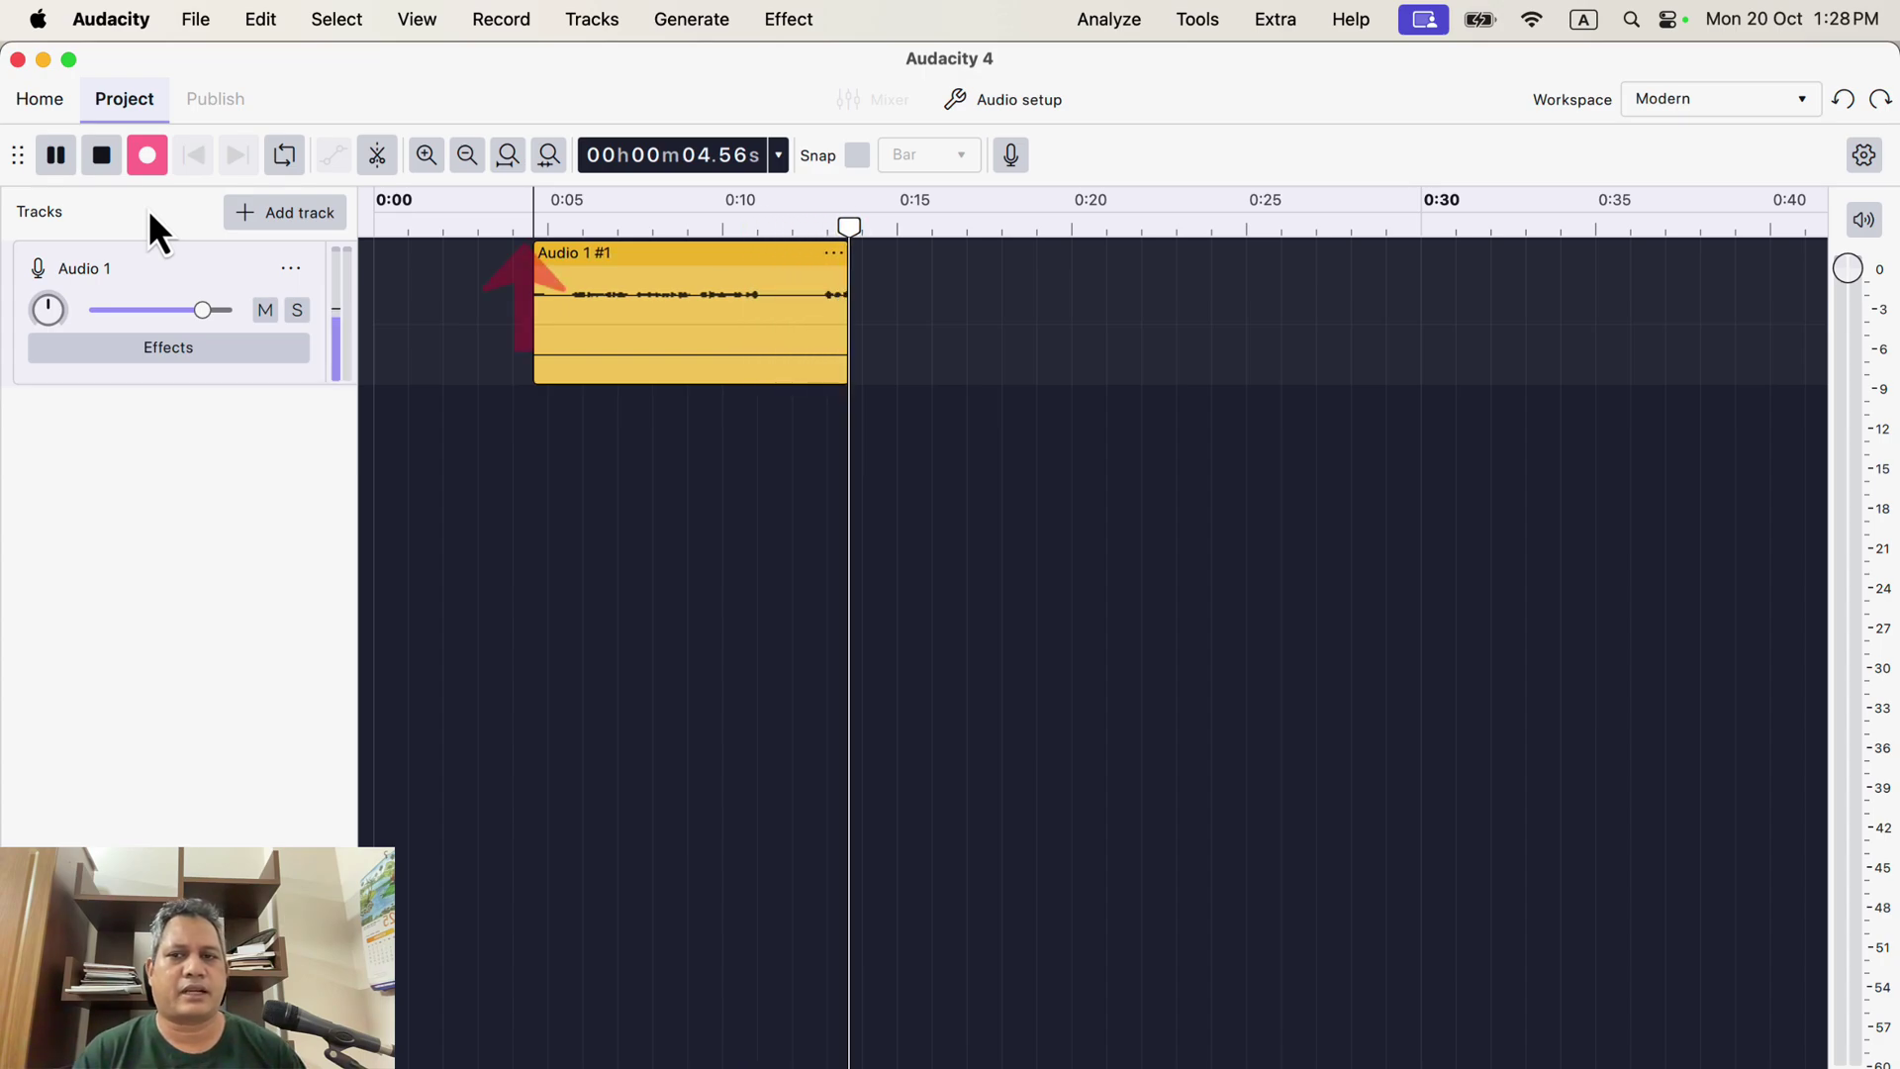
key("space")
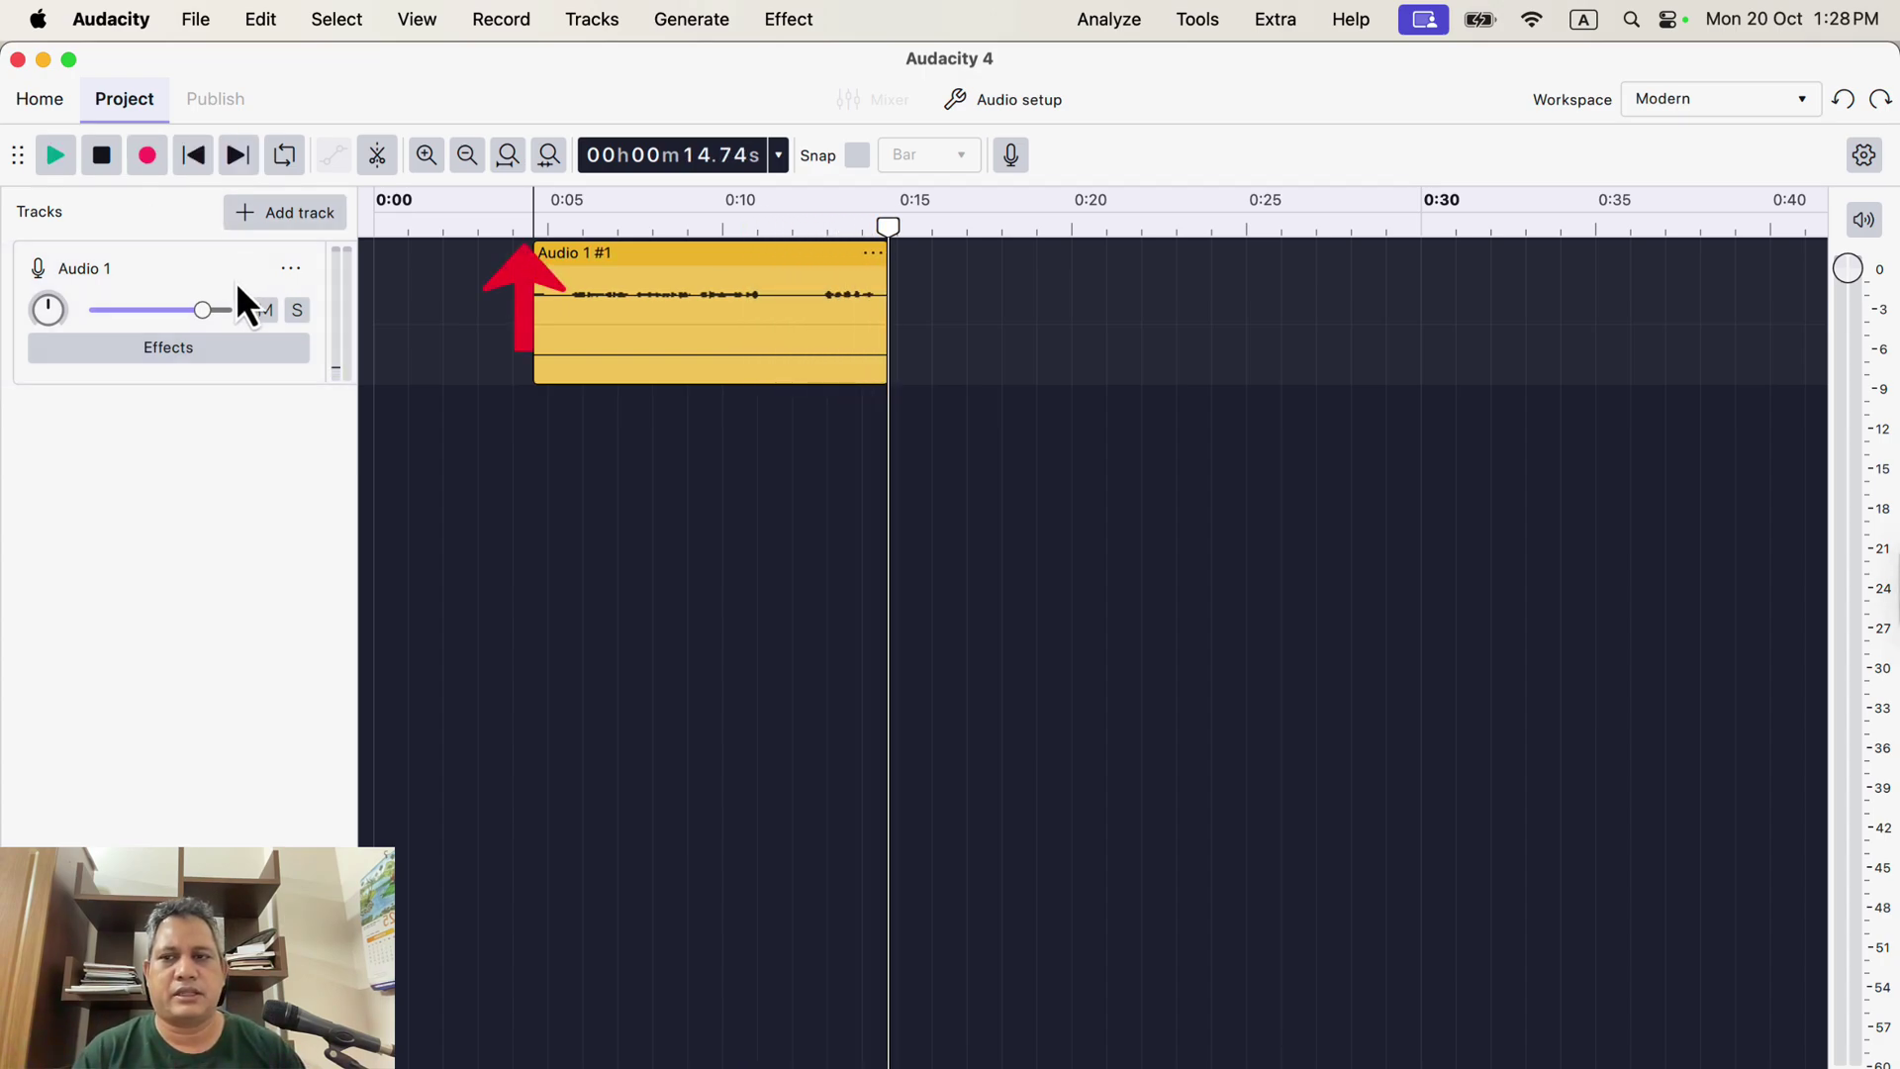
left_click(291, 269)
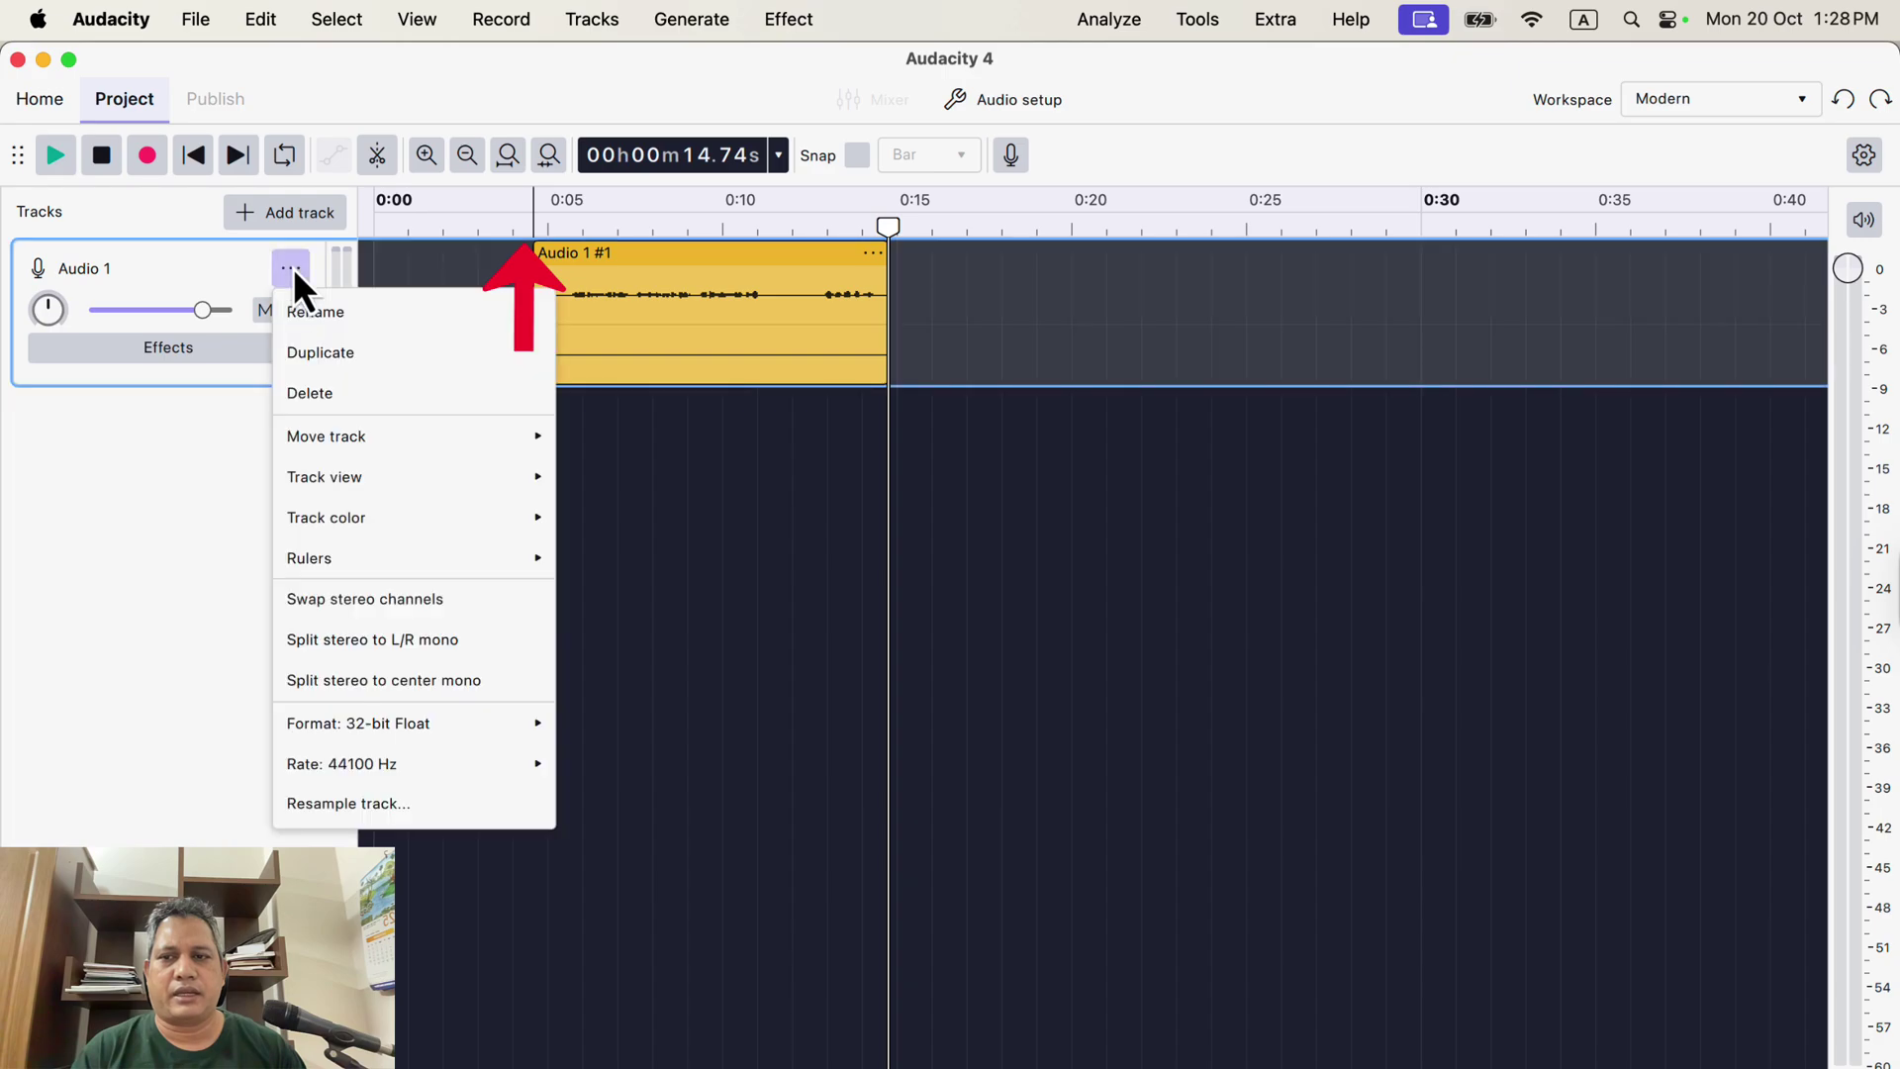
left_click(352, 389)
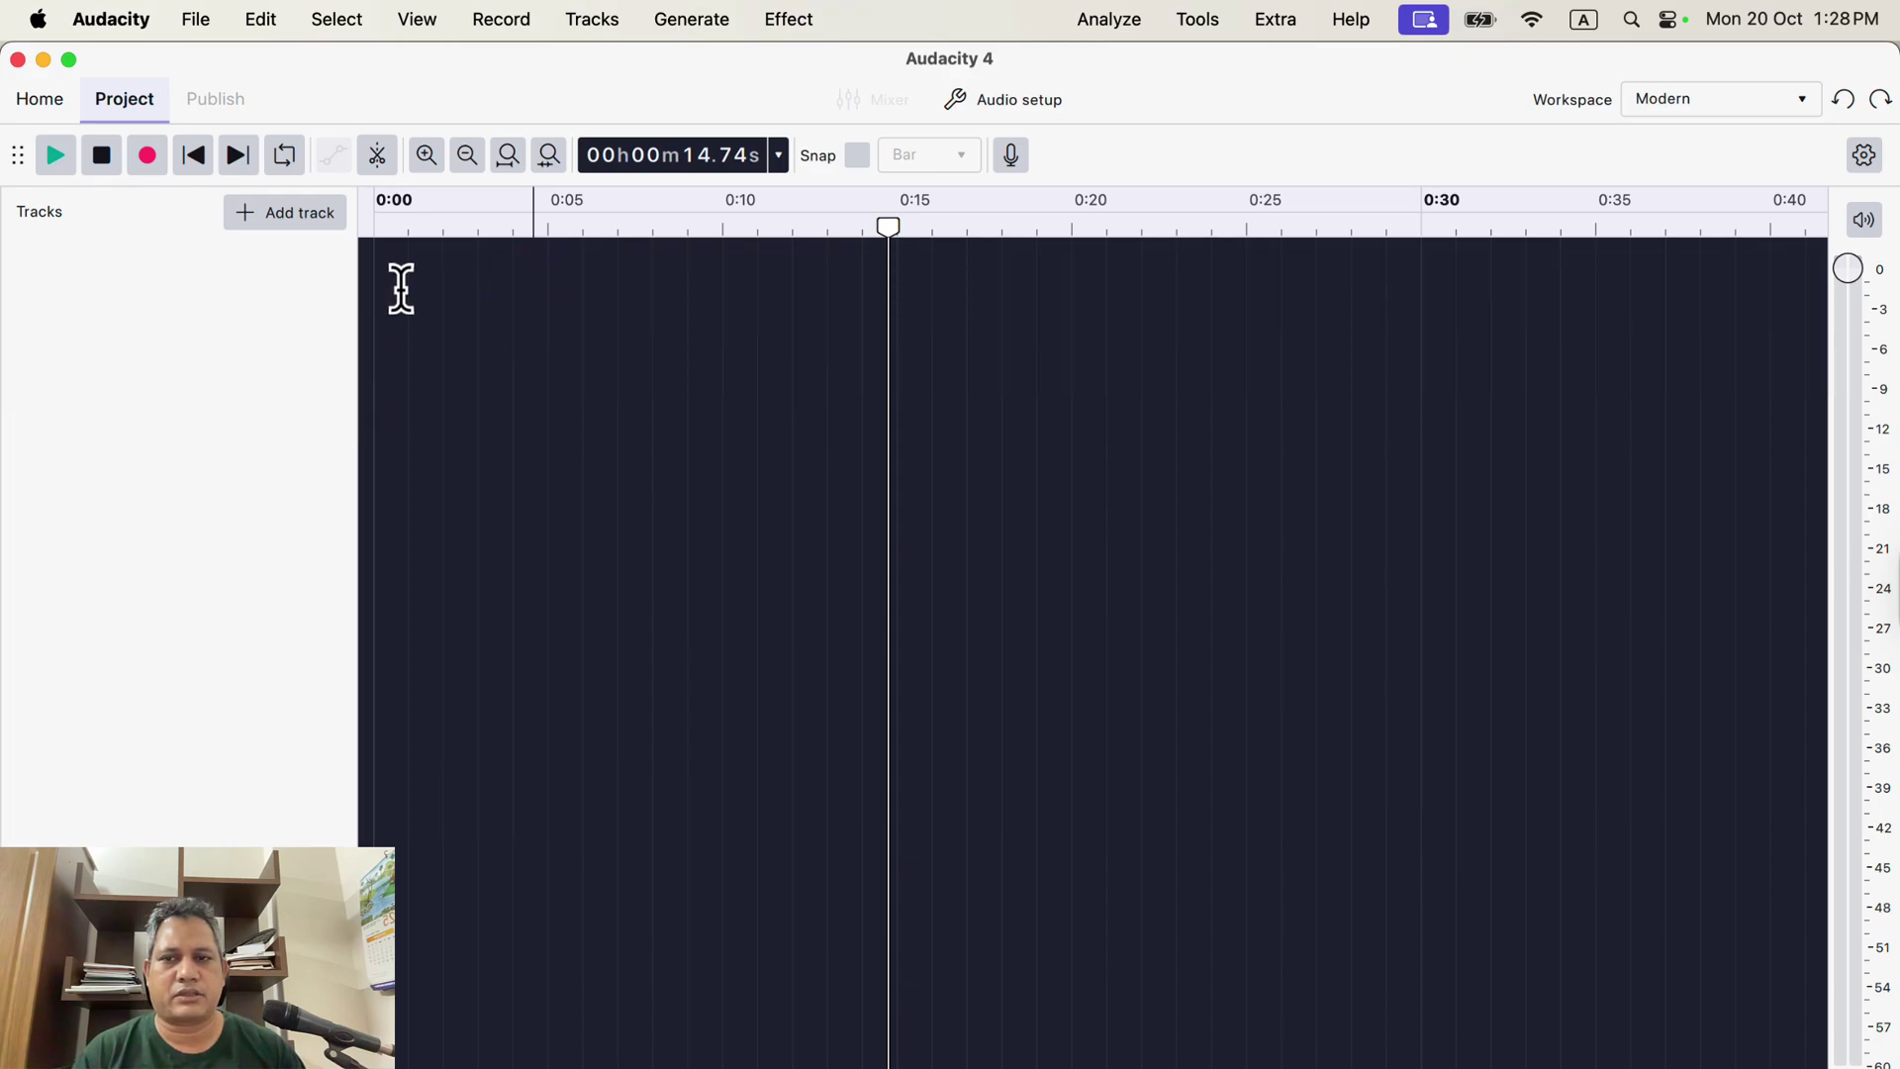
left_click(400, 287)
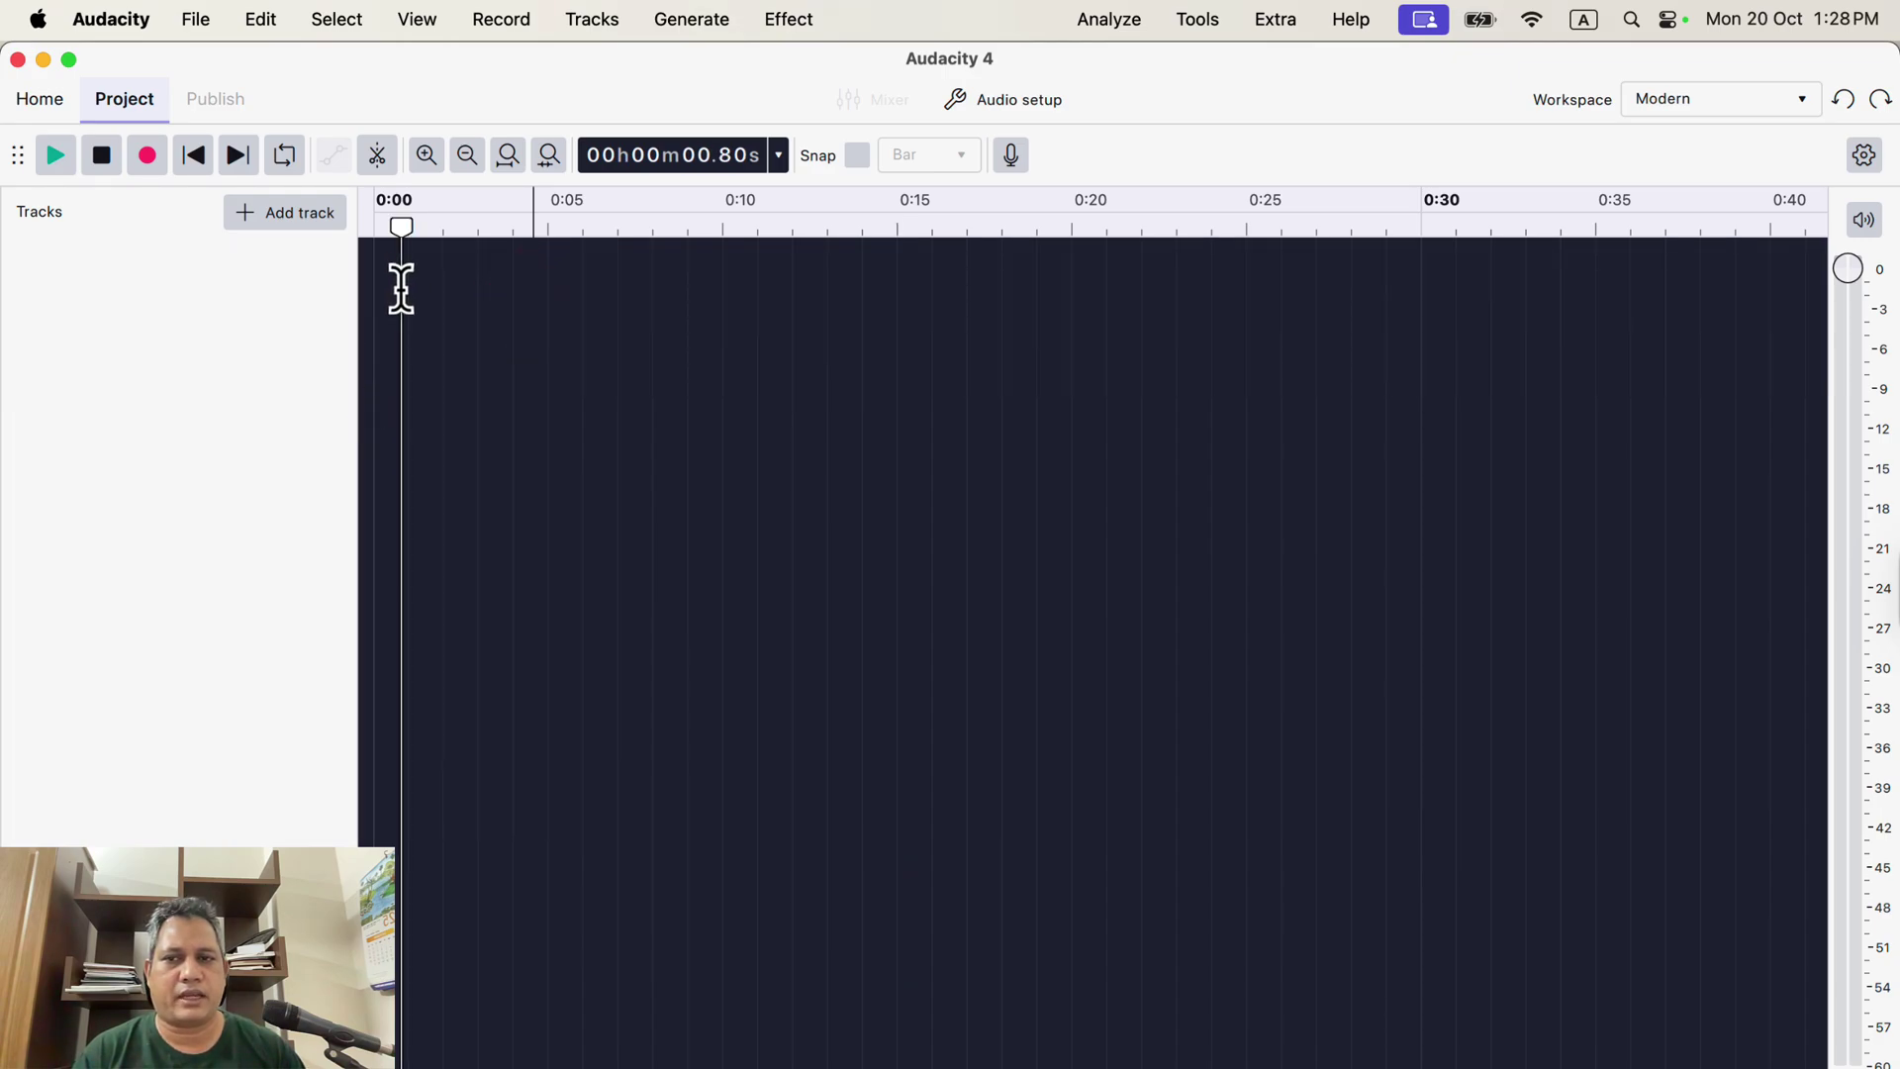
- Record a new Audio 1 take from 0:00.80, turning its volume down, and stop near 0:18.5
left_click(148, 156)
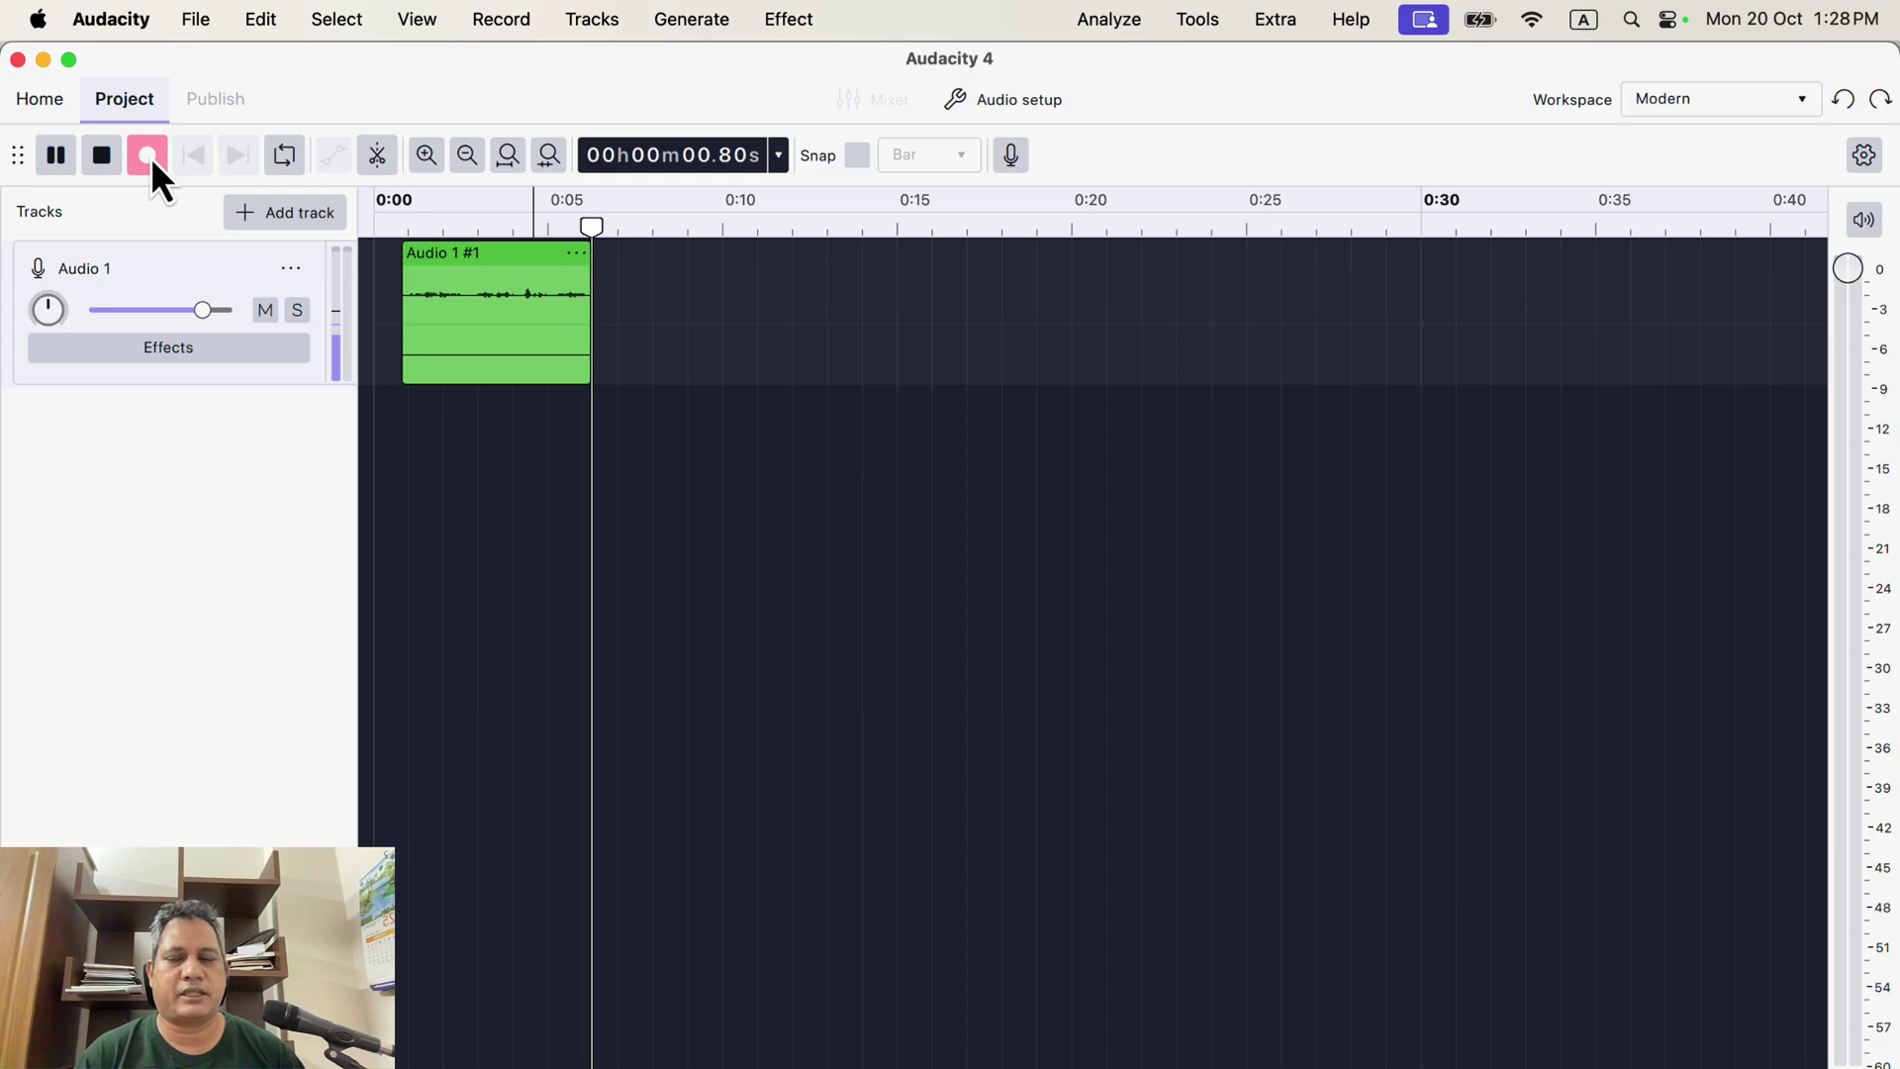
left_click(182, 311)
mouse_move(182, 311)
left_mouse_down()
mouse_move(199, 311)
mouse_move(158, 311)
mouse_move(229, 311)
mouse_move(170, 307)
left_mouse_up()
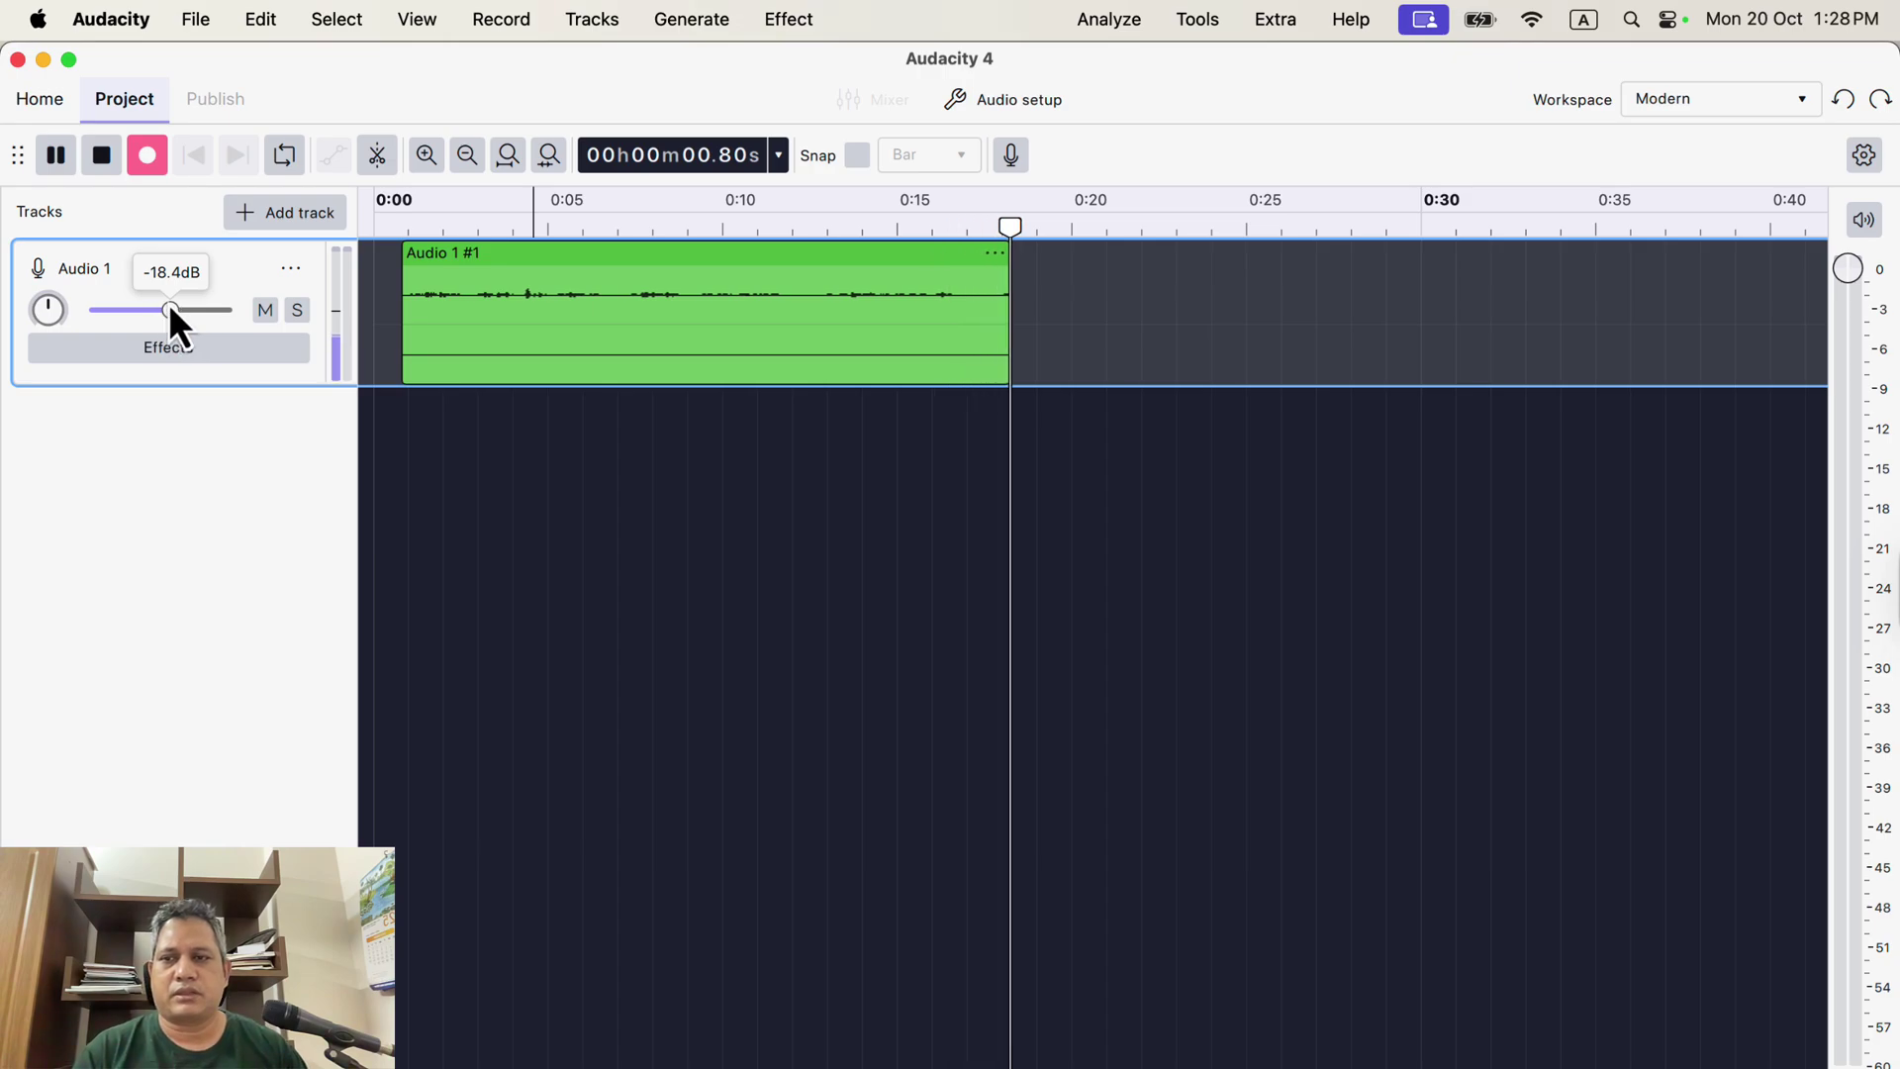
key("space")
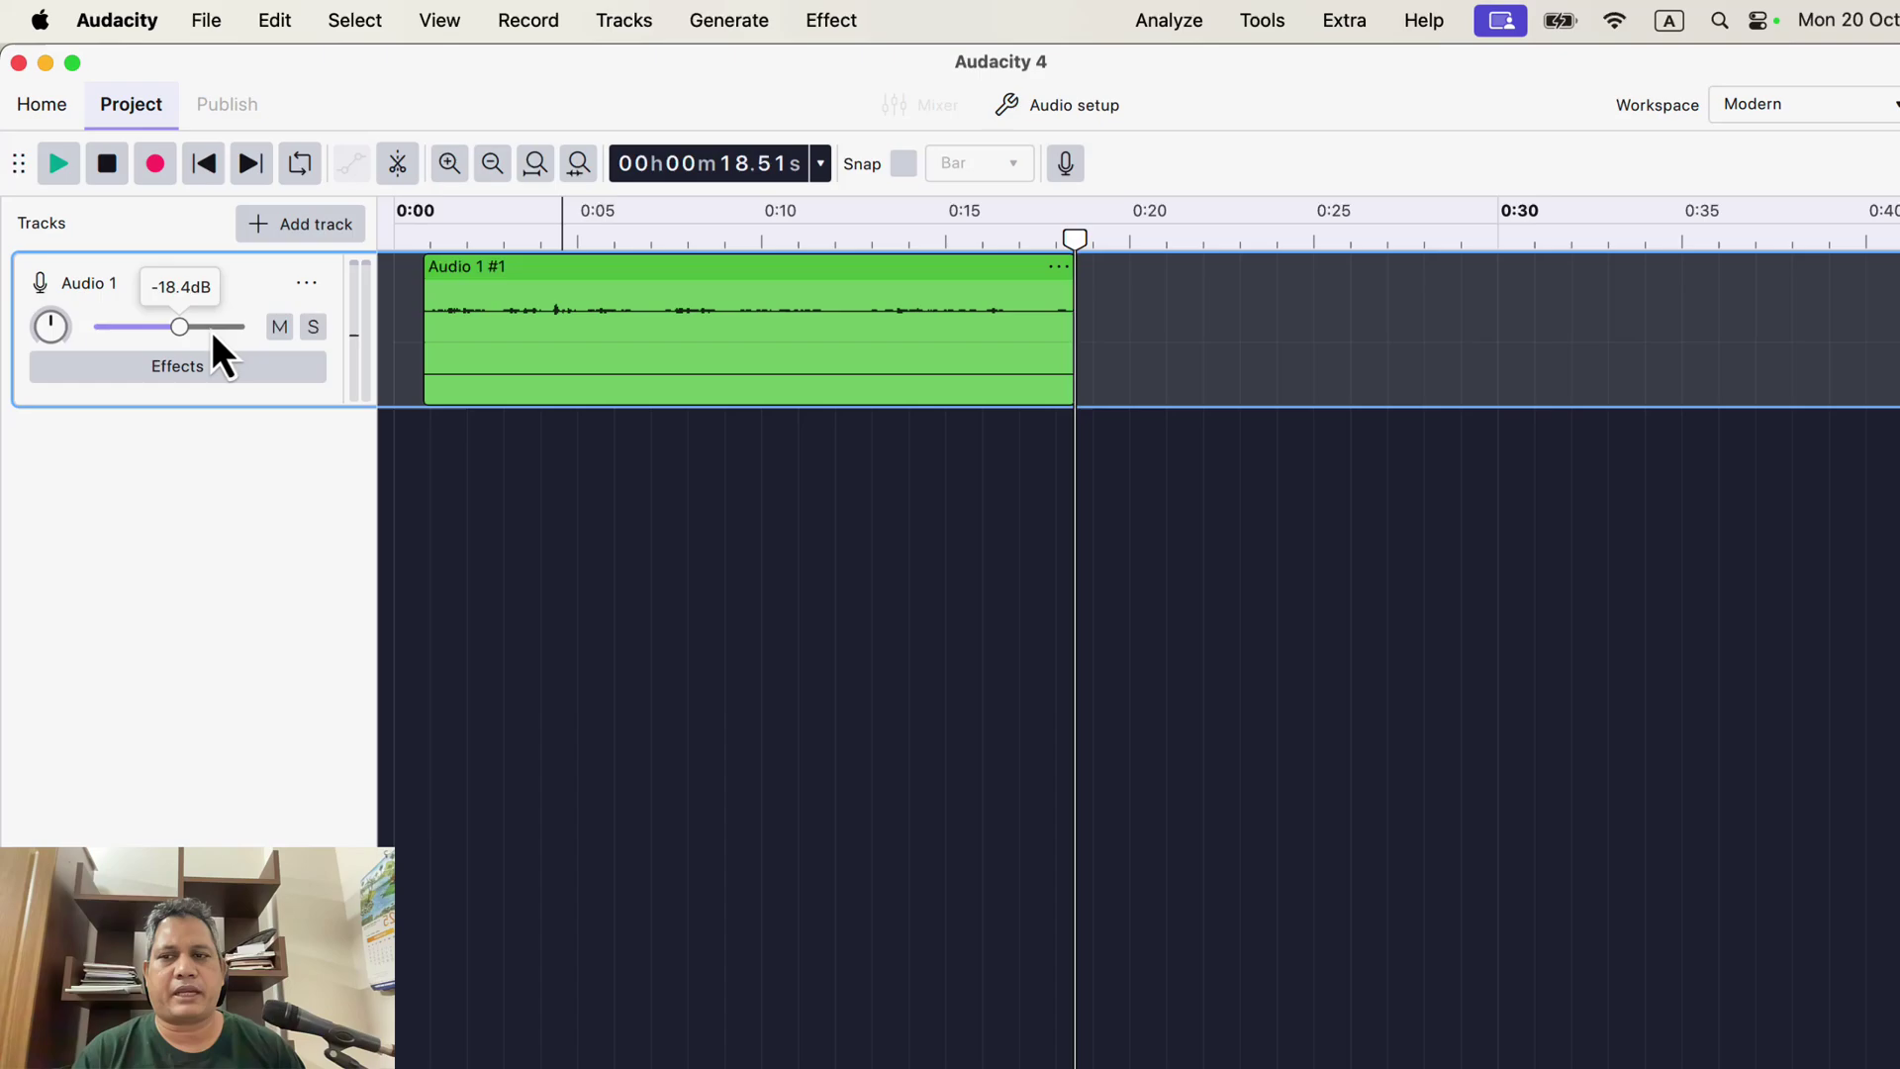
- Lower the track volume, reset it to 0 dB, and show the microphone level settings
left_click_drag(179, 336, 158, 333)
double_click(159, 332)
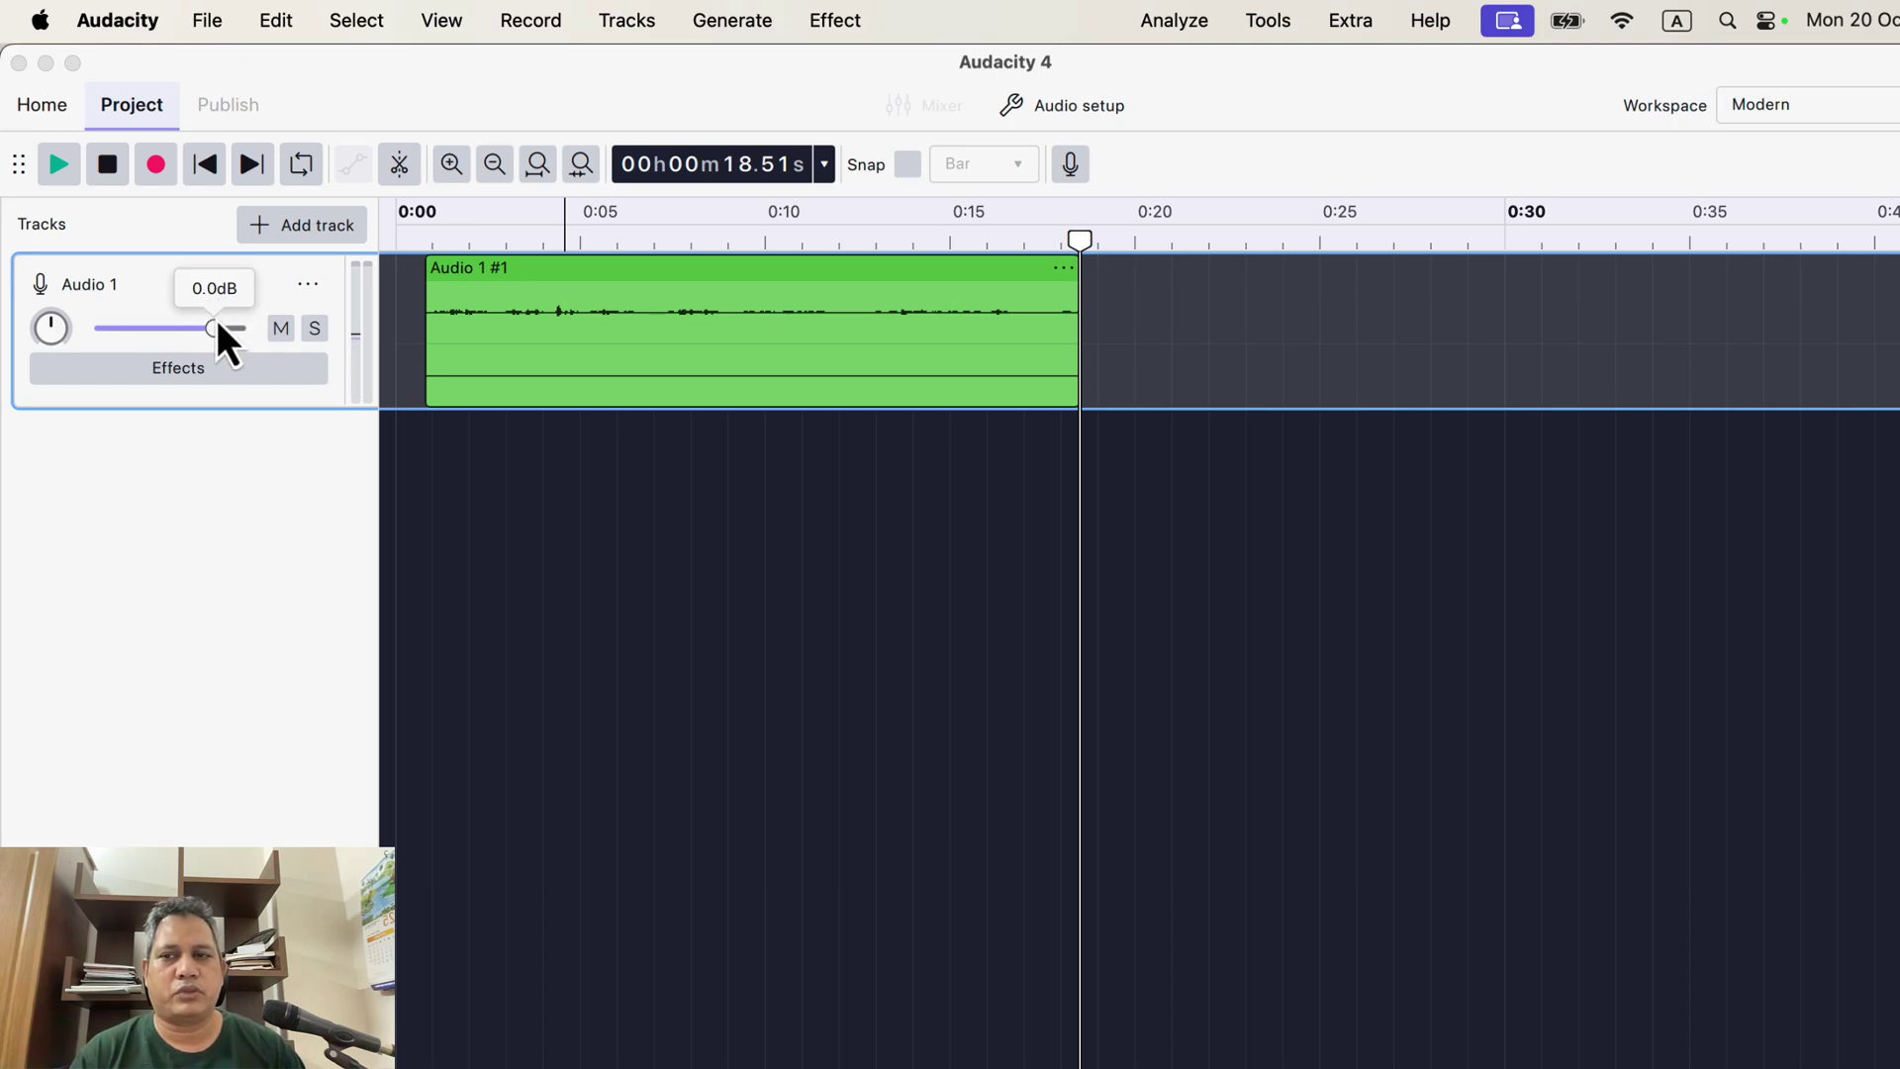
mouse_move(216, 334)
left_mouse_down()
mouse_move(157, 335)
mouse_move(215, 332)
left_mouse_up()
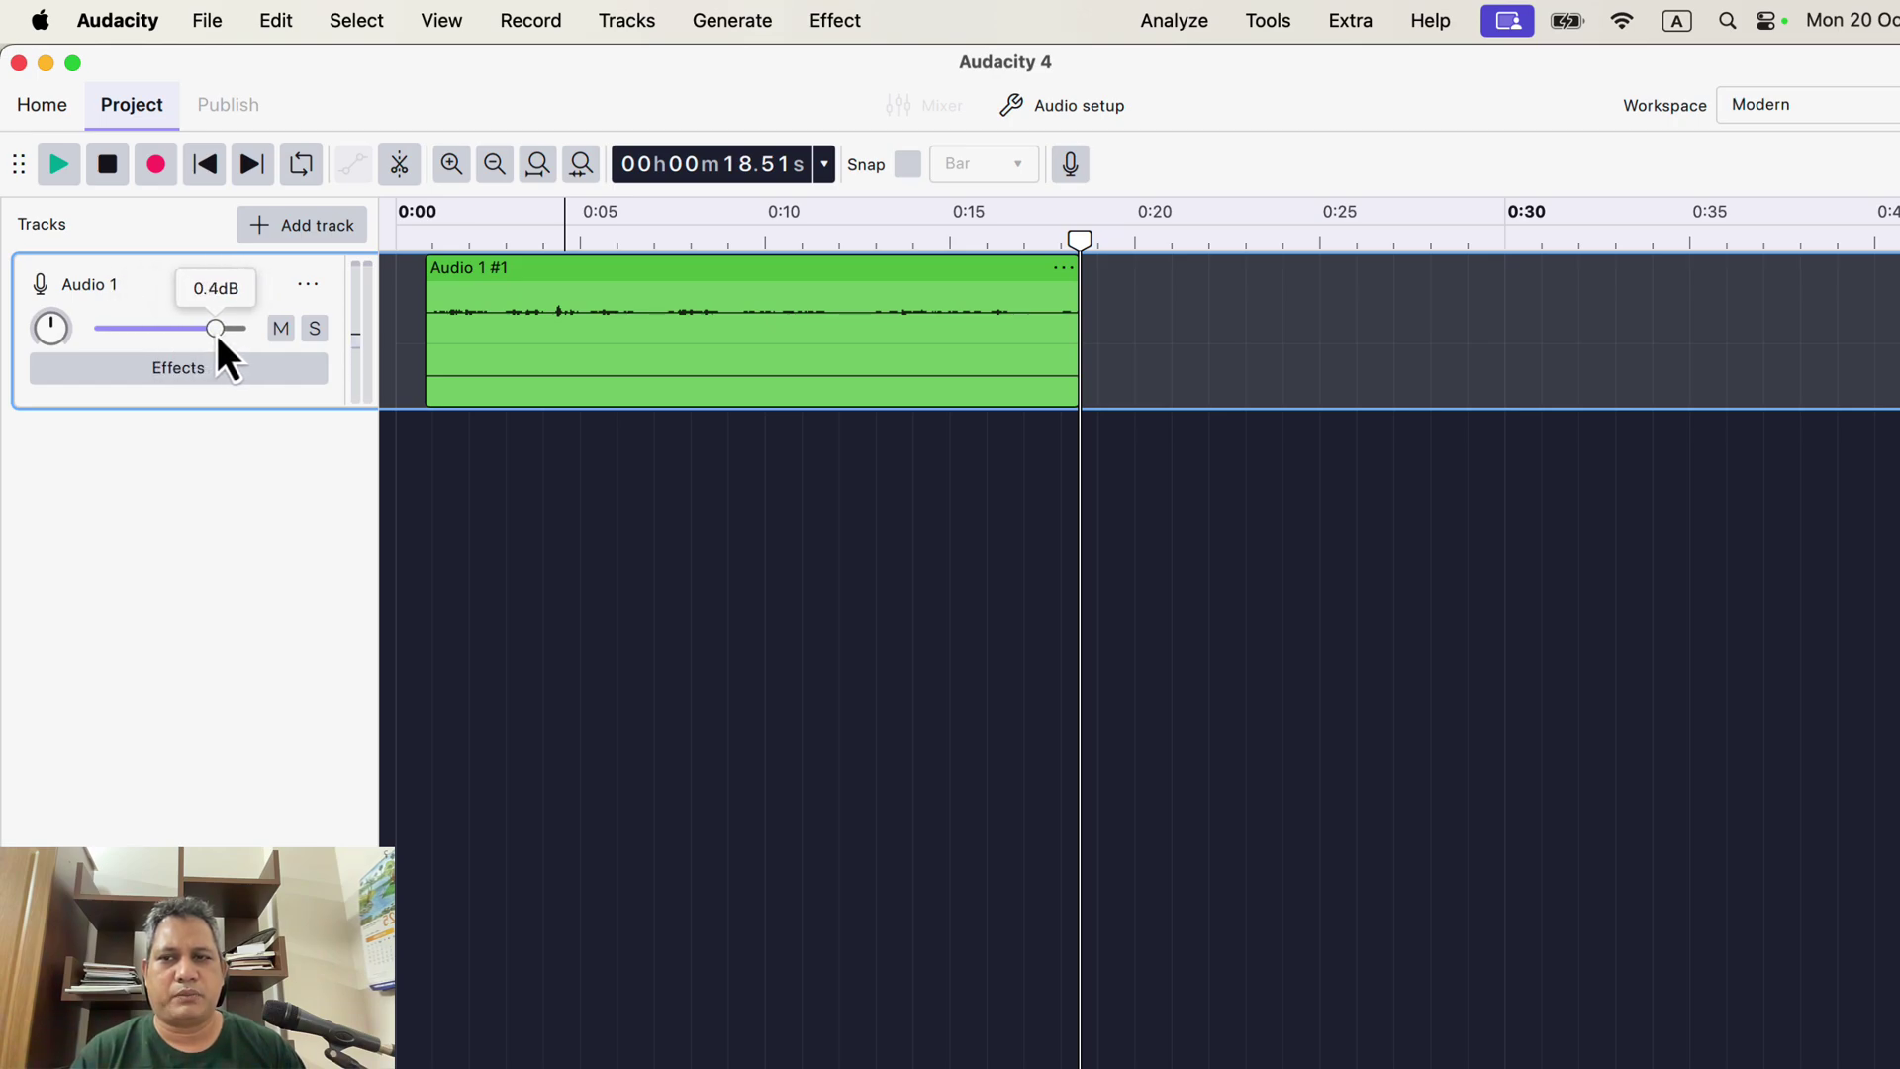
double_click(216, 328)
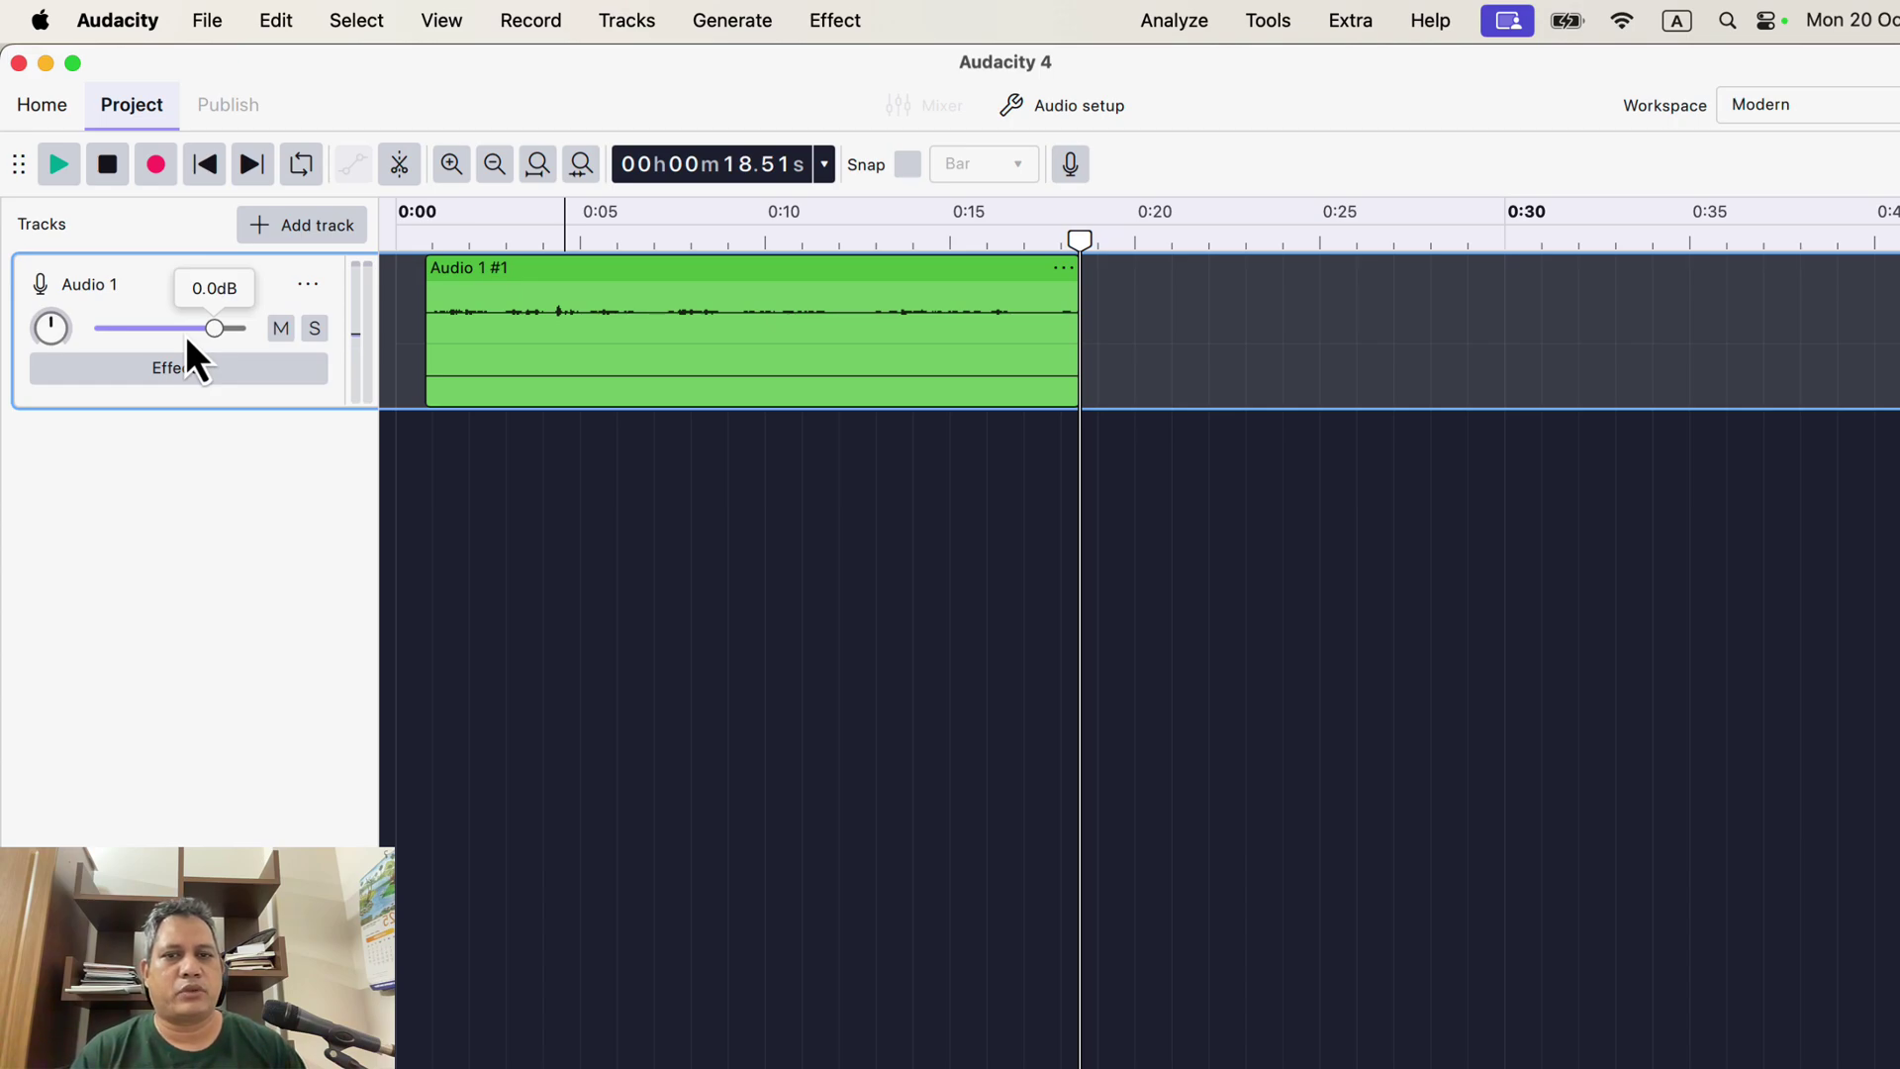
left_click(1075, 178)
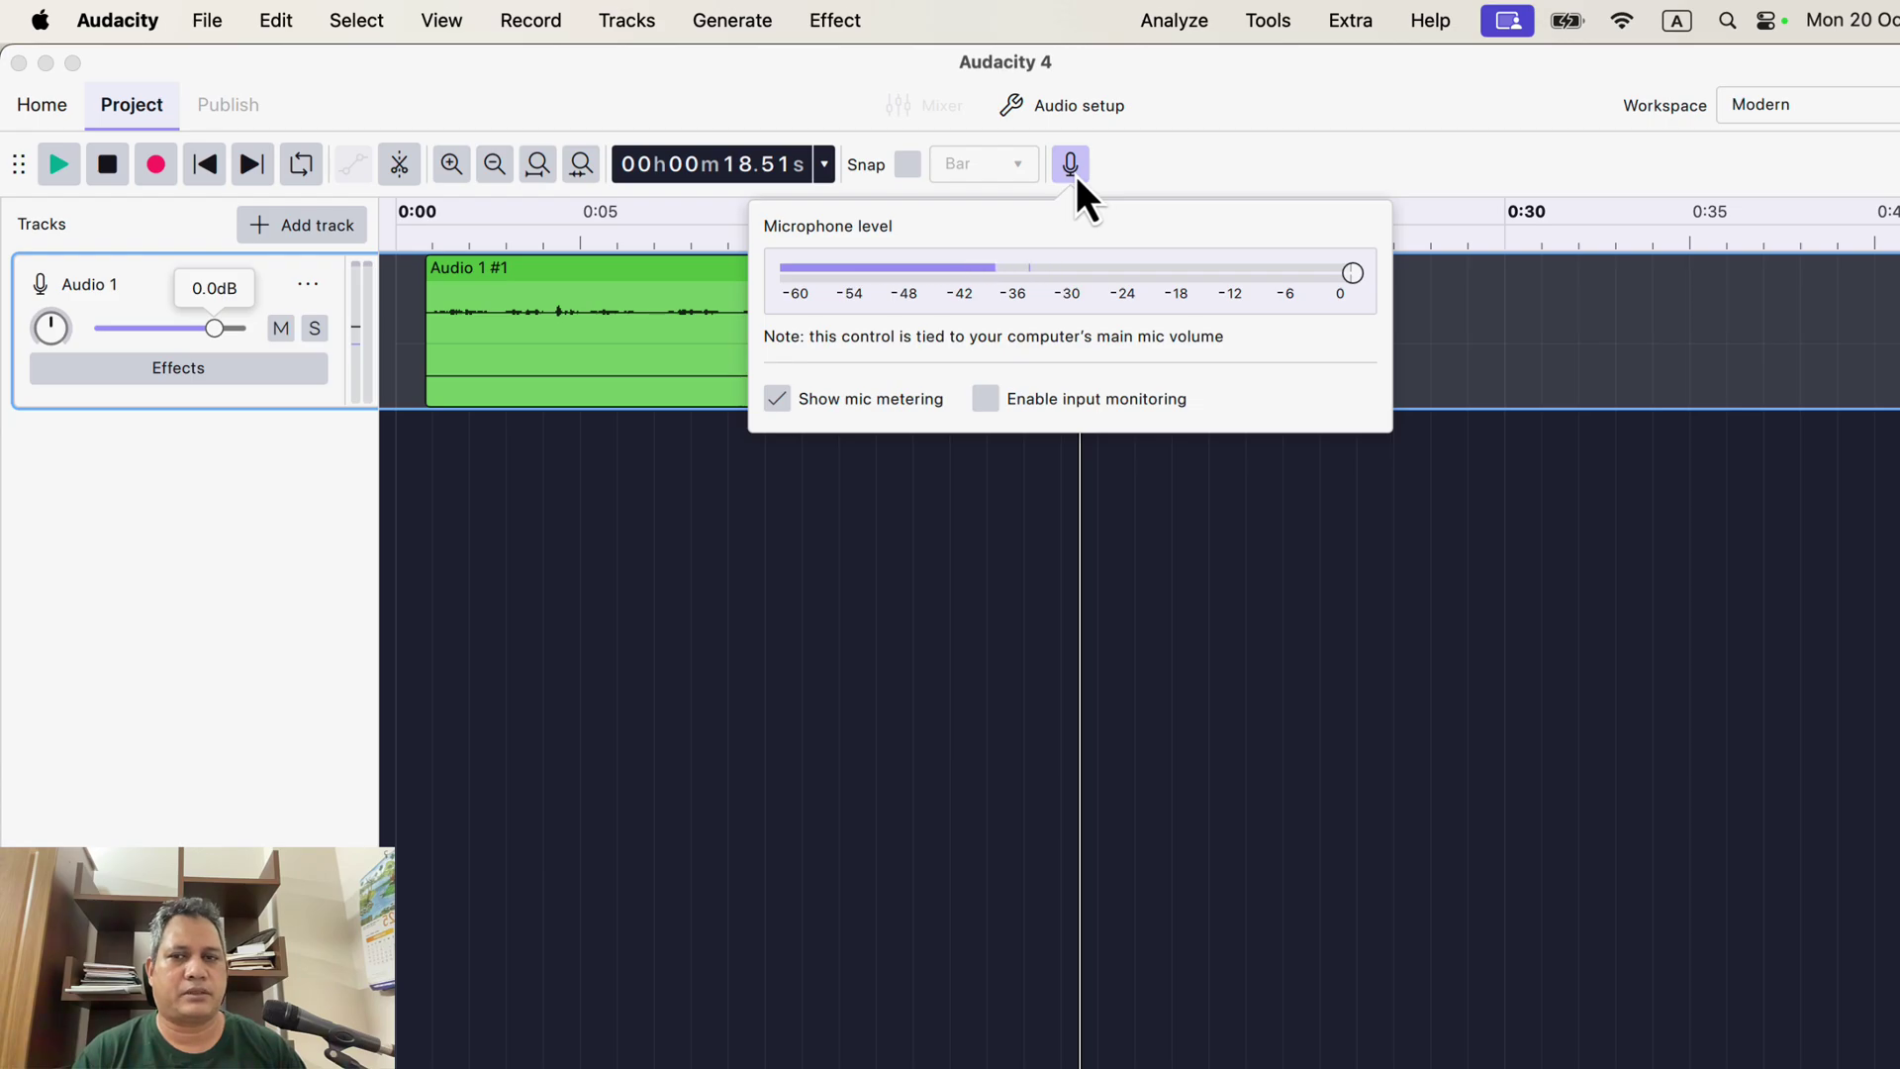
- Set recording channels to 1 (Mono), delete the old Audio 1 track, and position at about 0:07
left_click(653, 441)
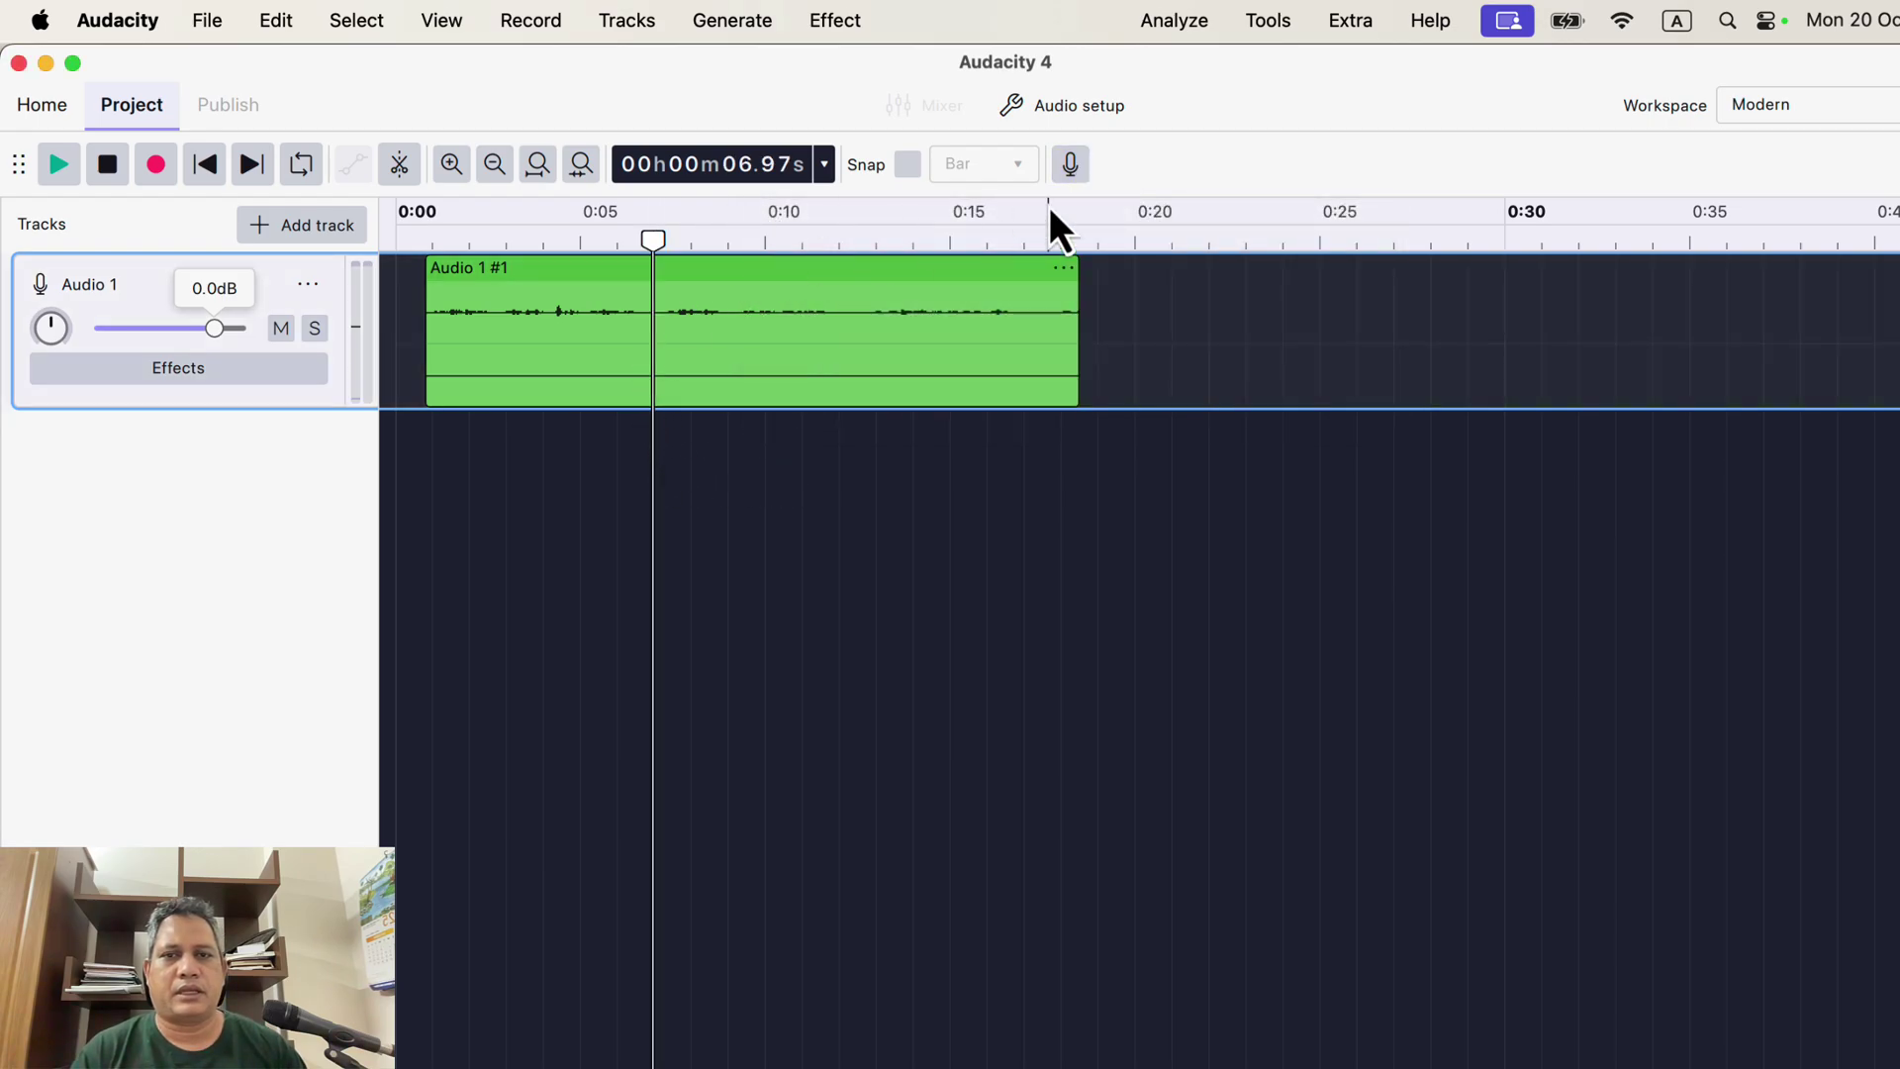
left_click(1039, 105)
mouse_move(1053, 305)
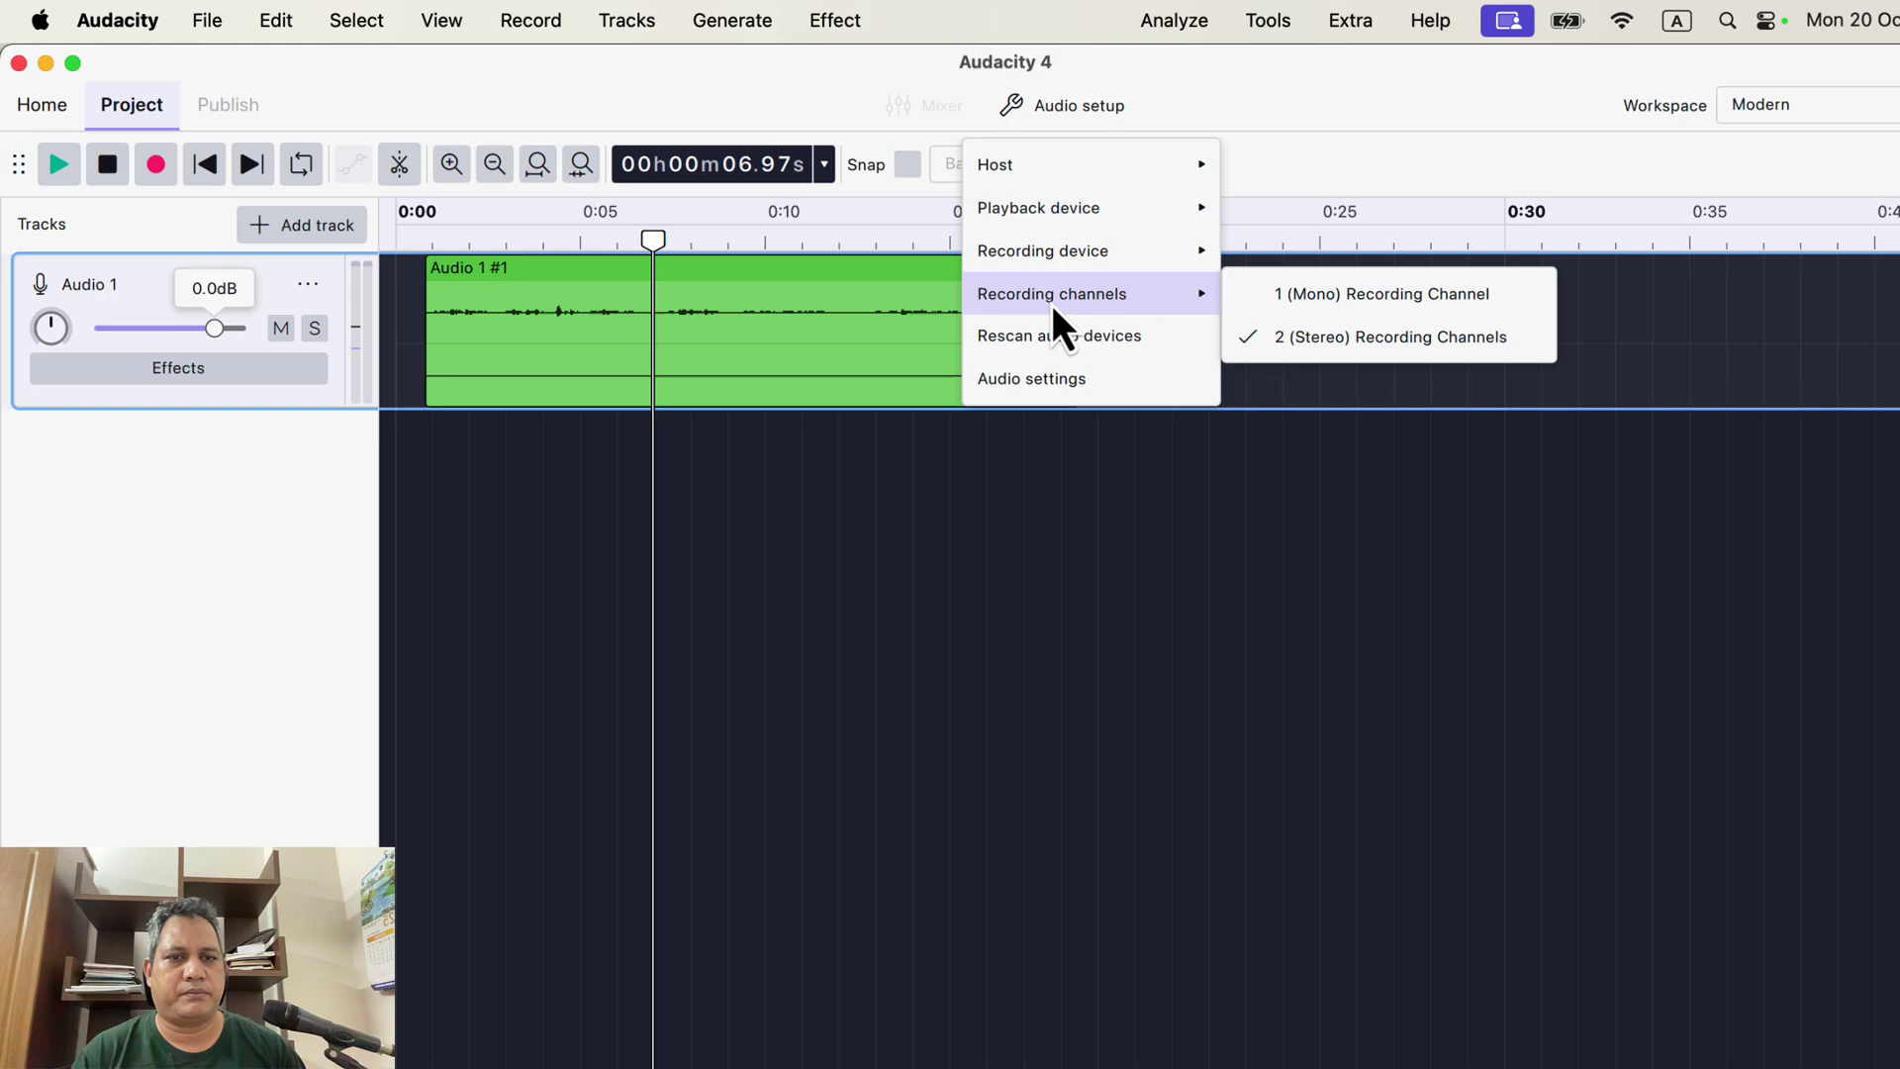
left_click(1327, 295)
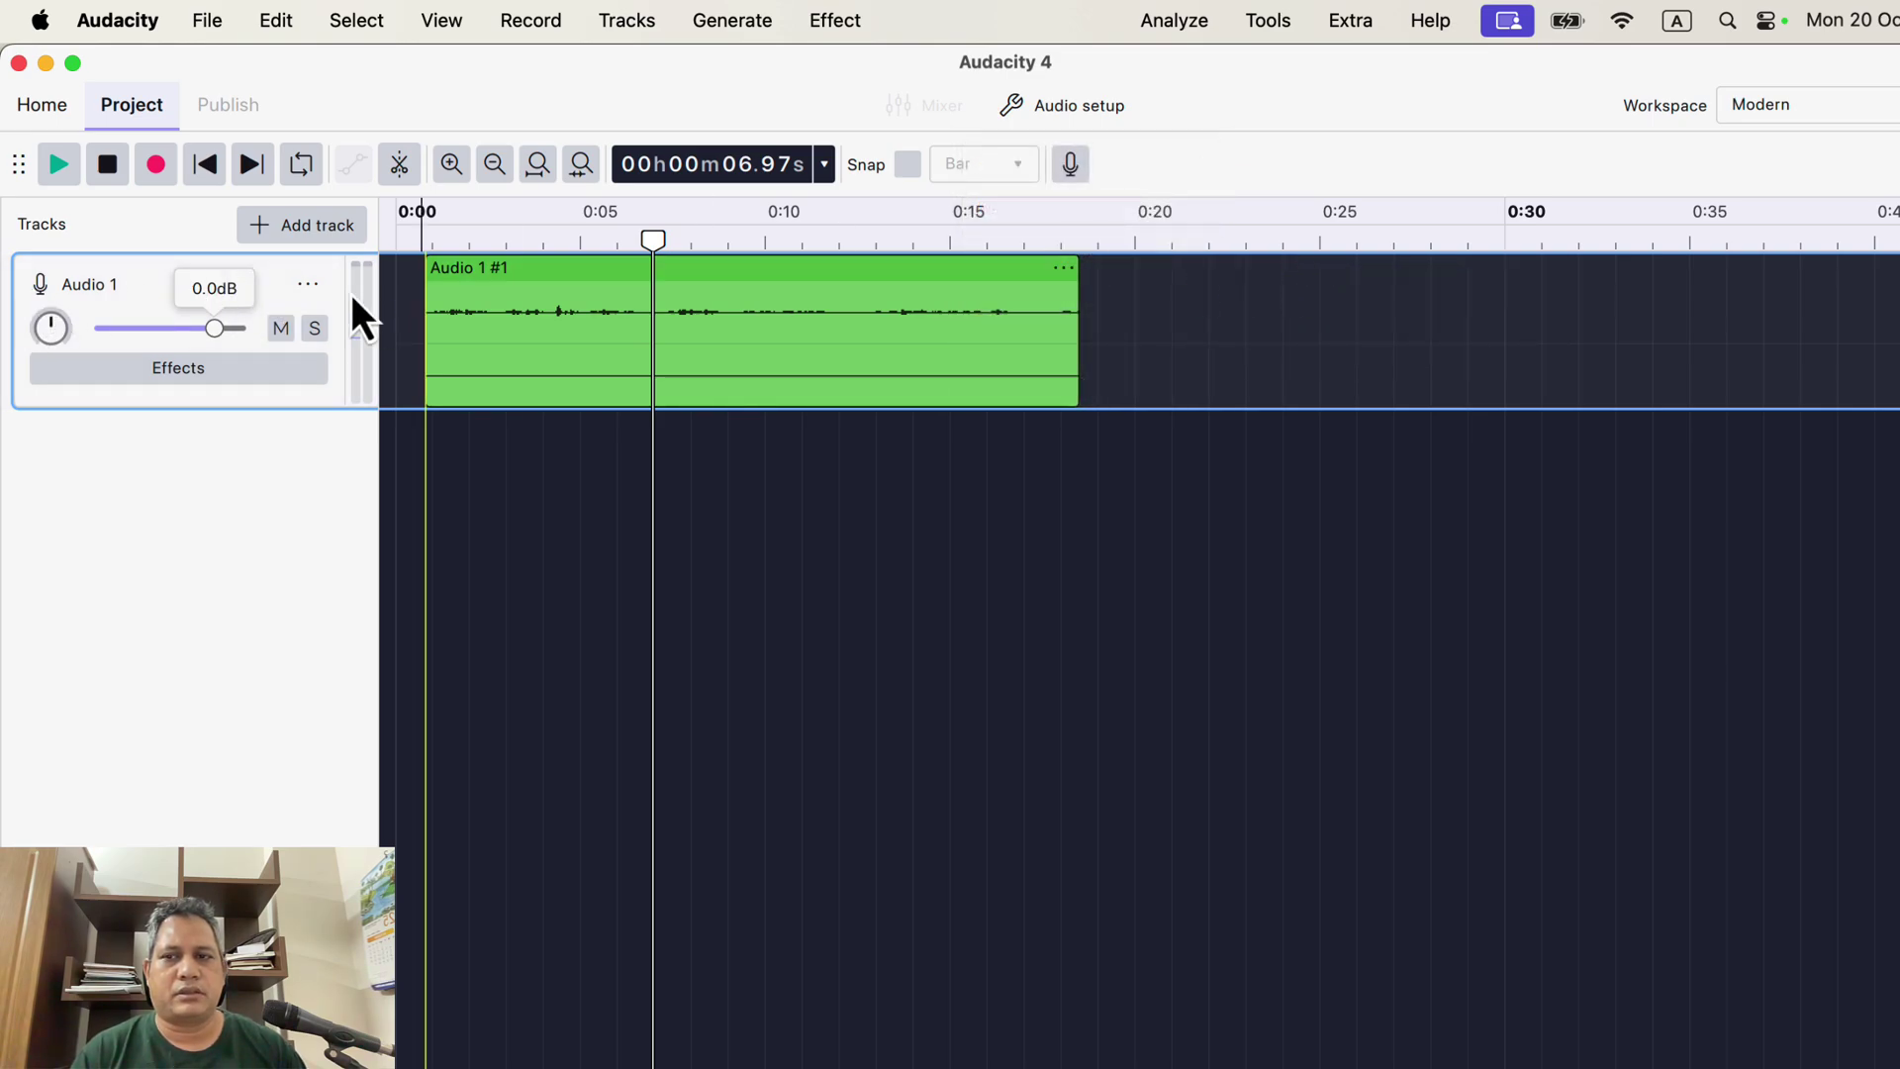
left_click(307, 286)
left_click(379, 431)
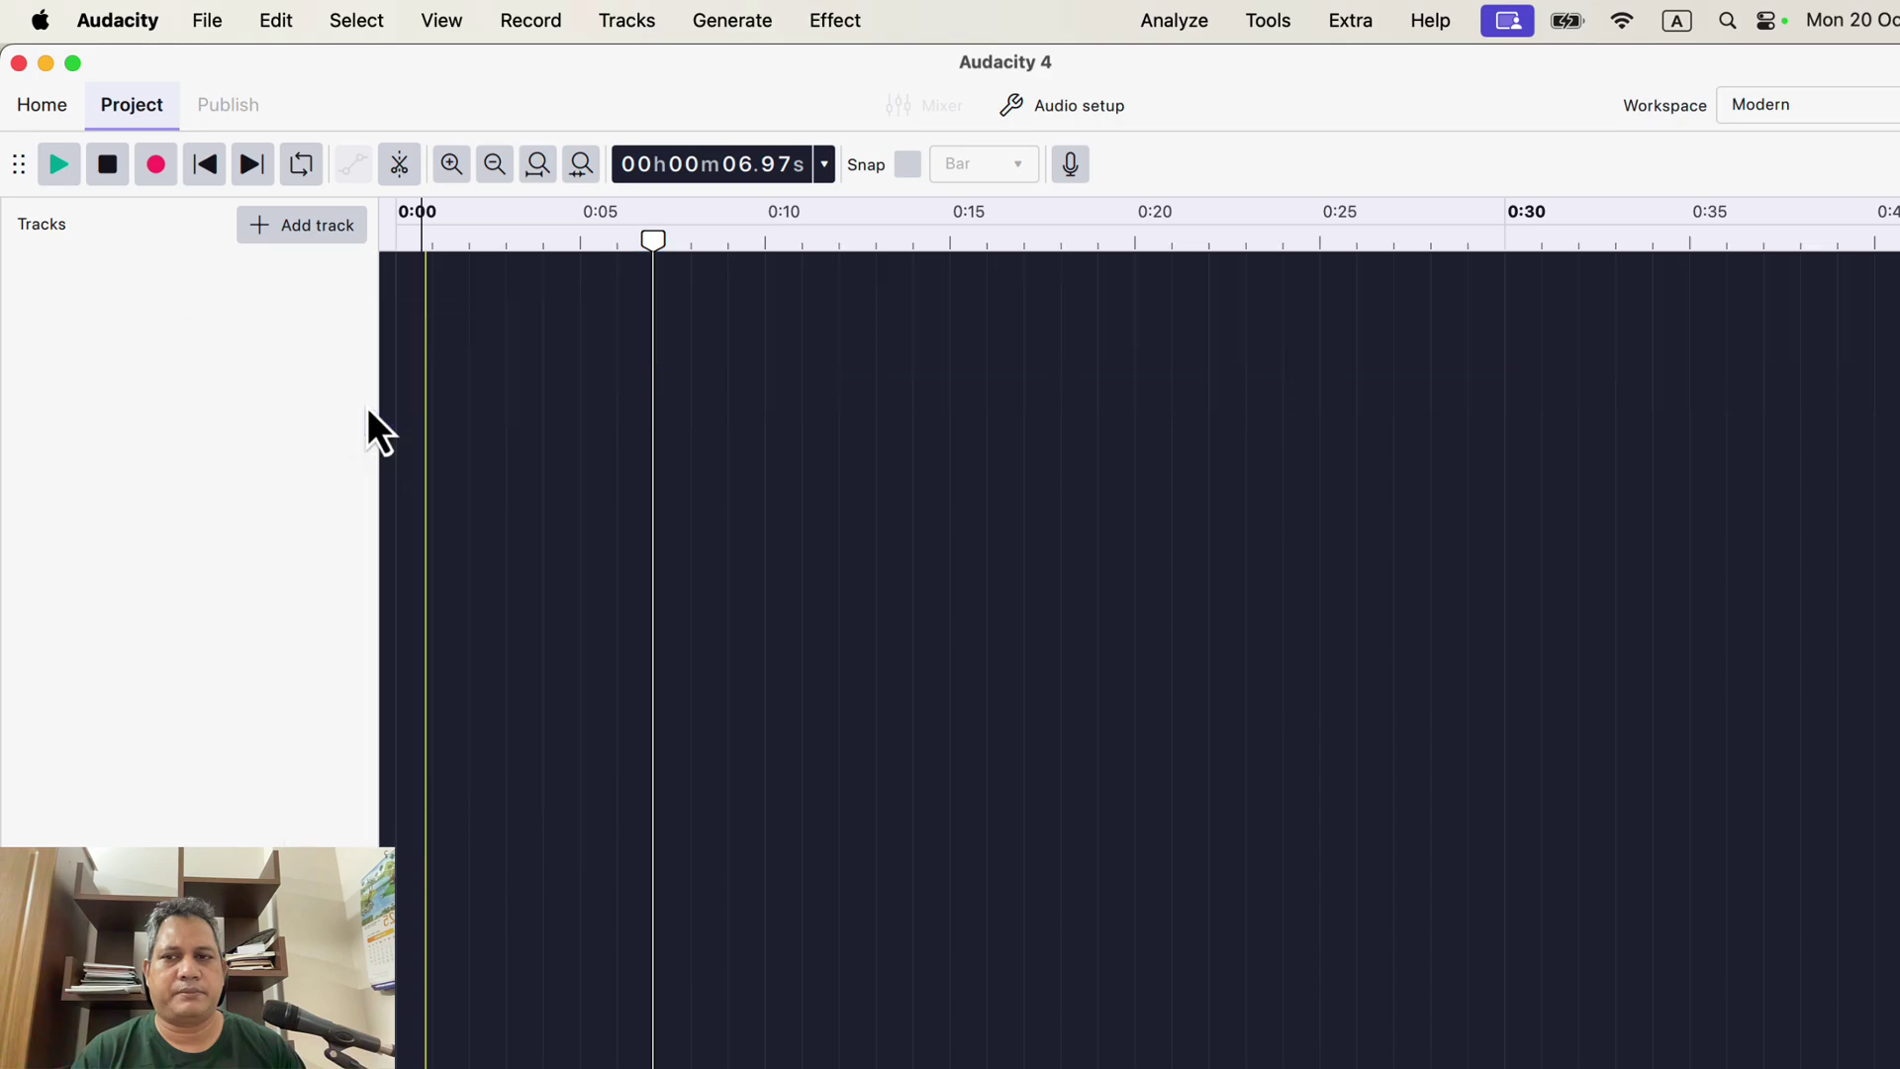
- Record a new Audio 1 take, moving mic level to -42 dB then 0 dB, stopping near 0:35
left_click(154, 162)
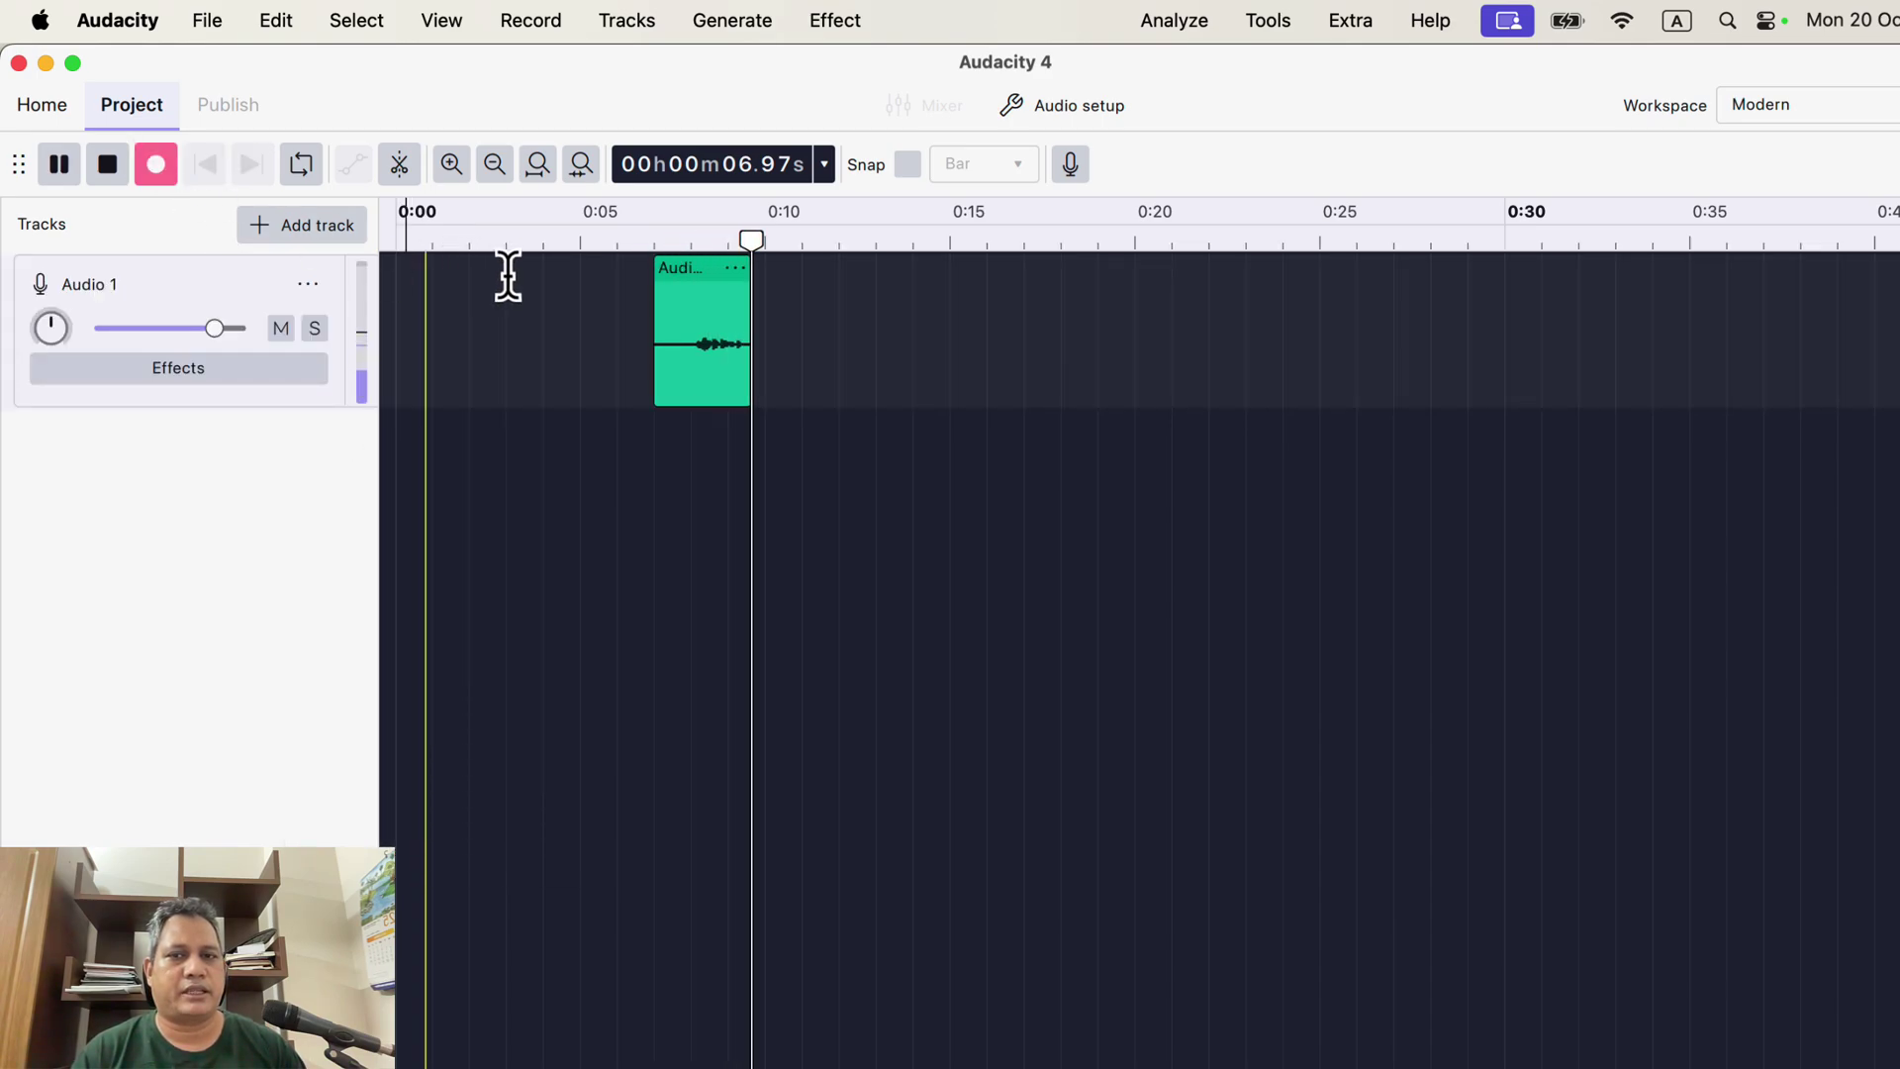
left_click(1073, 168)
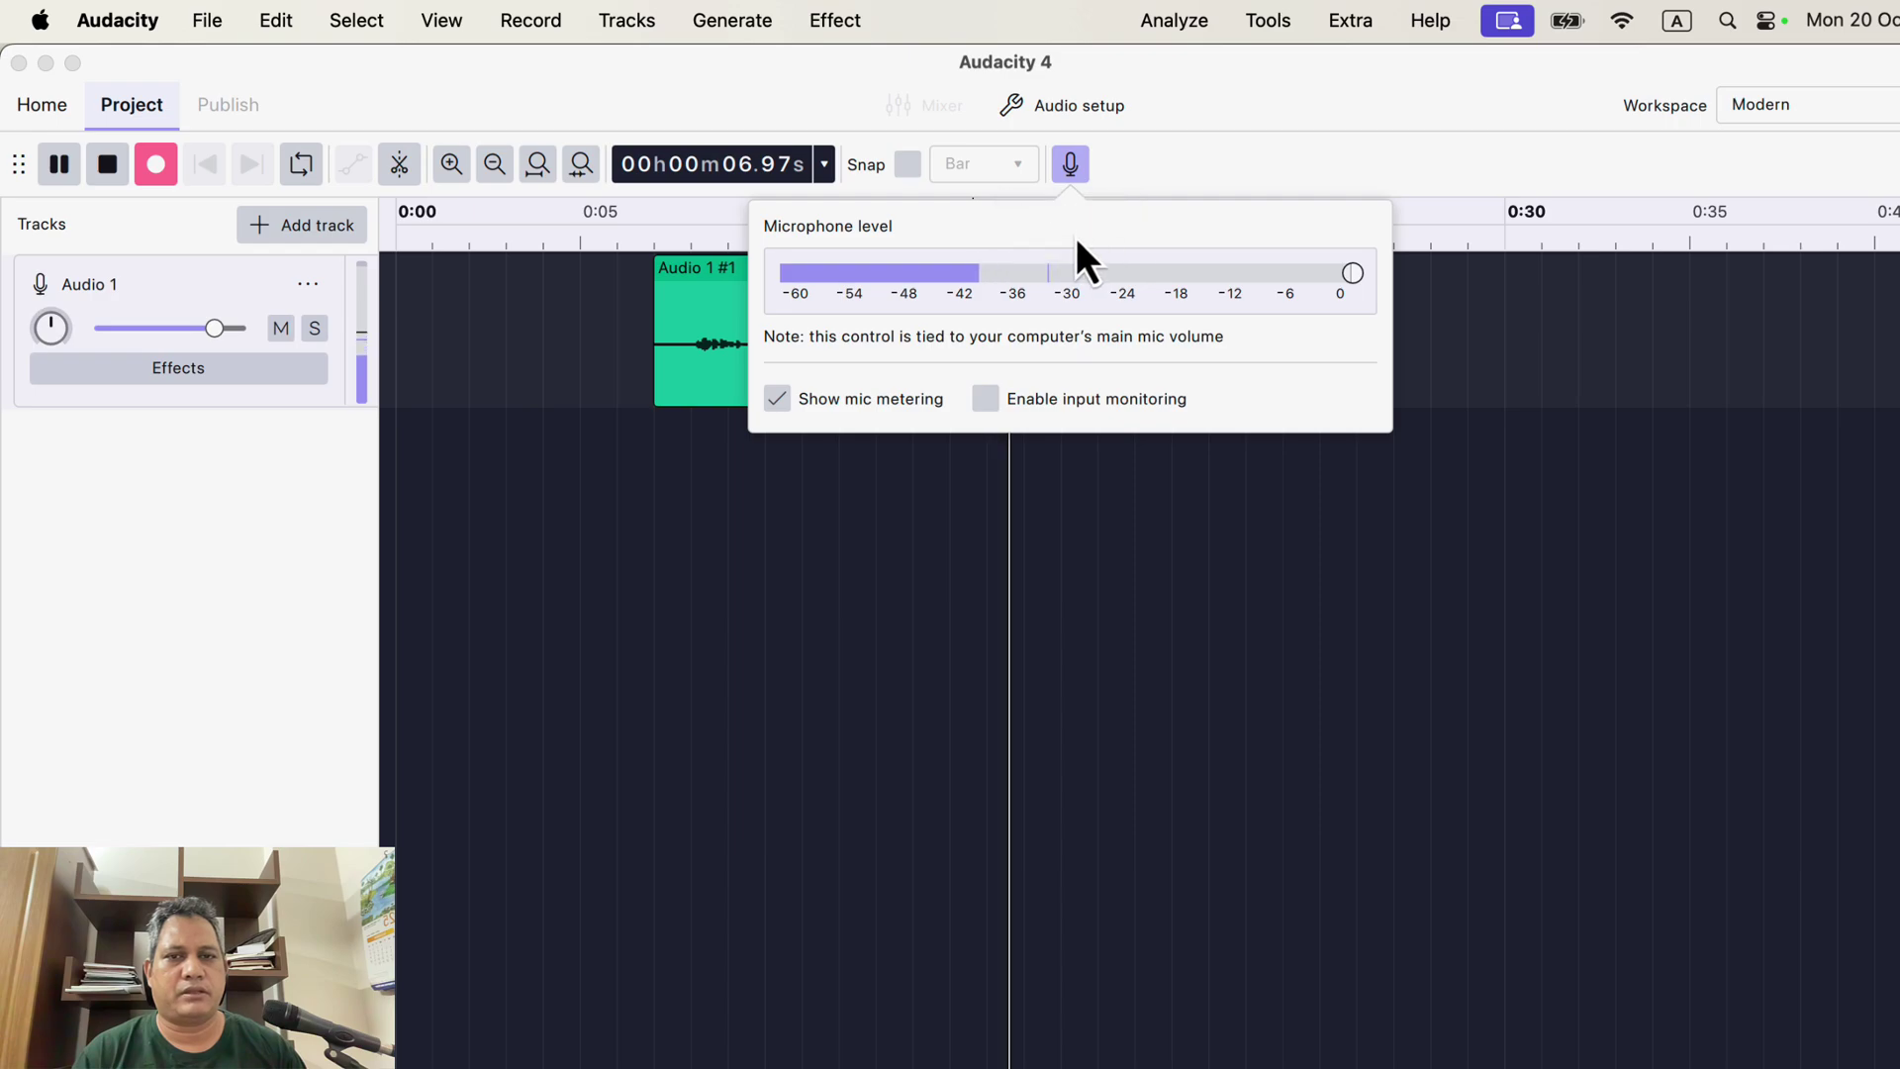
left_click_drag(1358, 276, 816, 257)
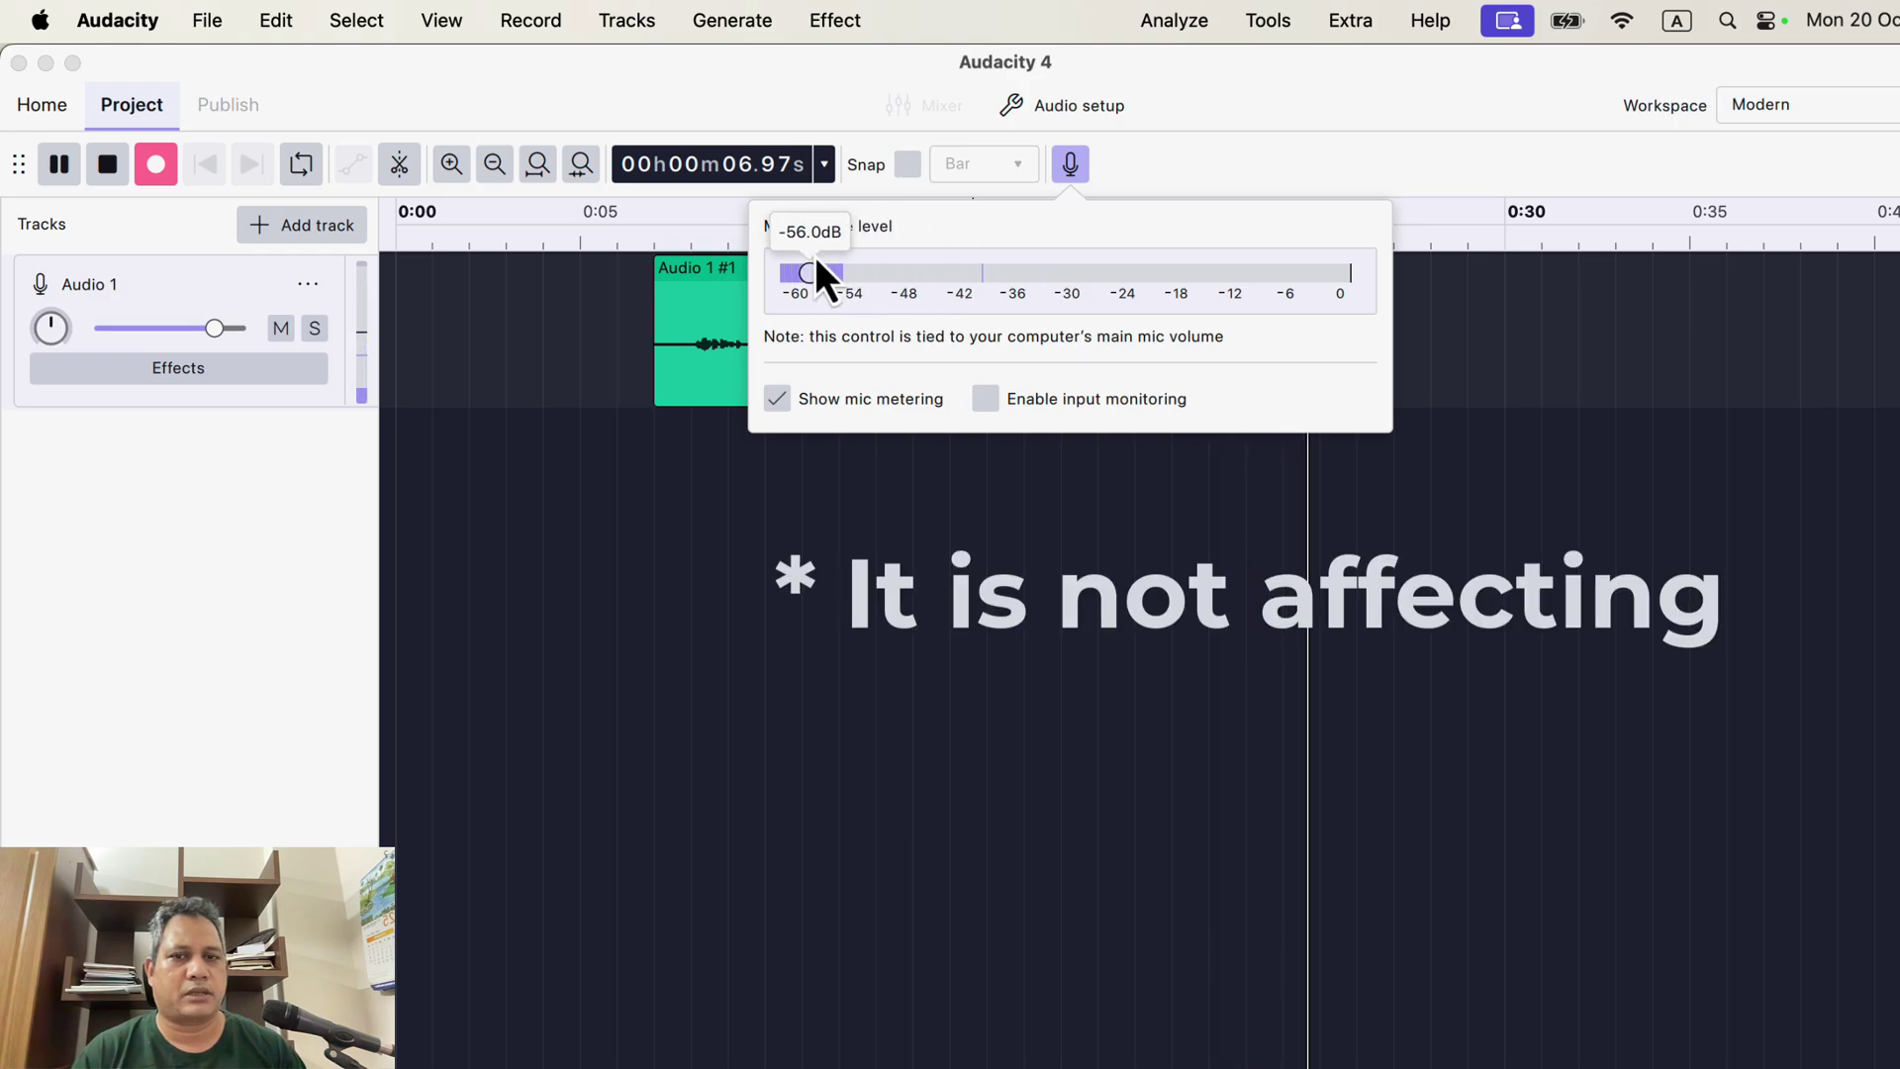
left_click_drag(816, 257, 1386, 295)
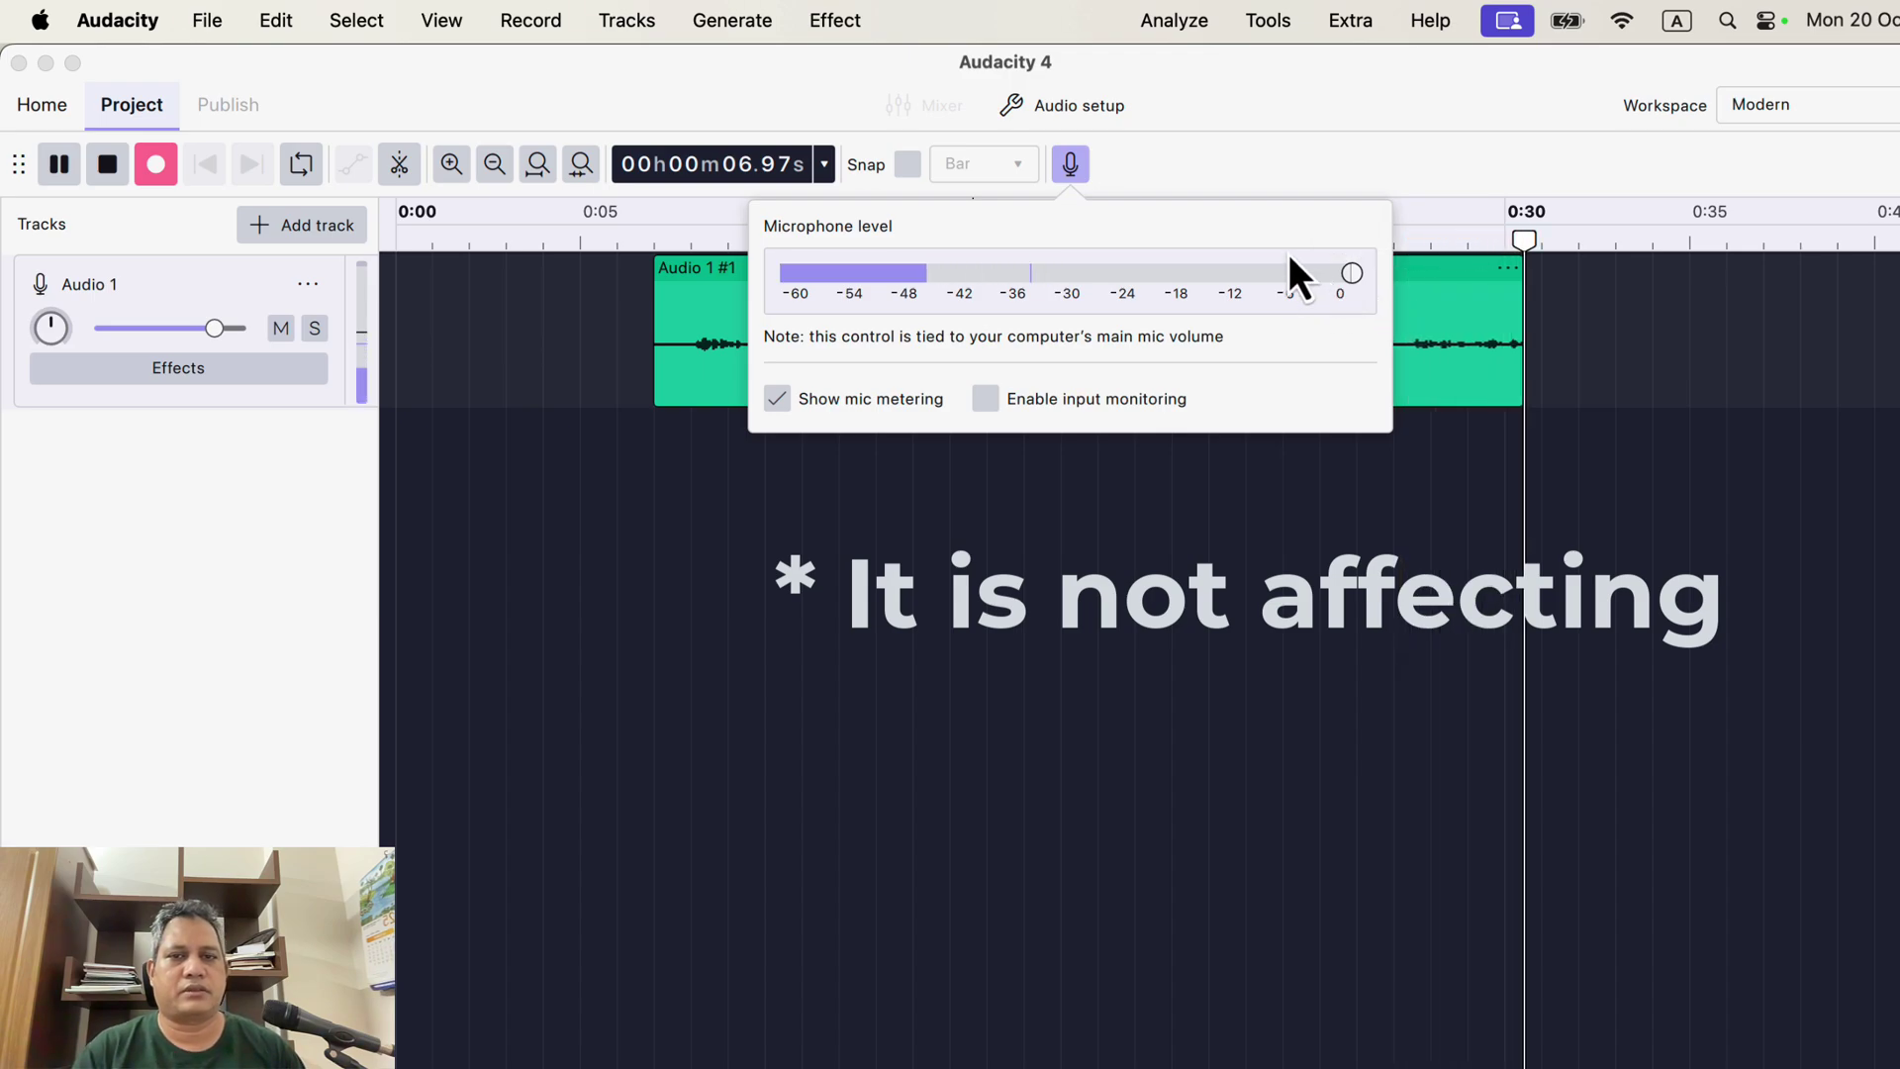
left_click(1071, 162)
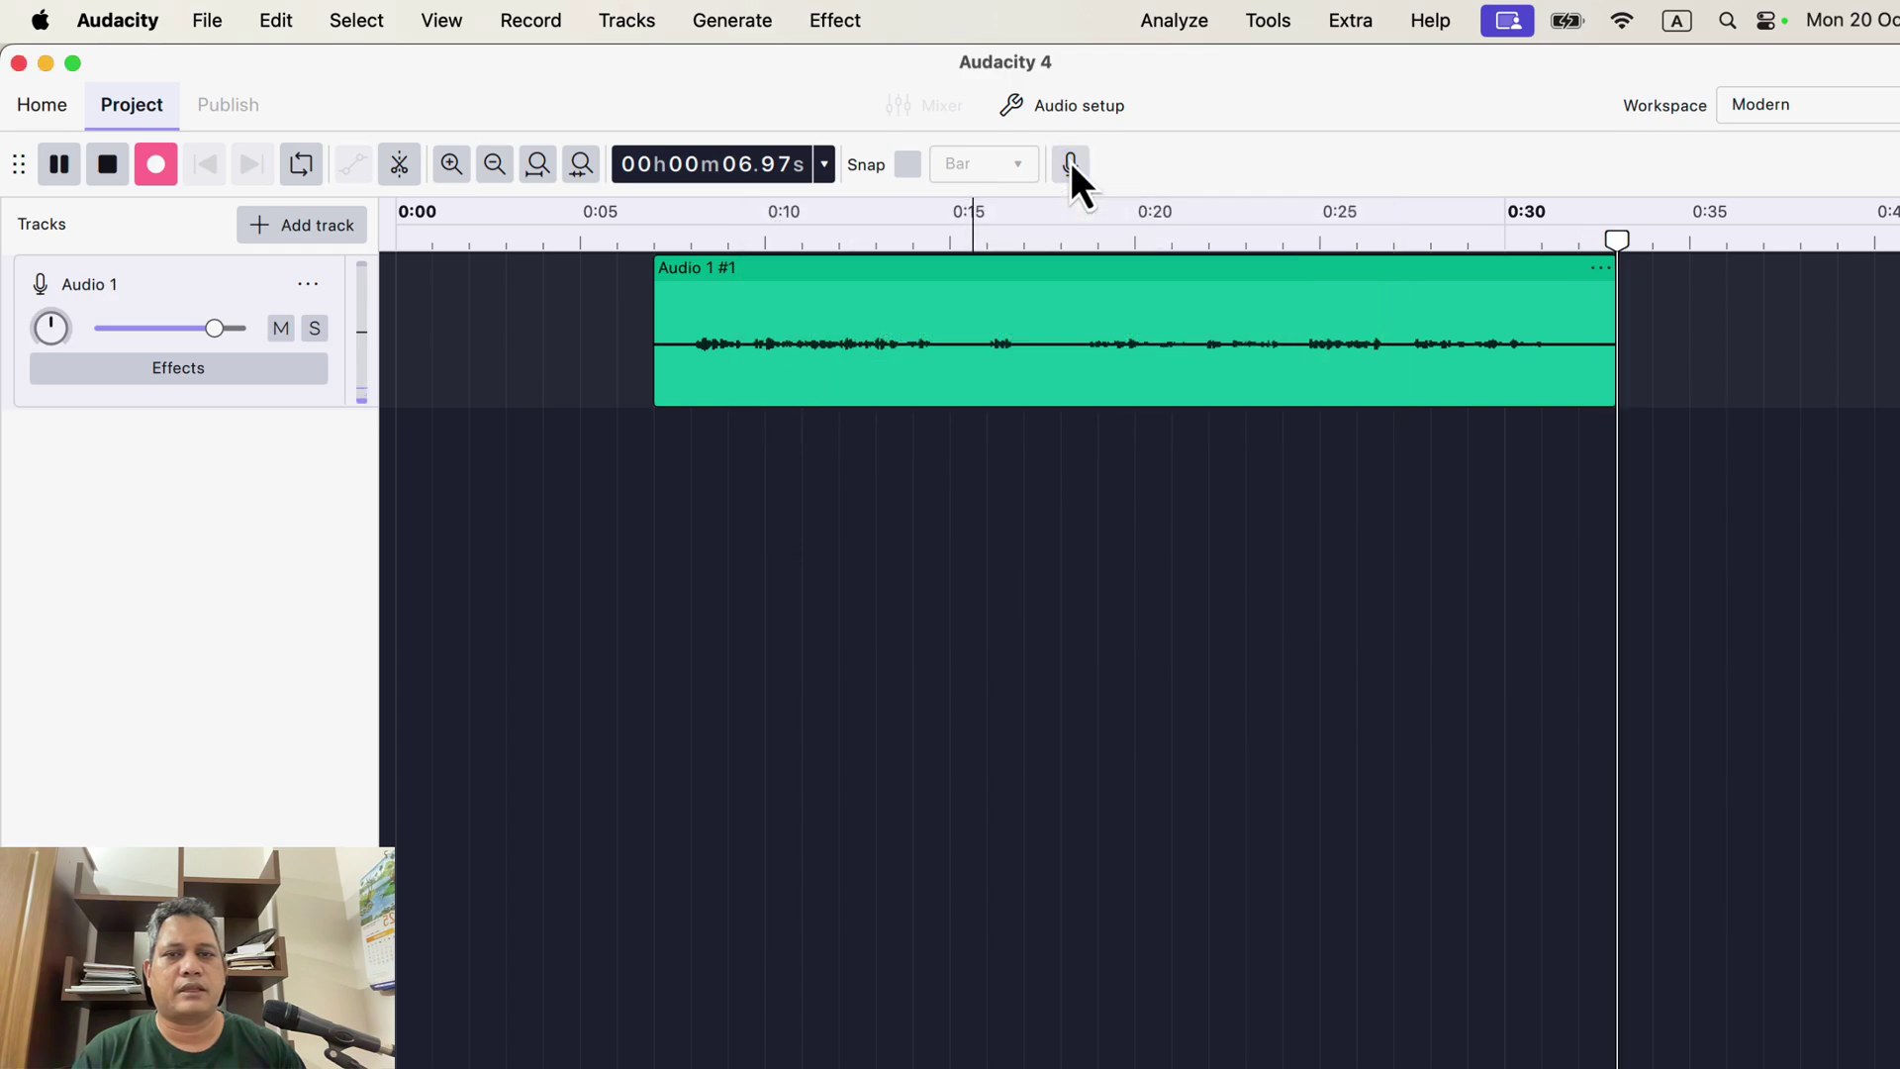
left_click(96, 164)
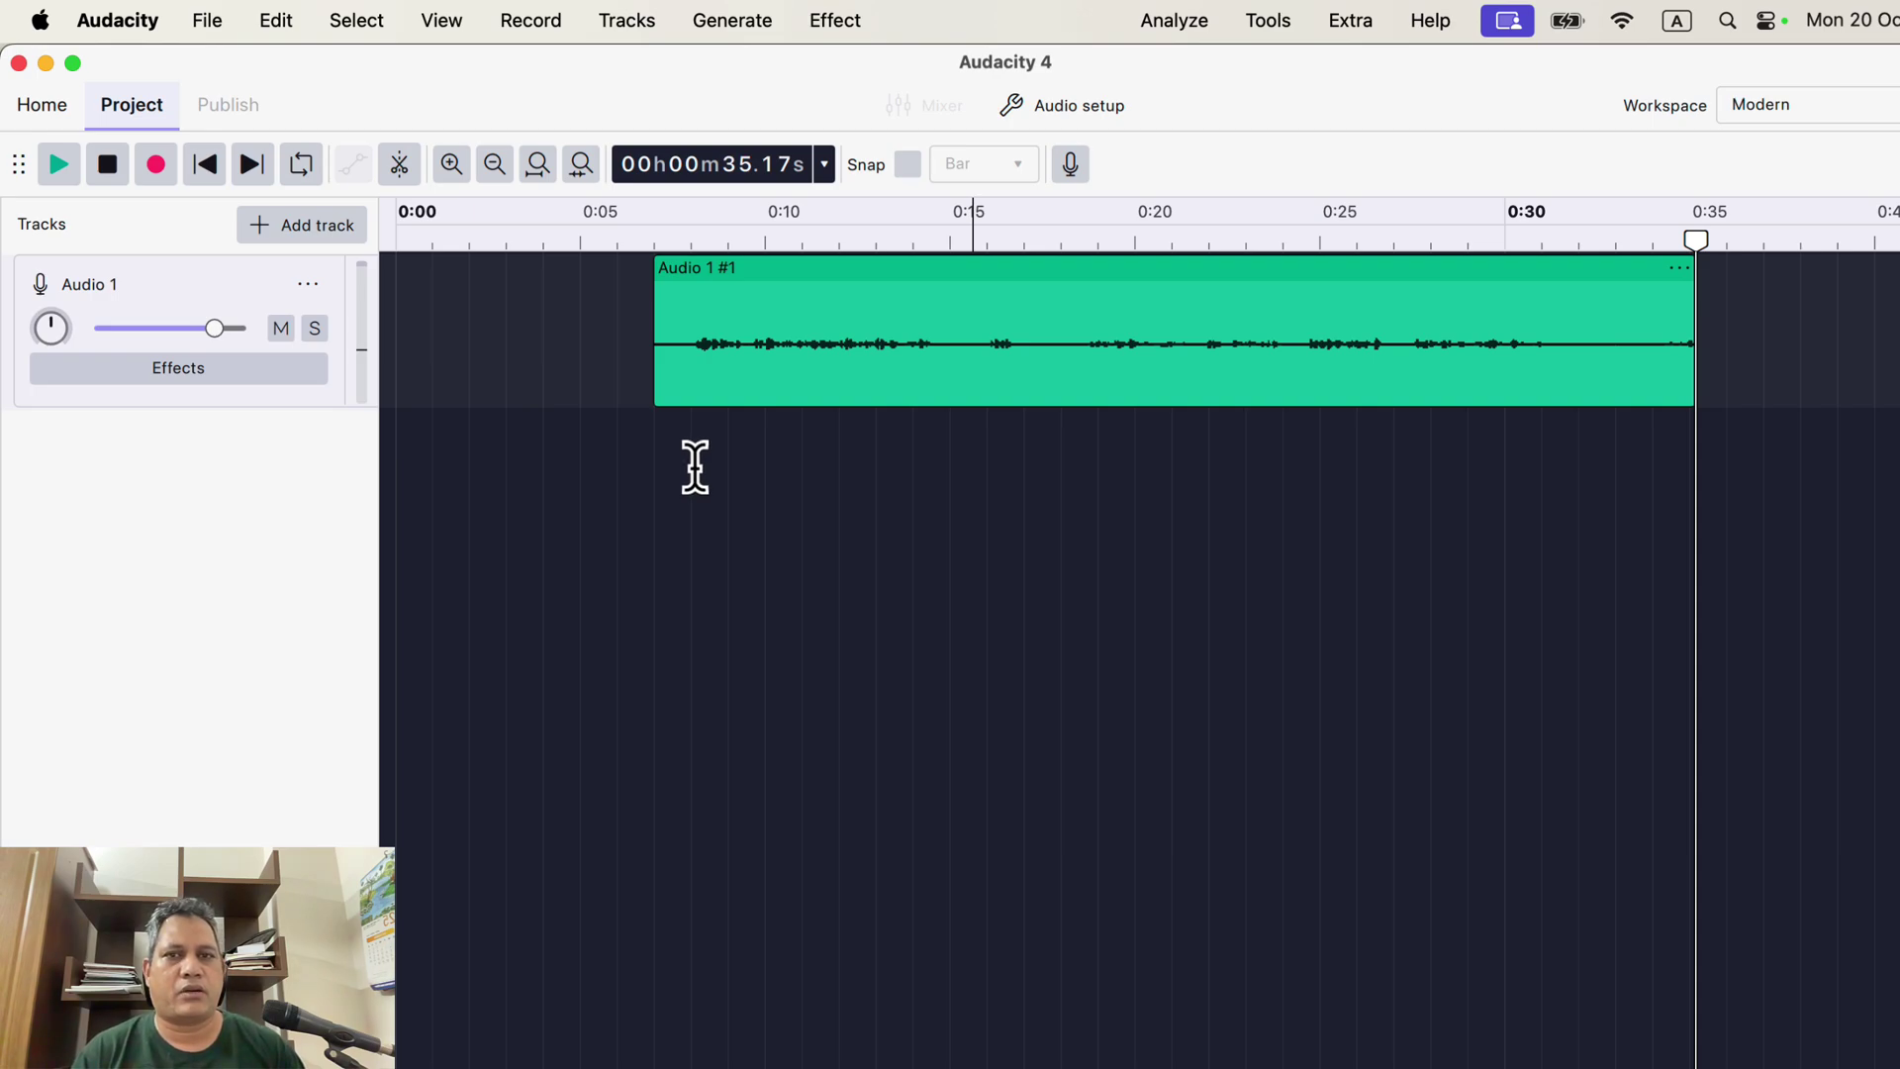
- Try Noise Reduction with no audio selected and dismiss the warning
left_click(849, 22)
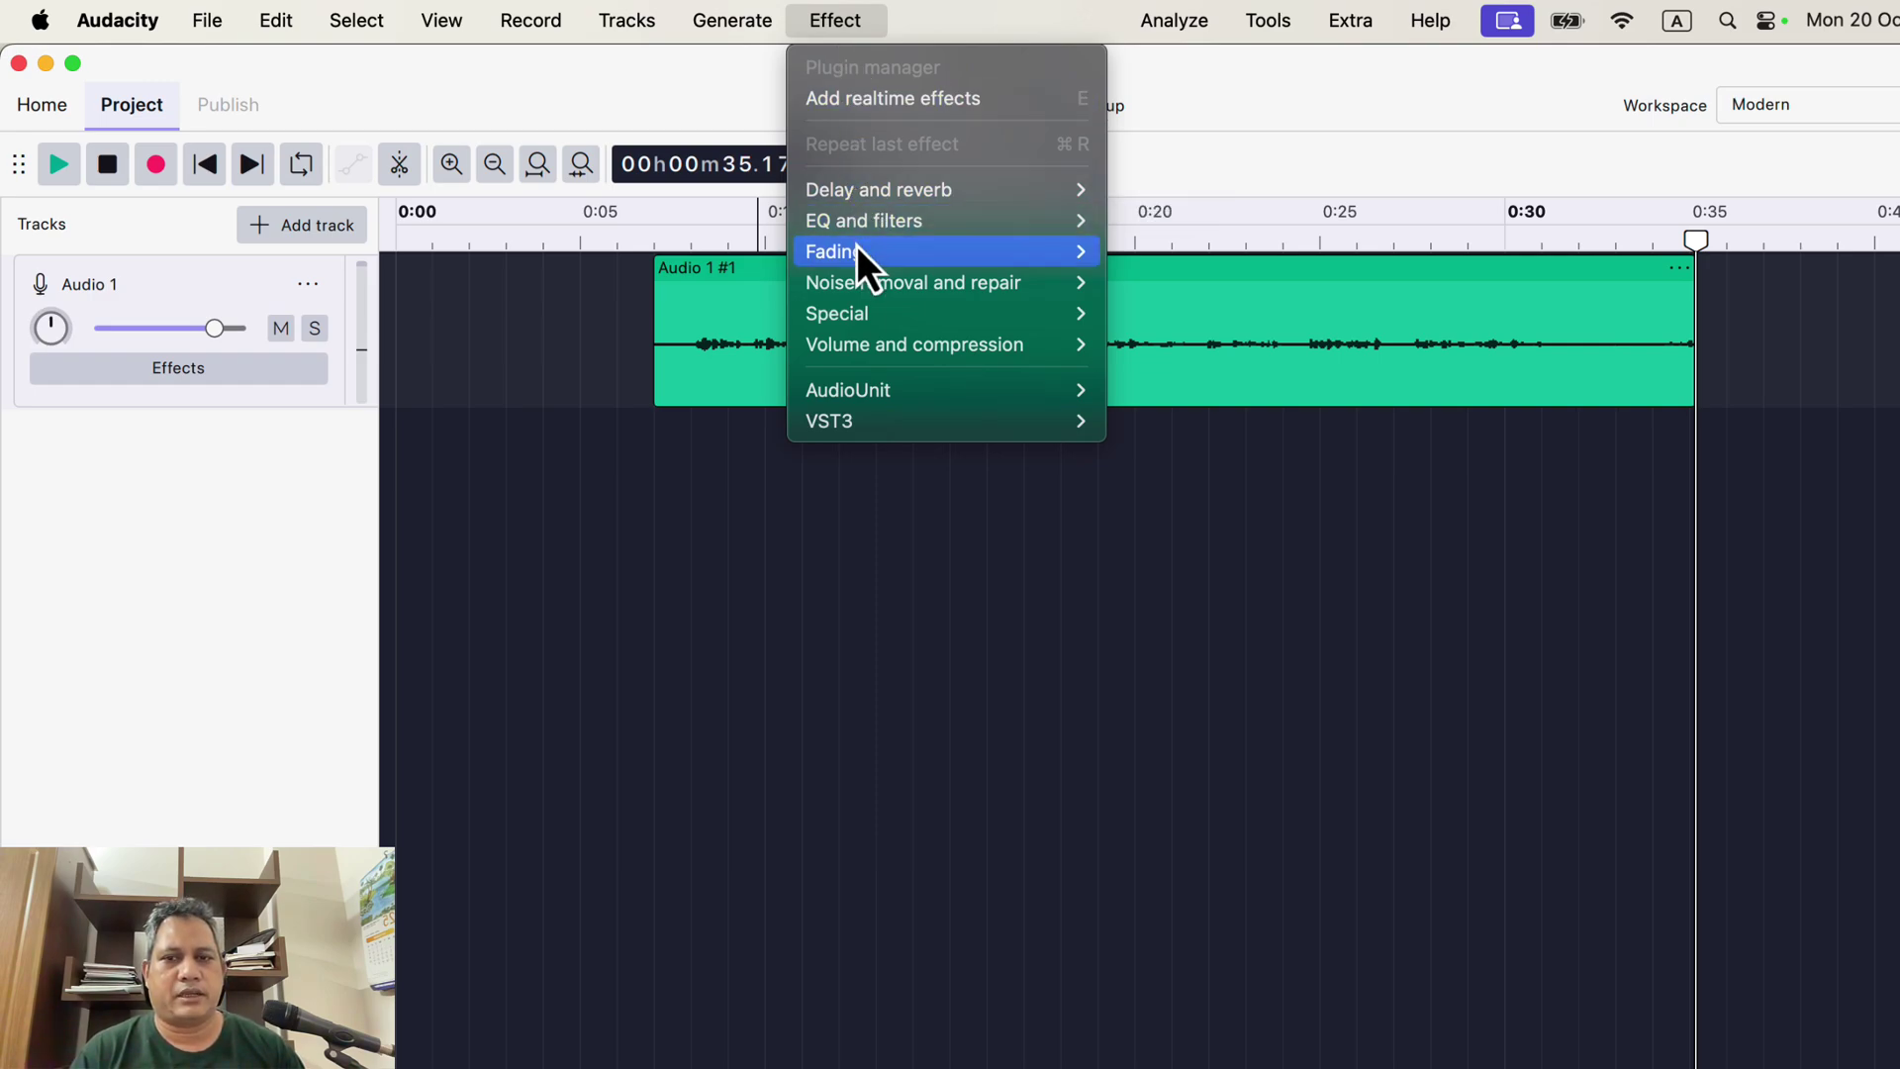
mouse_move(879, 221)
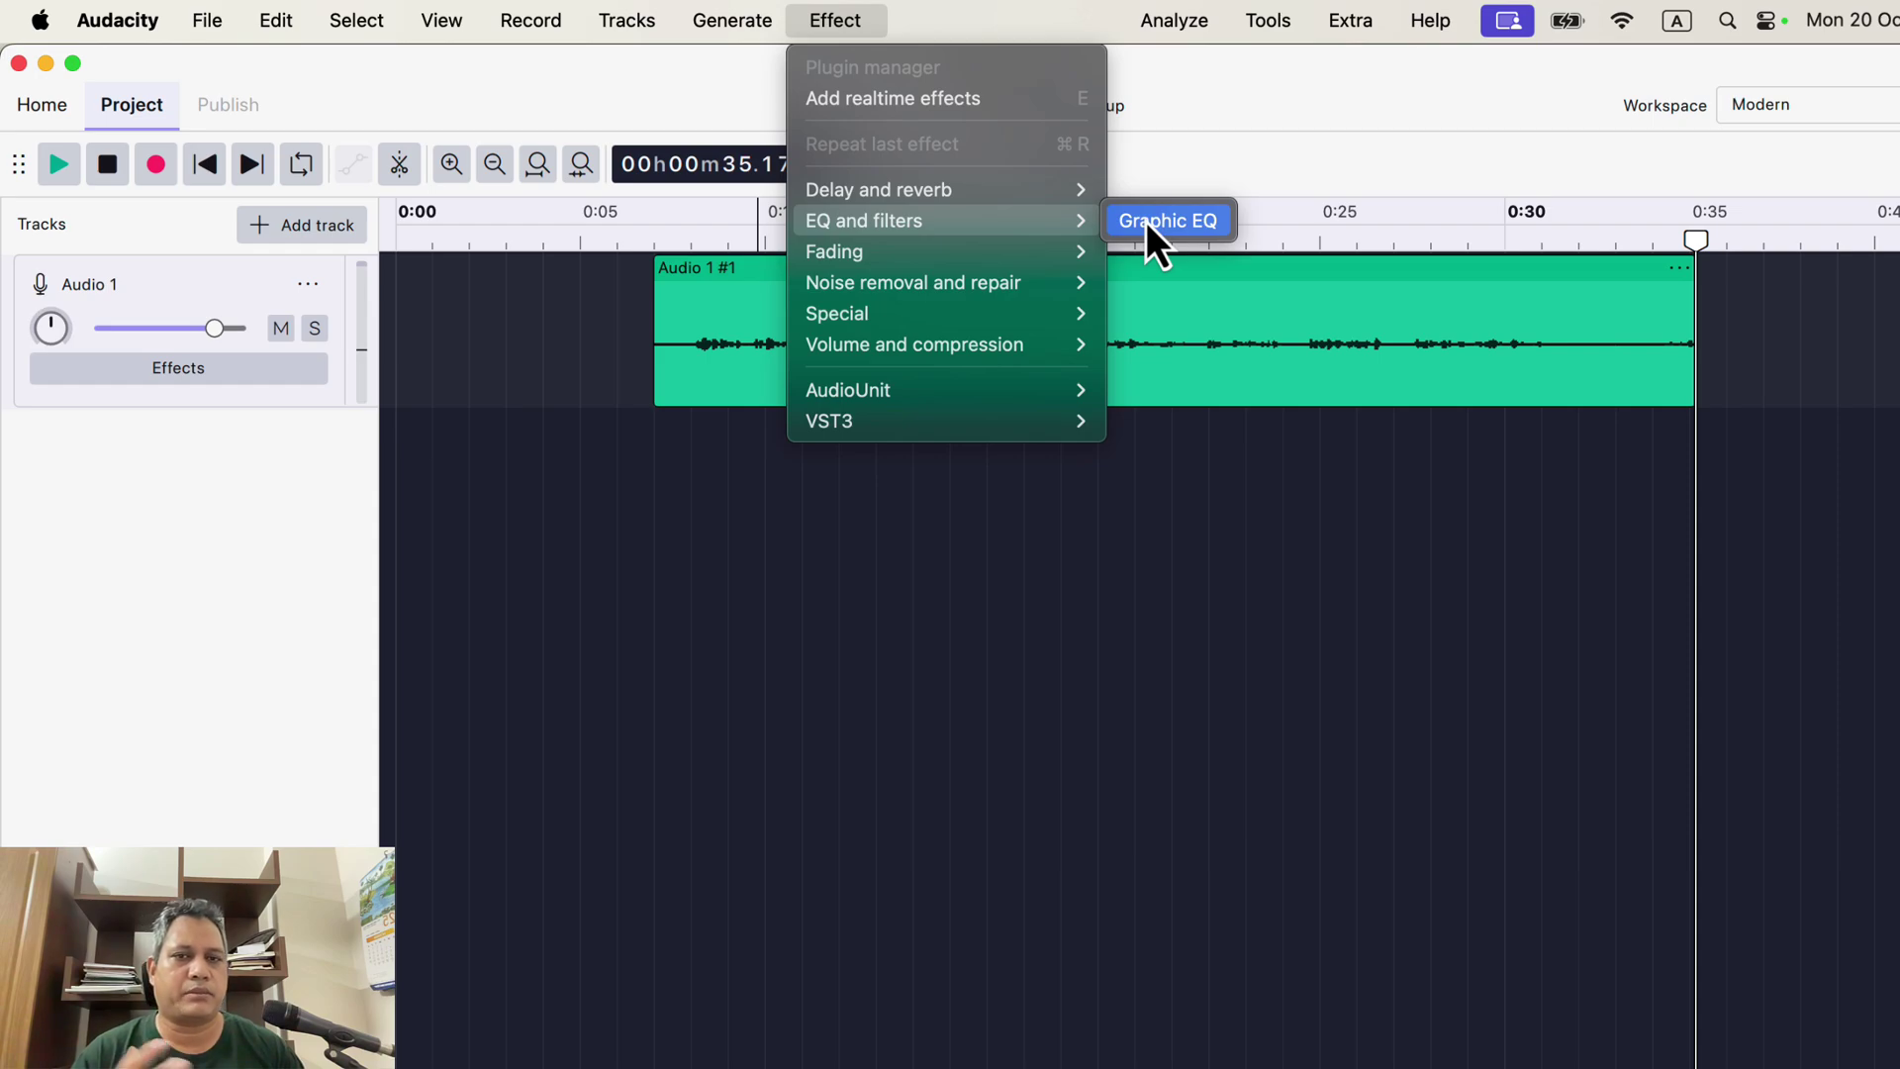
mouse_move(971, 289)
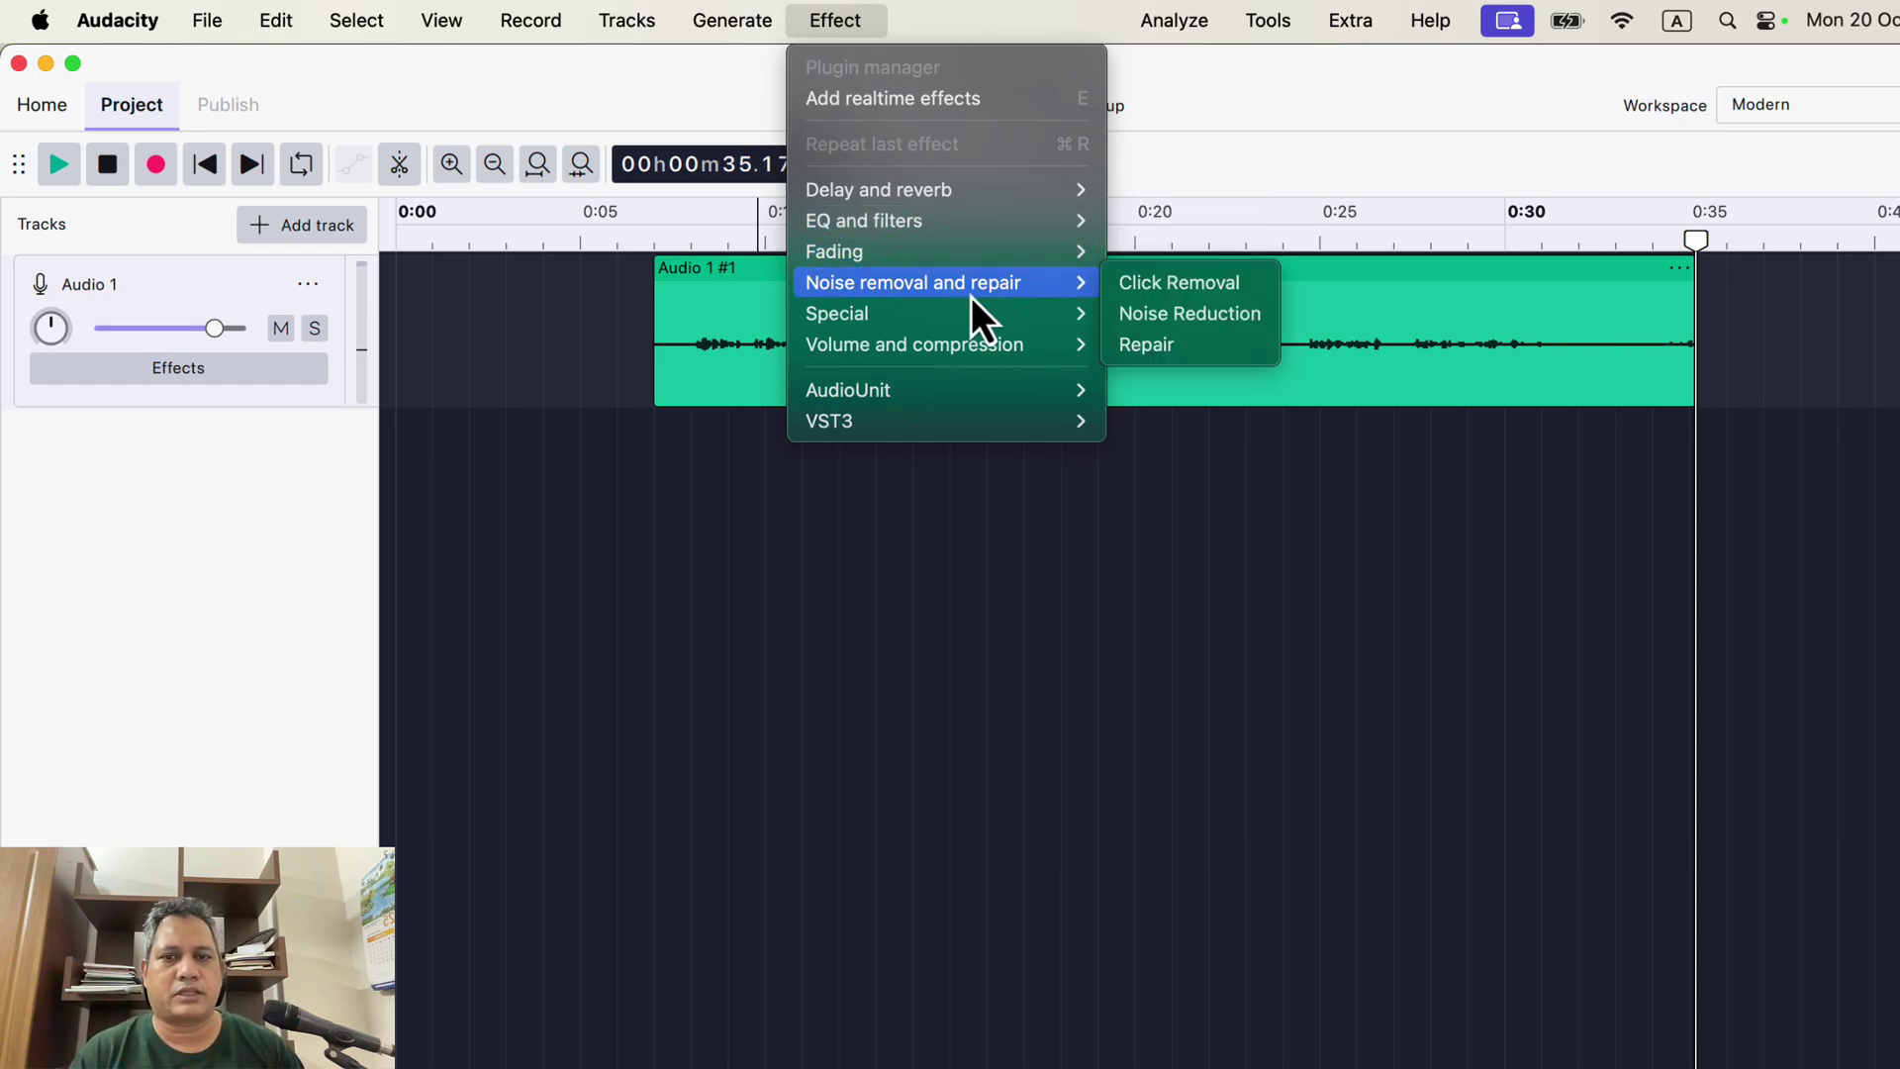
left_click(1170, 316)
left_click(1122, 772)
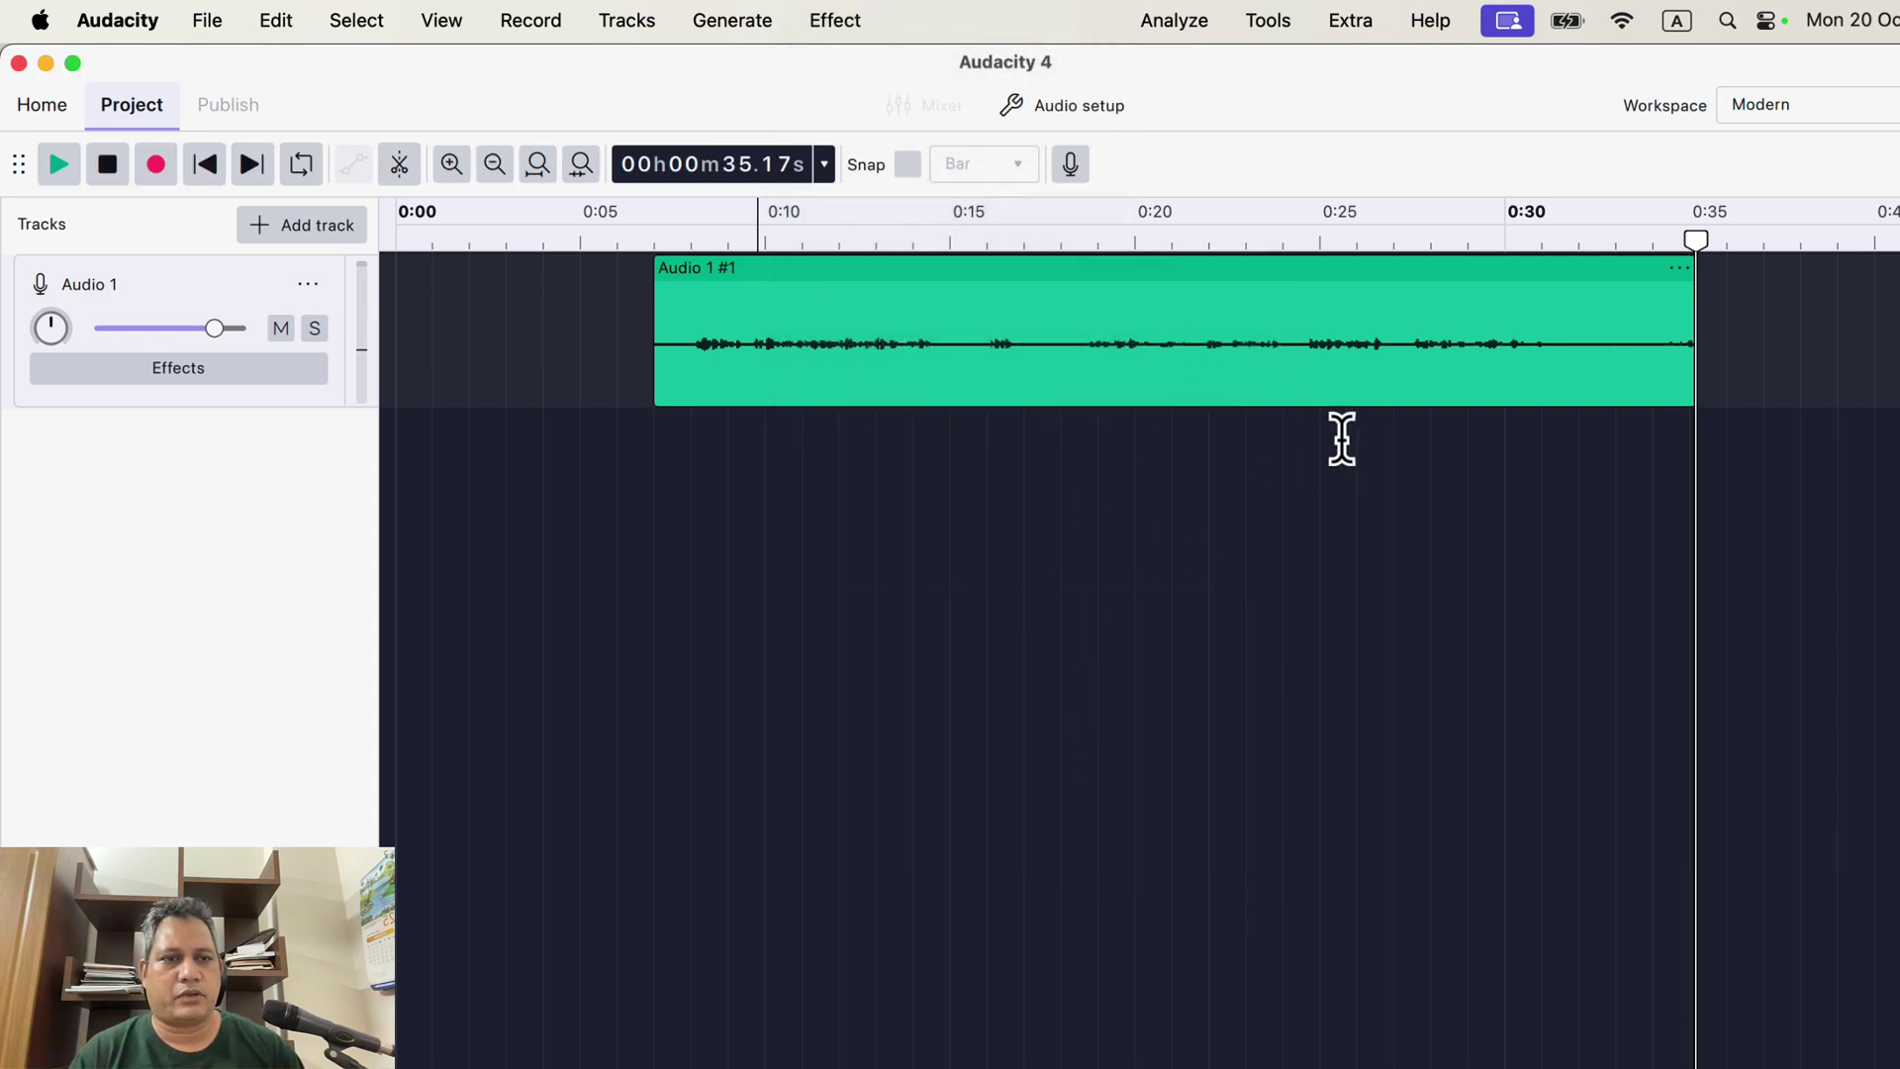
- Select about 0:31.5–0:33 of the clip and open Noise Reduction for it
left_click_drag(1562, 317, 1615, 327)
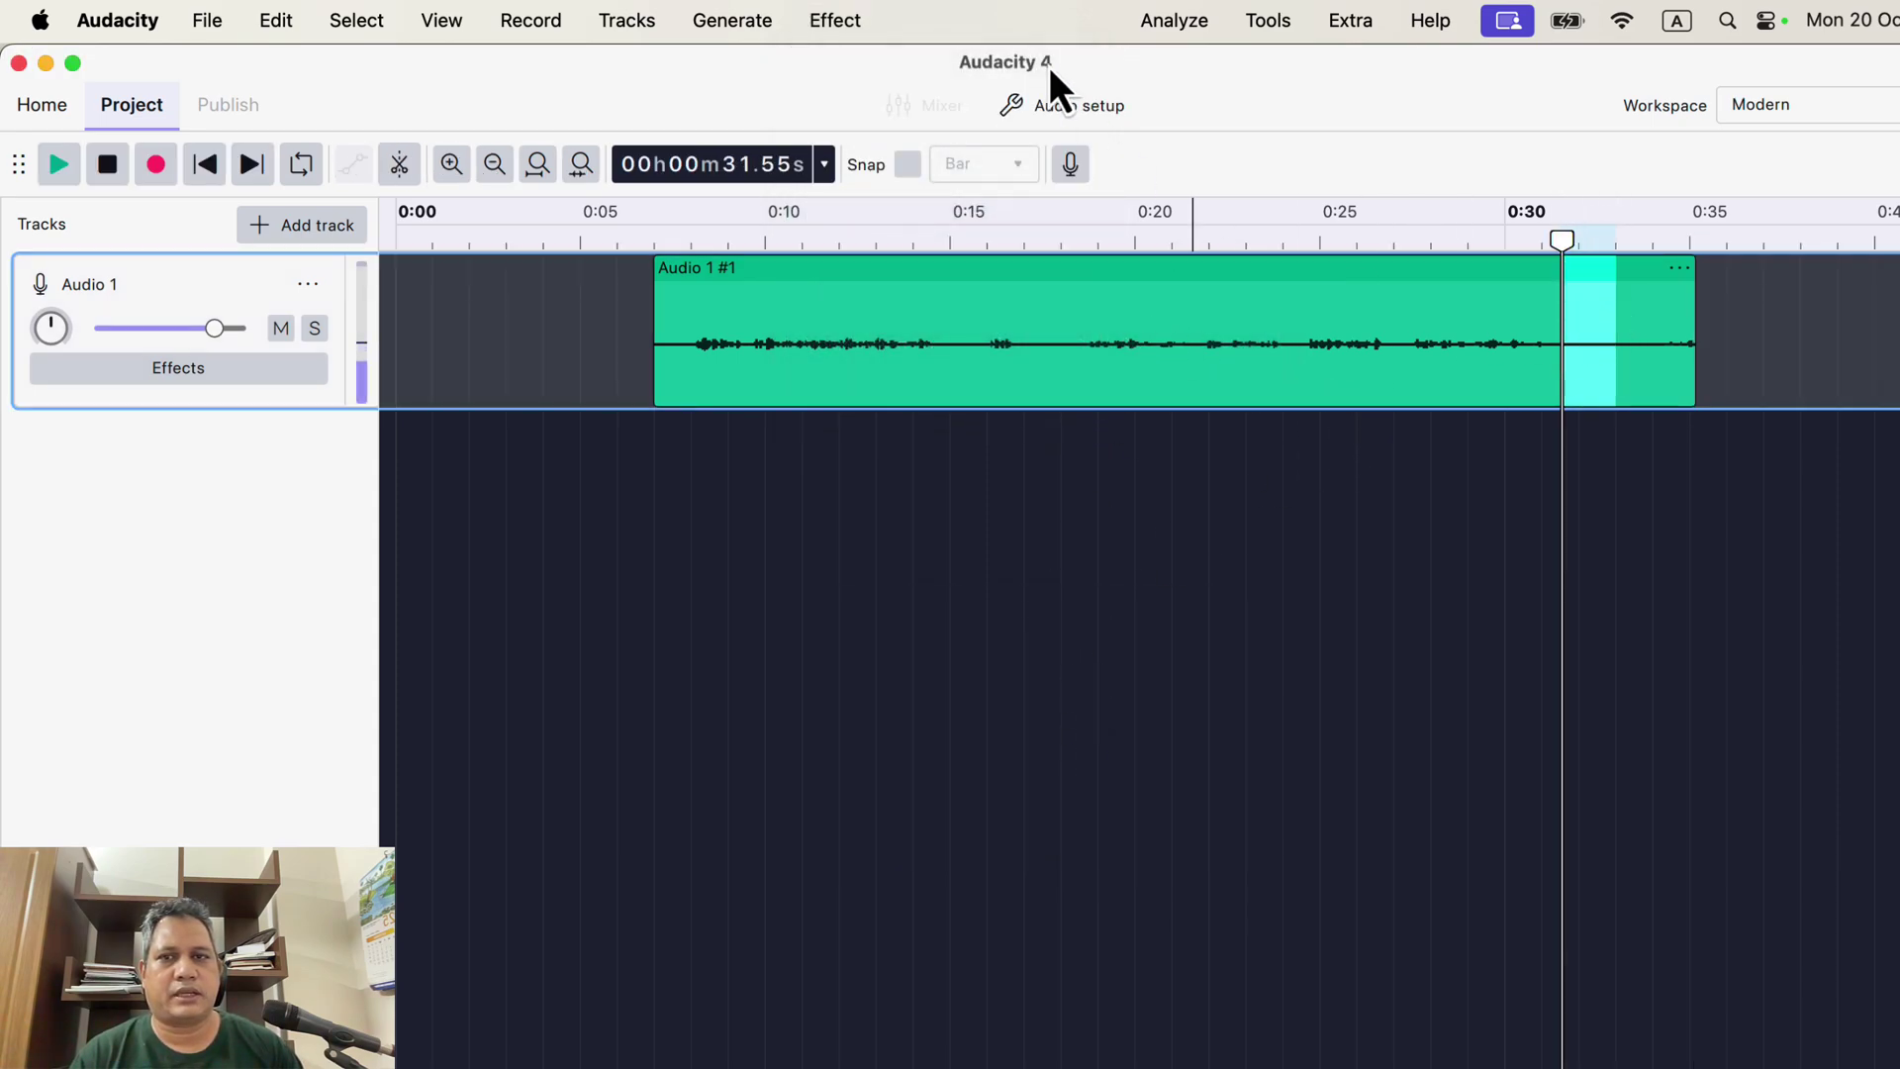
left_click(833, 21)
mouse_move(881, 283)
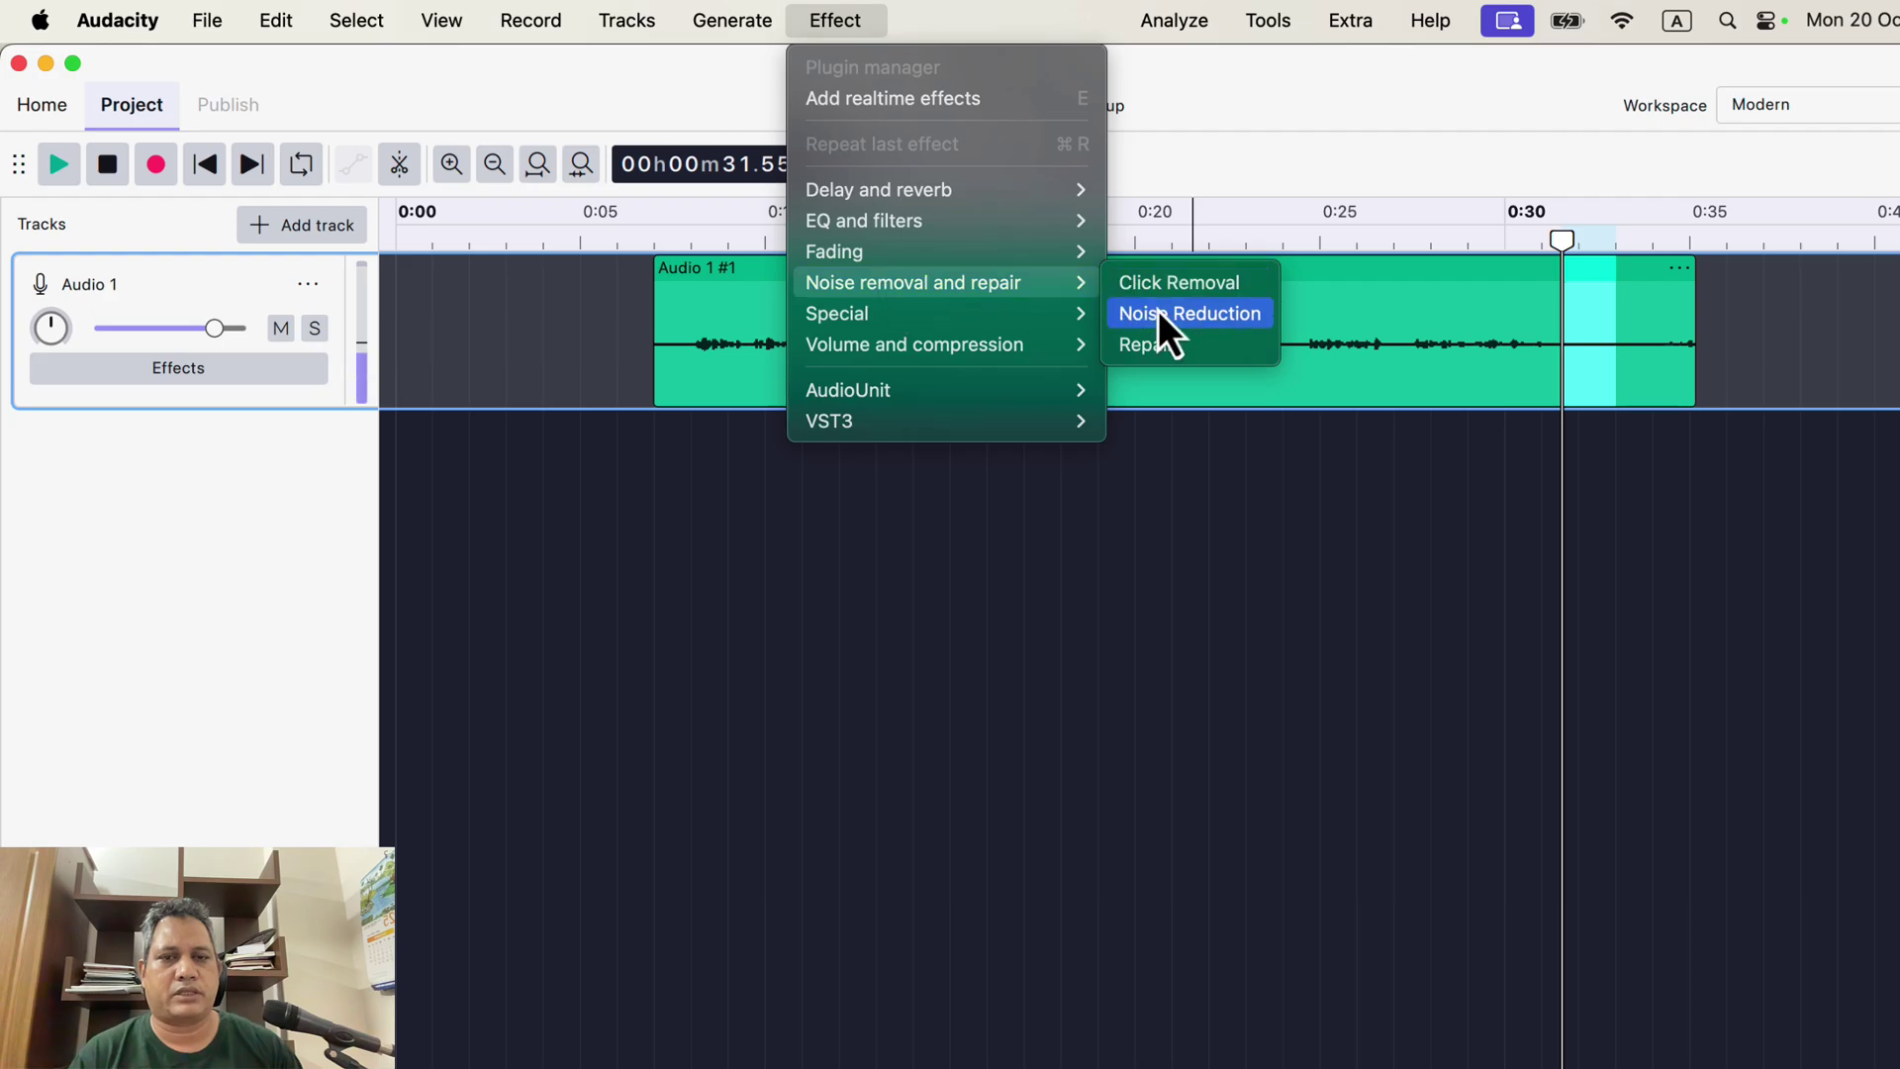
left_click(1184, 319)
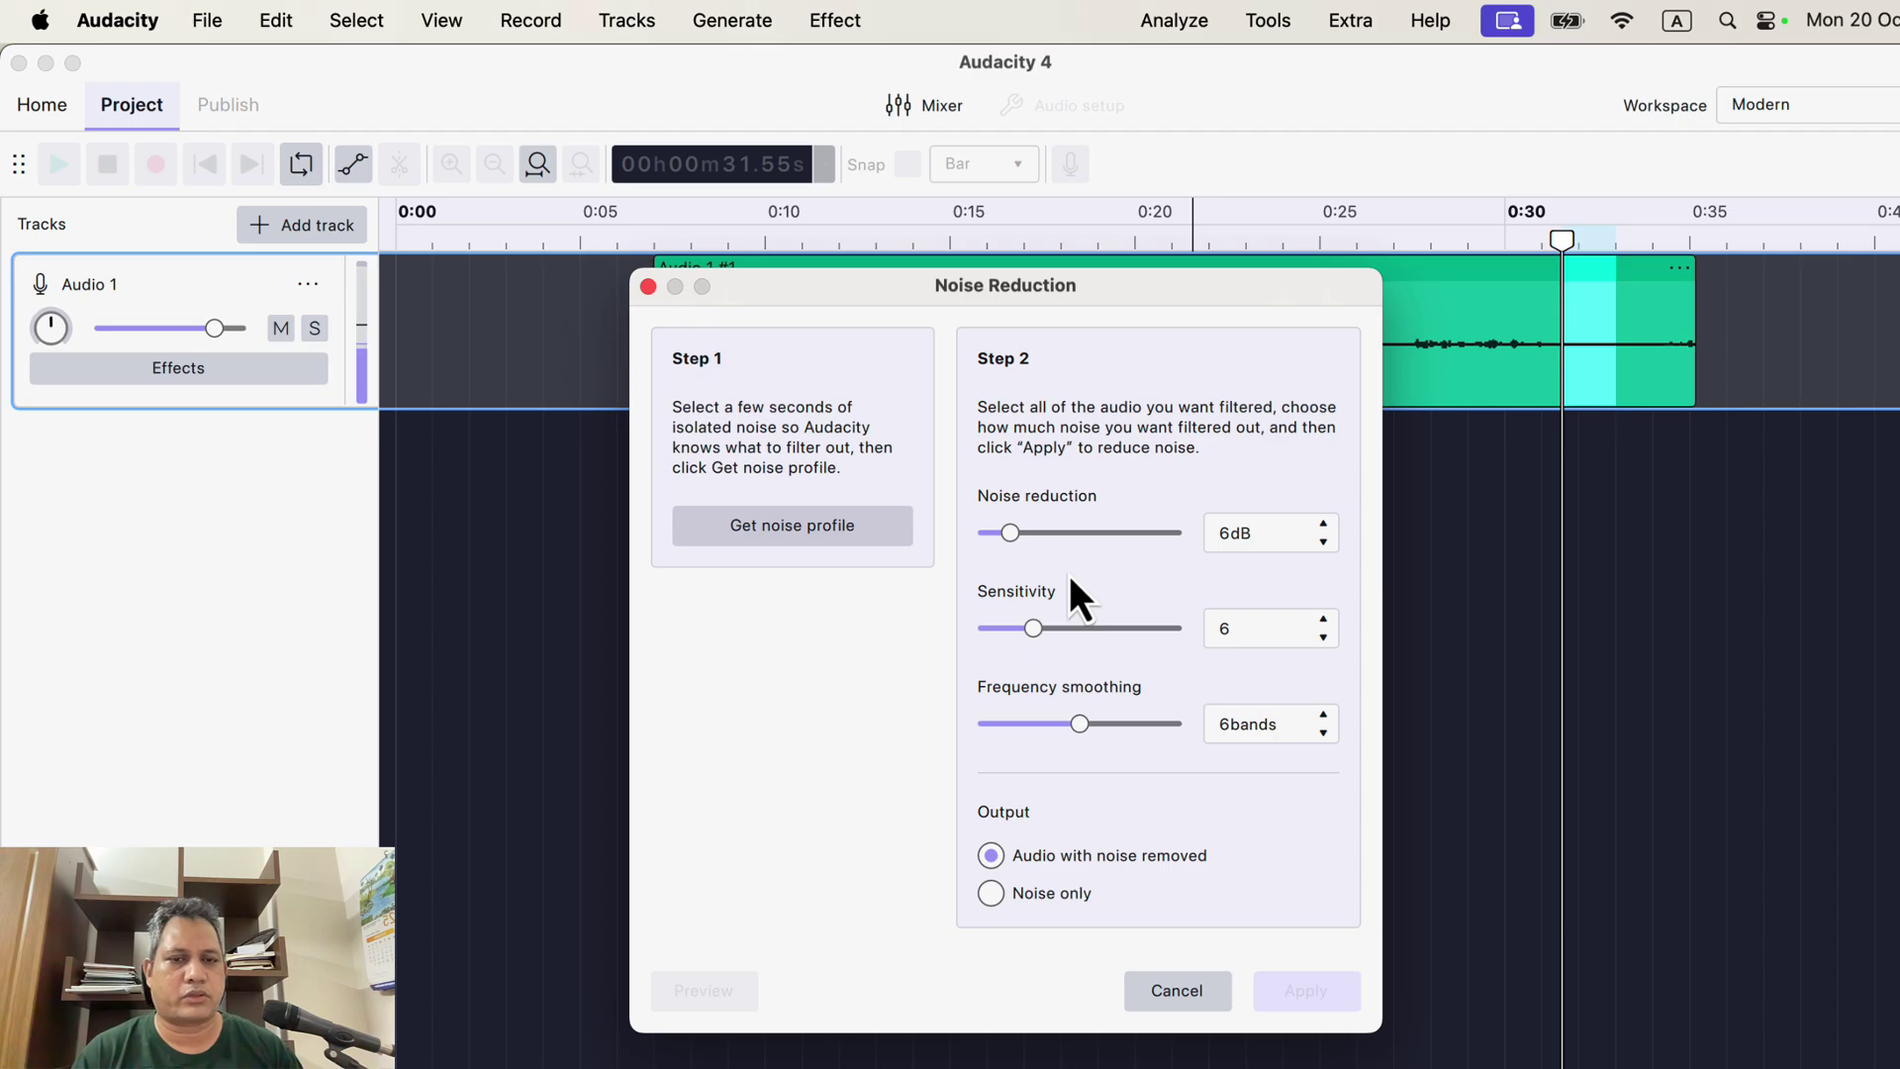
- Close Noise Reduction unapplied, open Compressor on the whole Audio 1 #1 clip, and browse its presets
left_click(1176, 989)
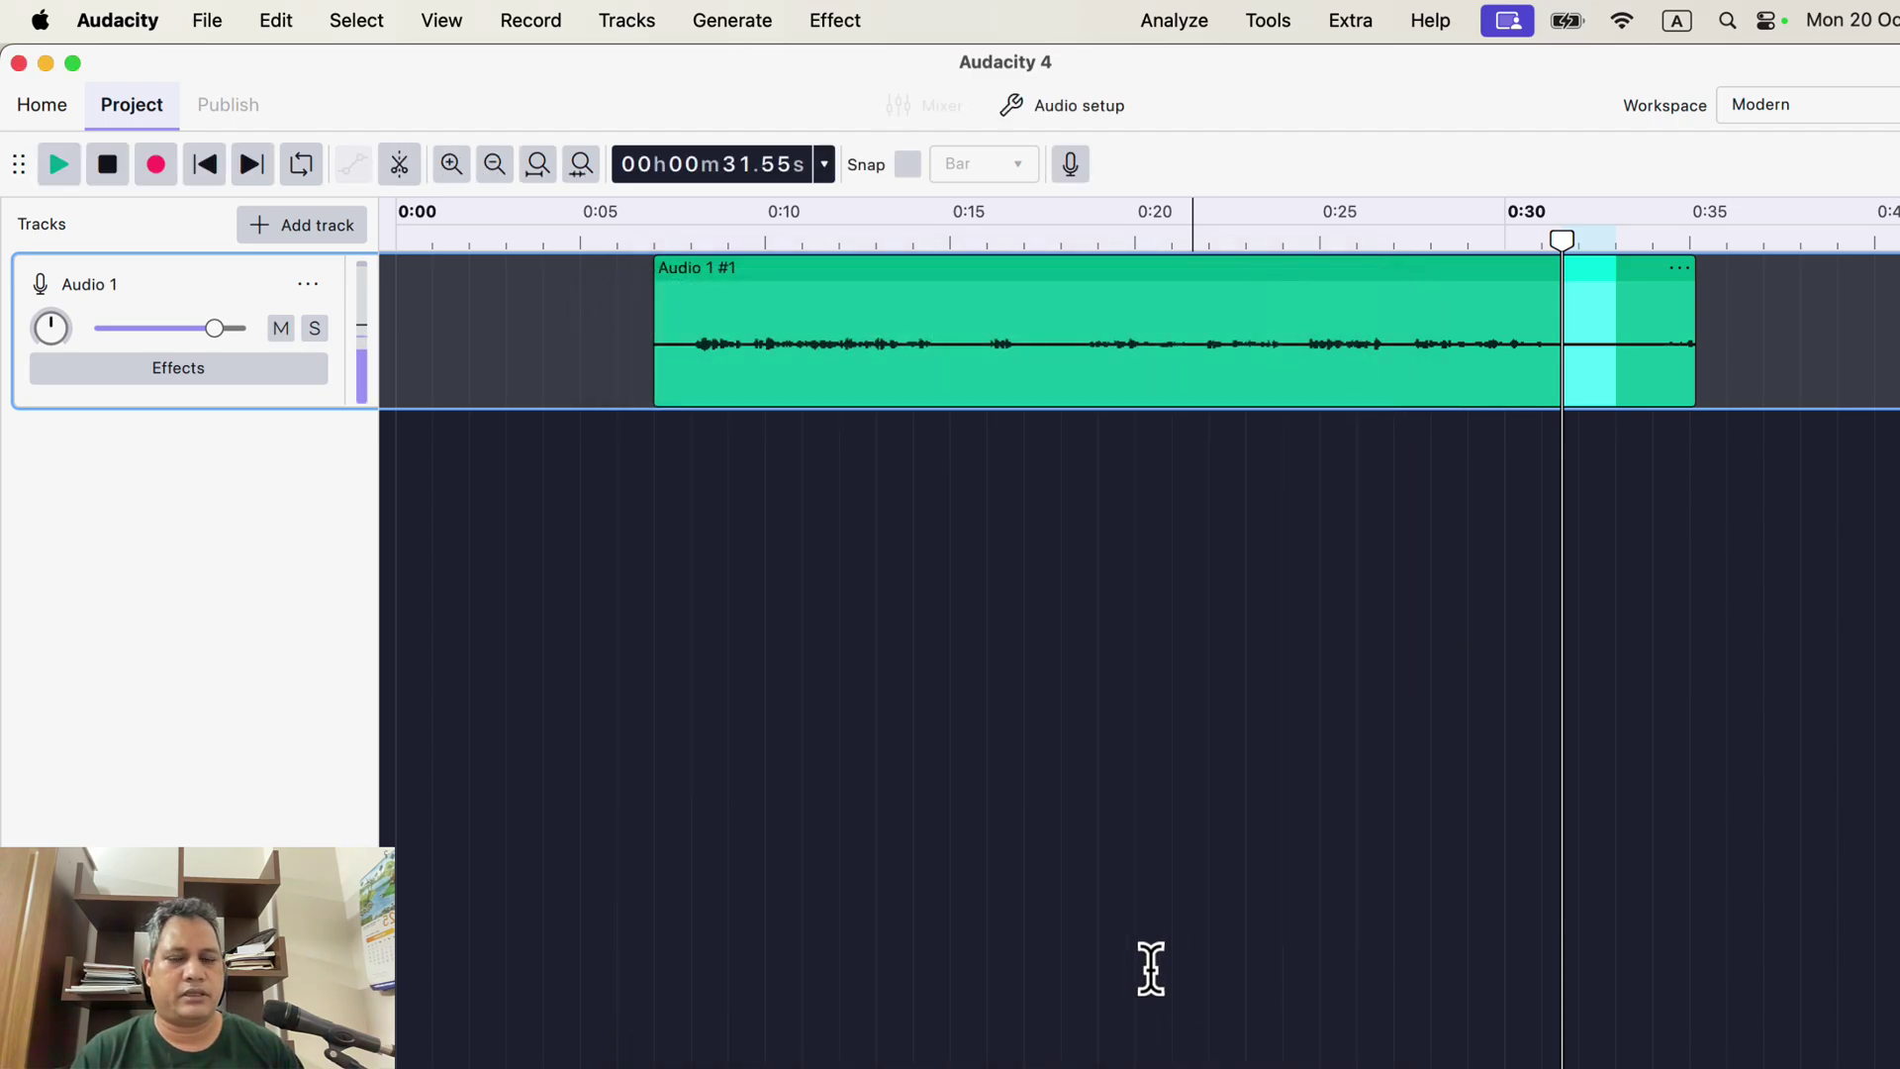
double_click(904, 388)
left_click(821, 20)
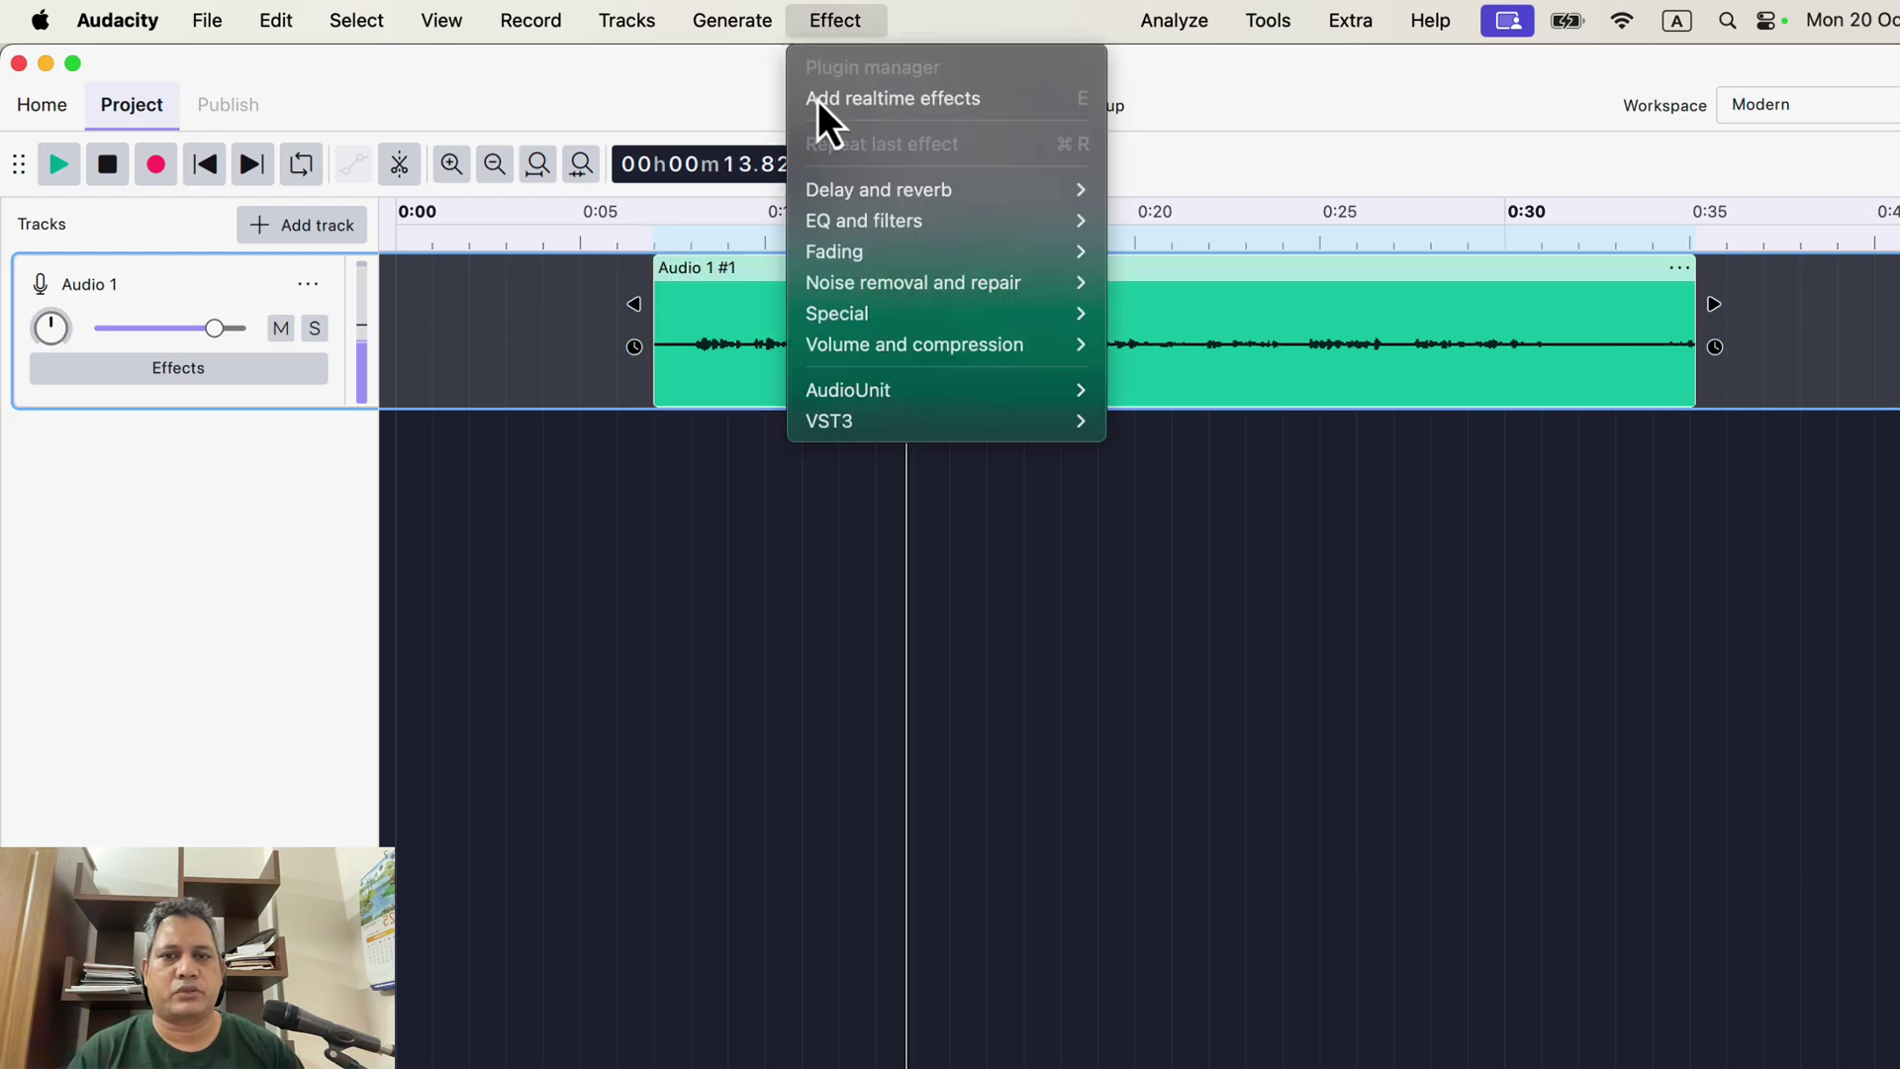
mouse_move(911, 360)
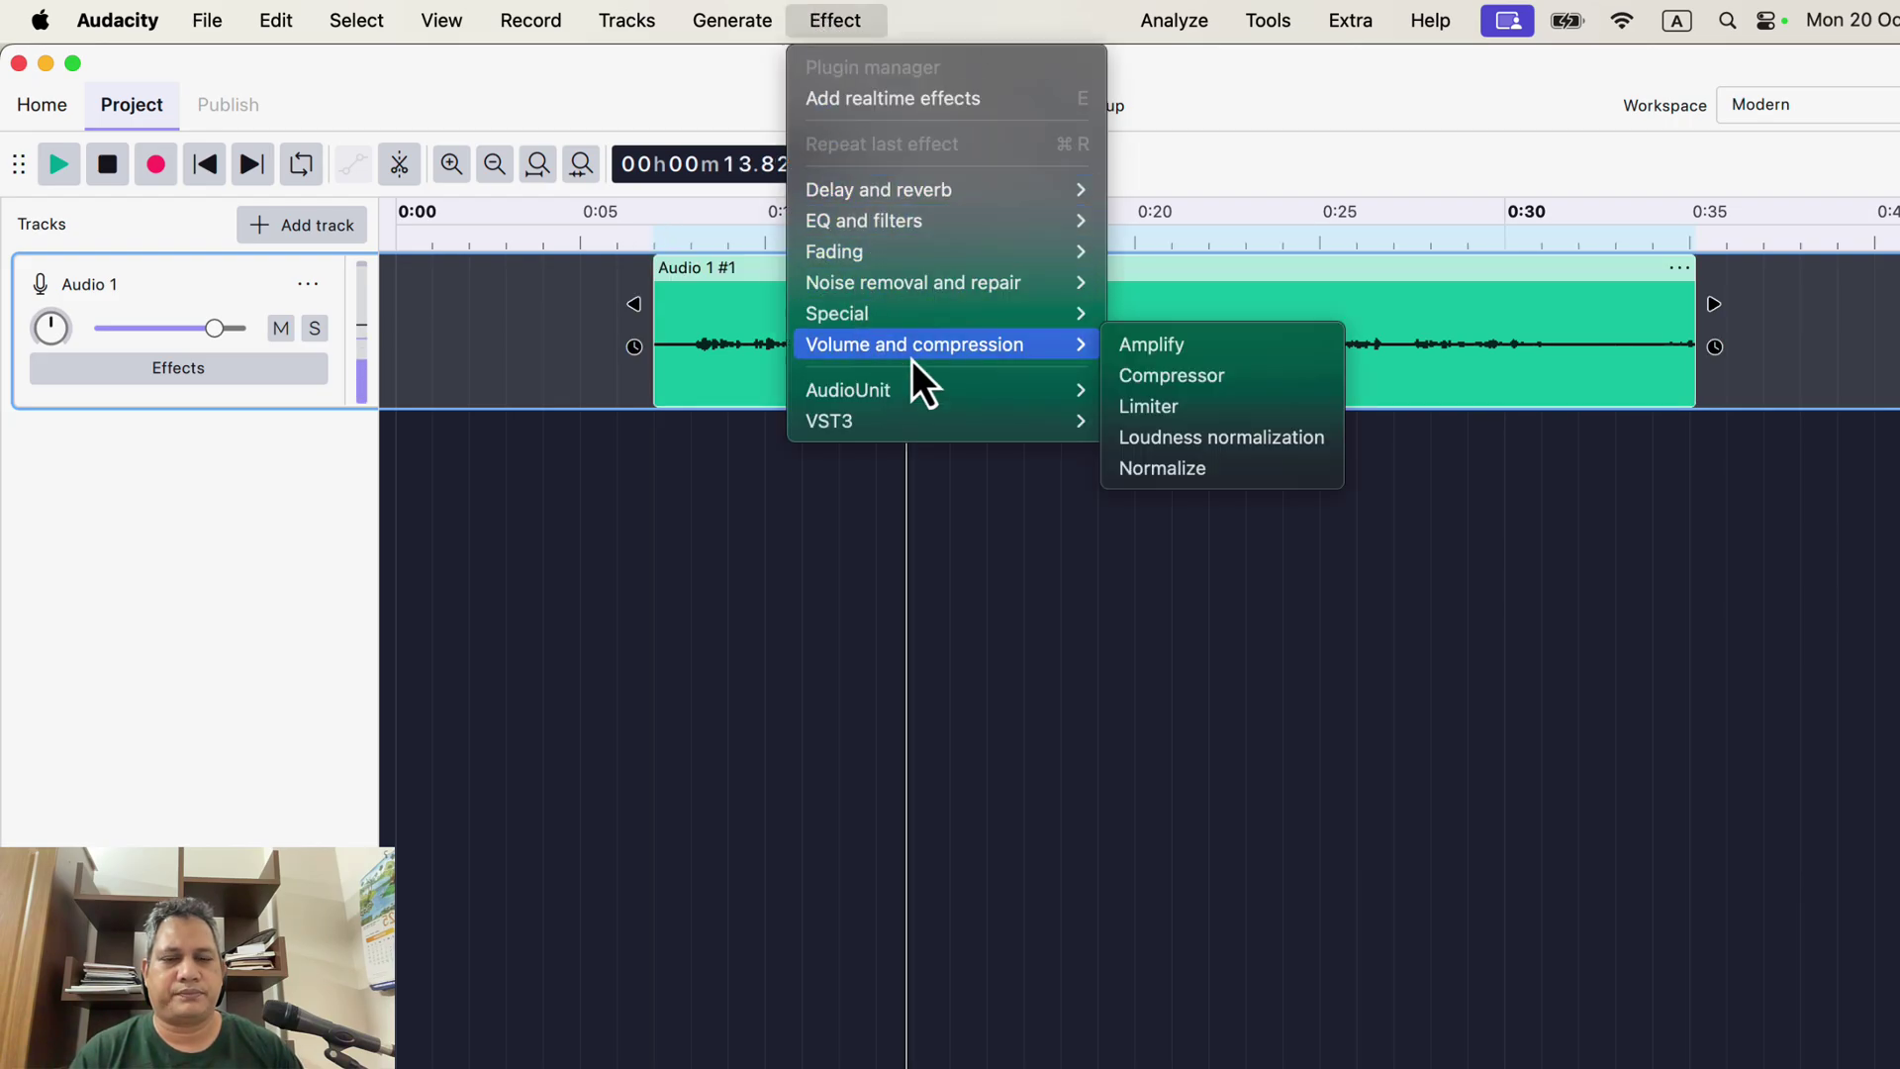
left_click(1212, 378)
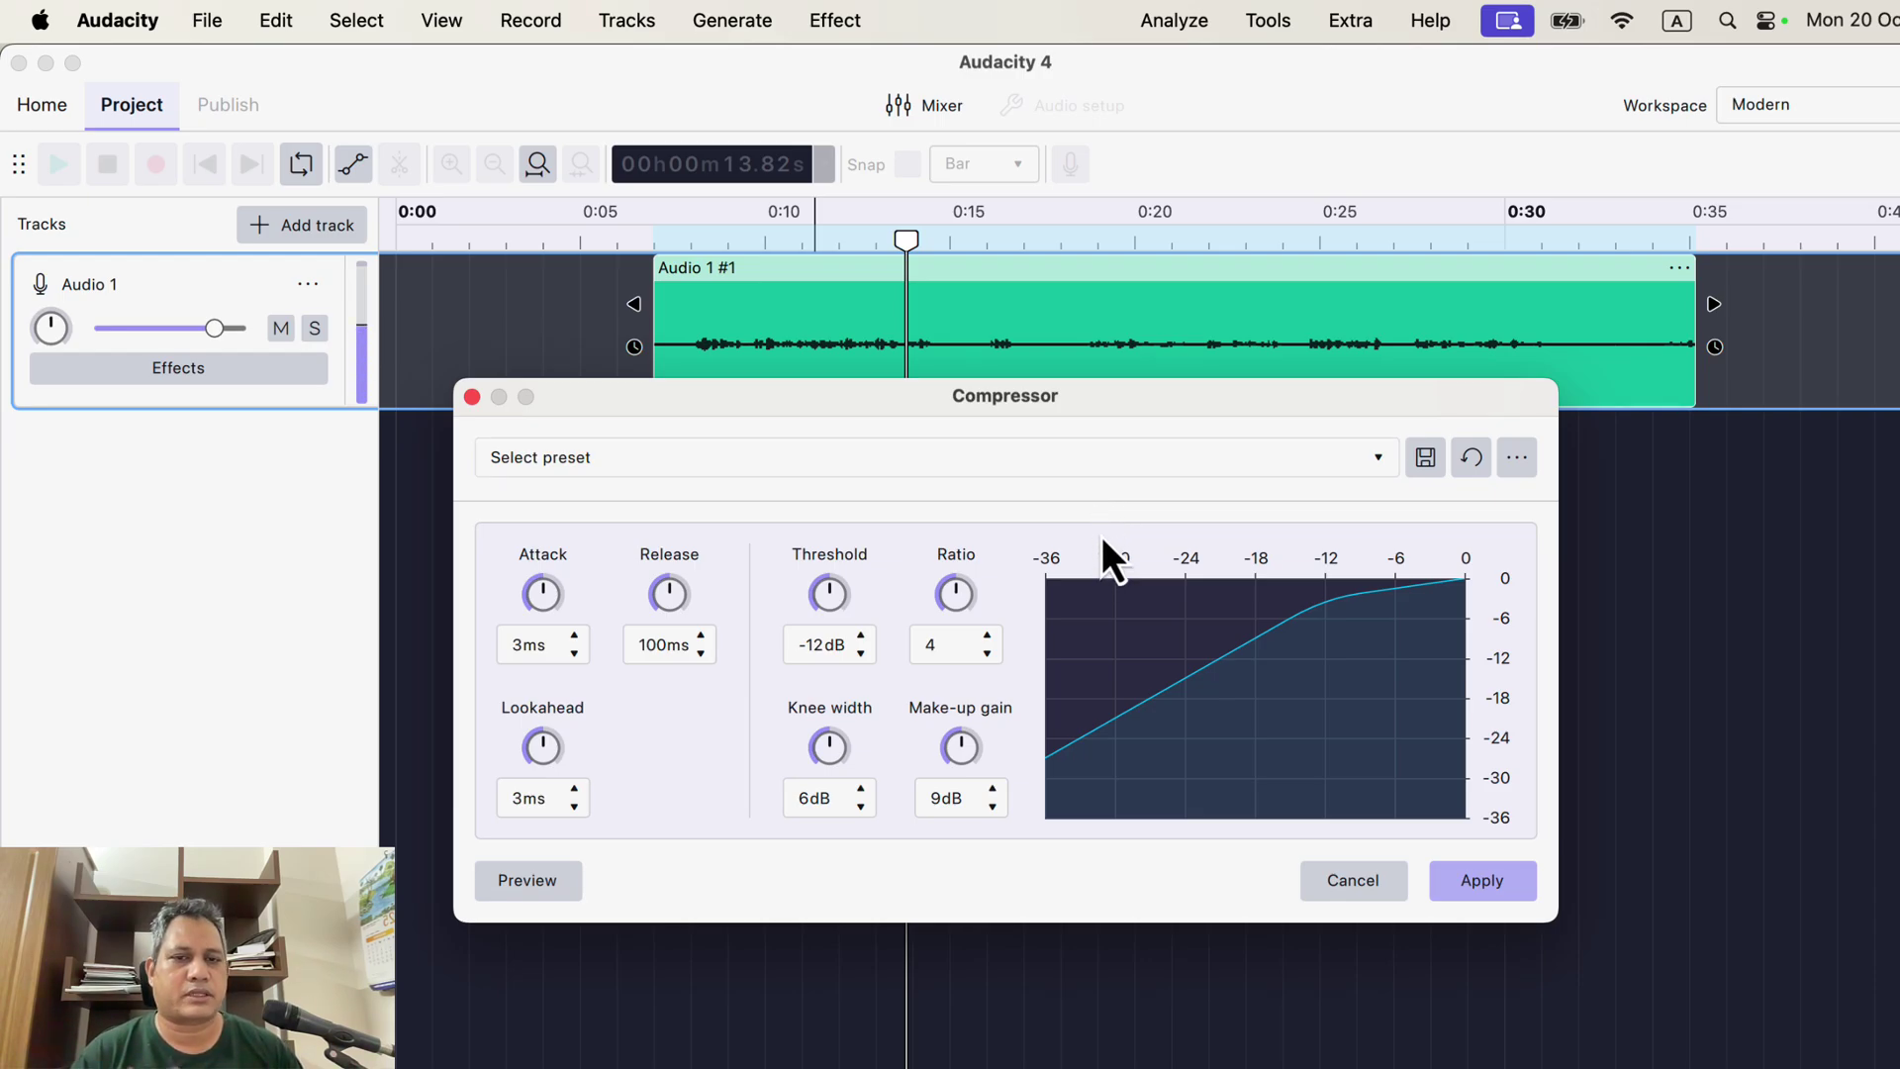
left_click(1091, 460)
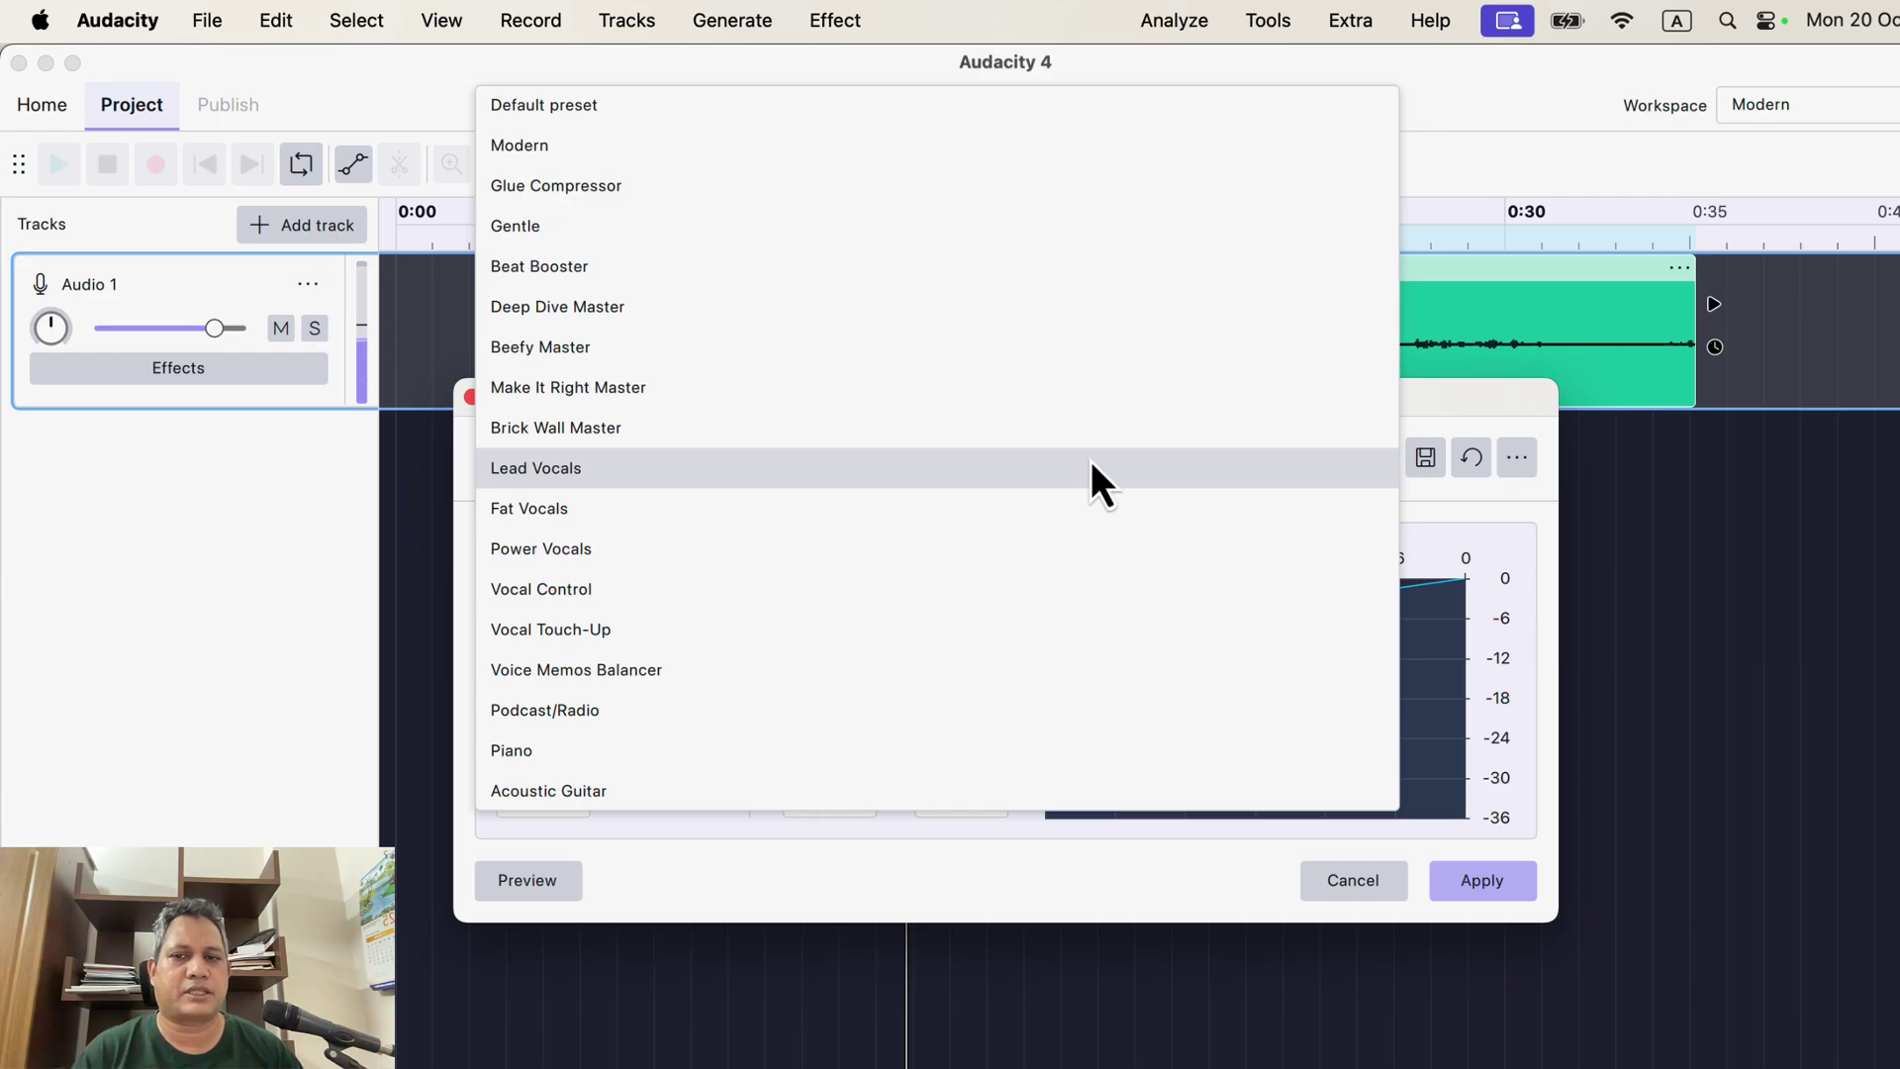
left_click(1427, 412)
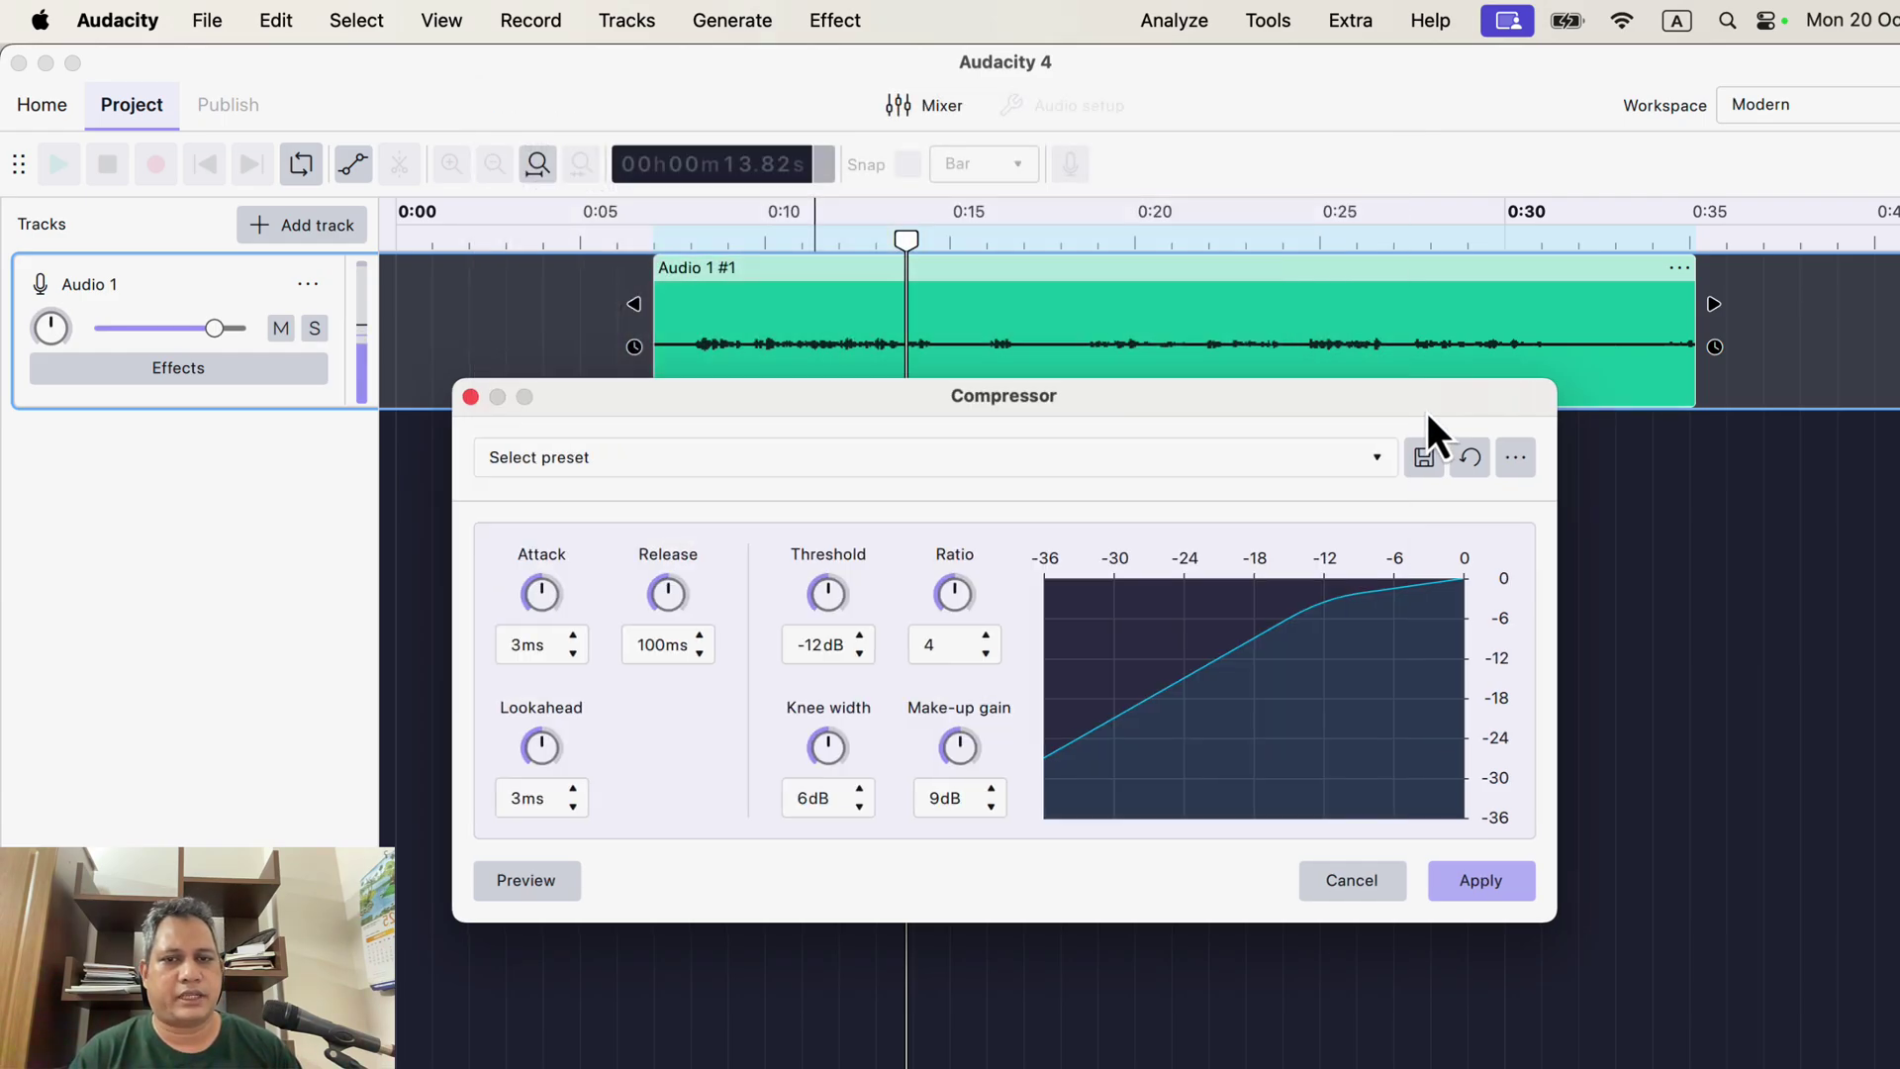
left_click(472, 397)
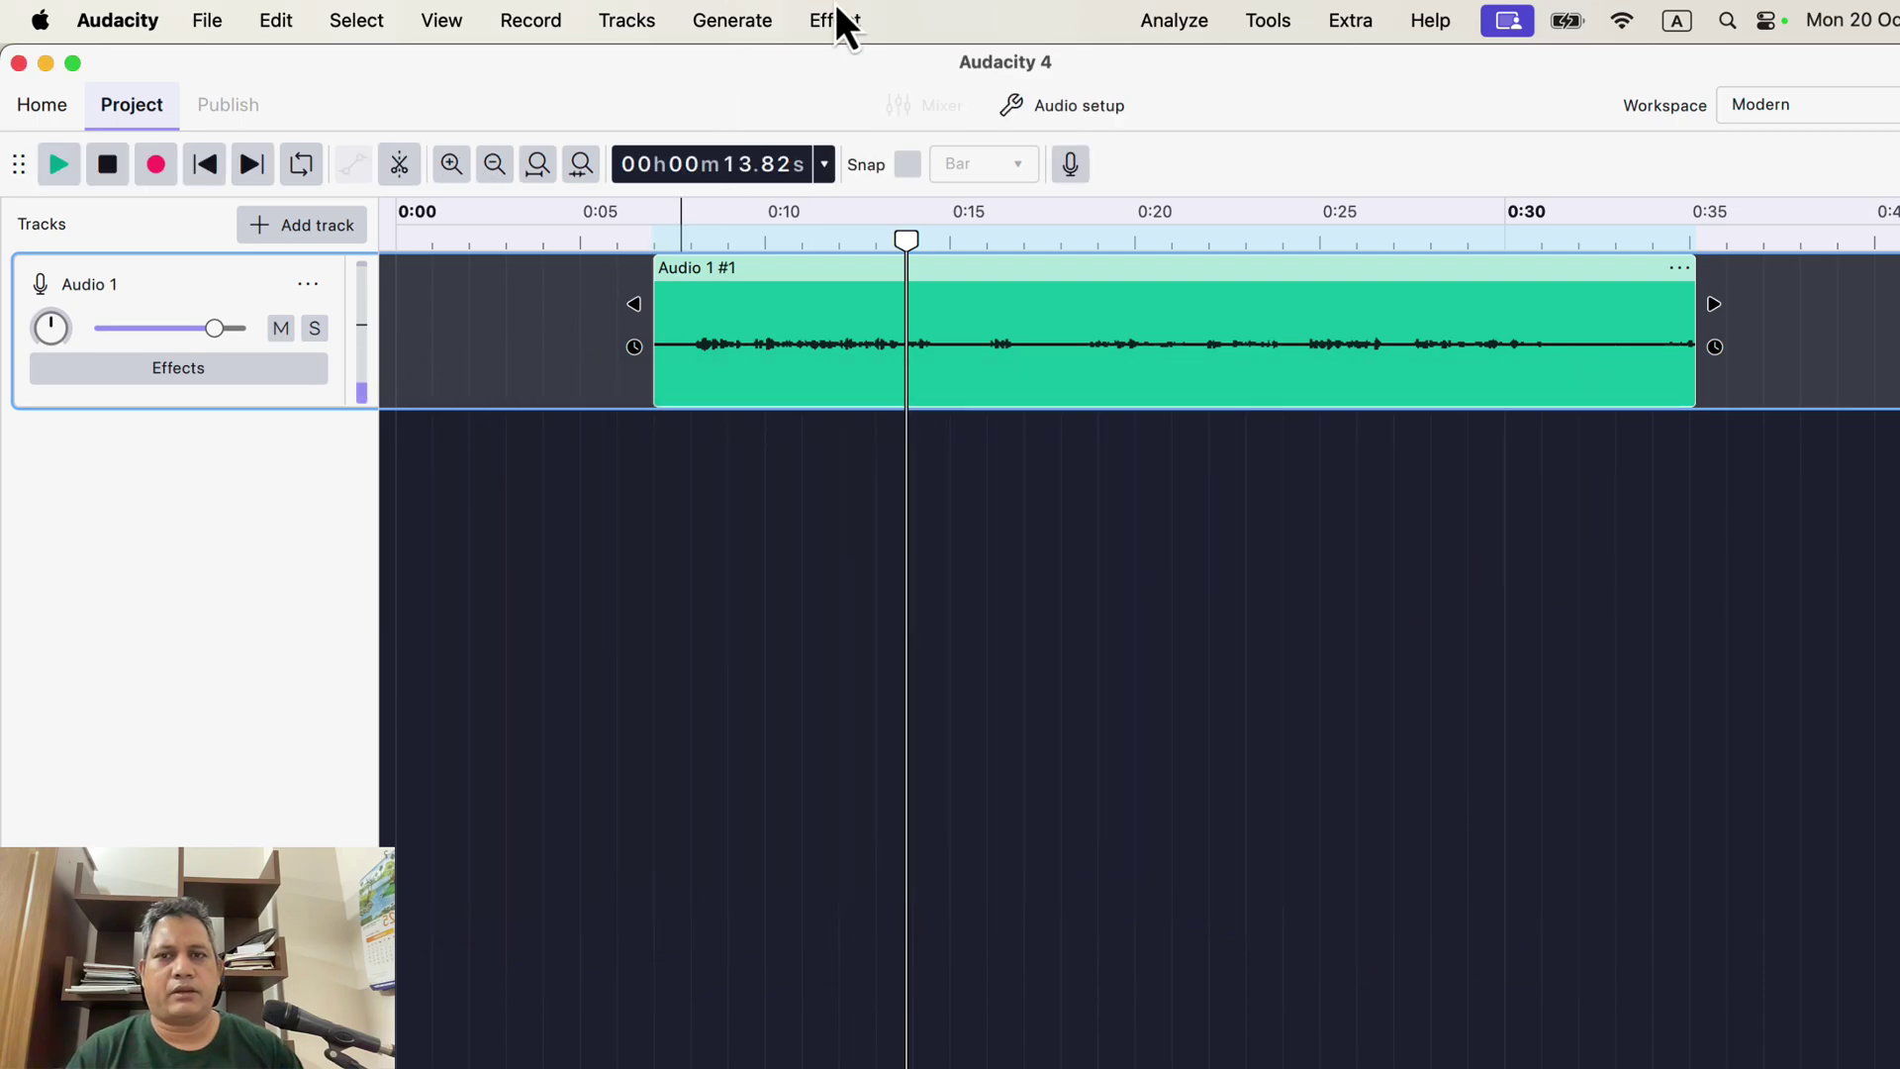
left_click(837, 11)
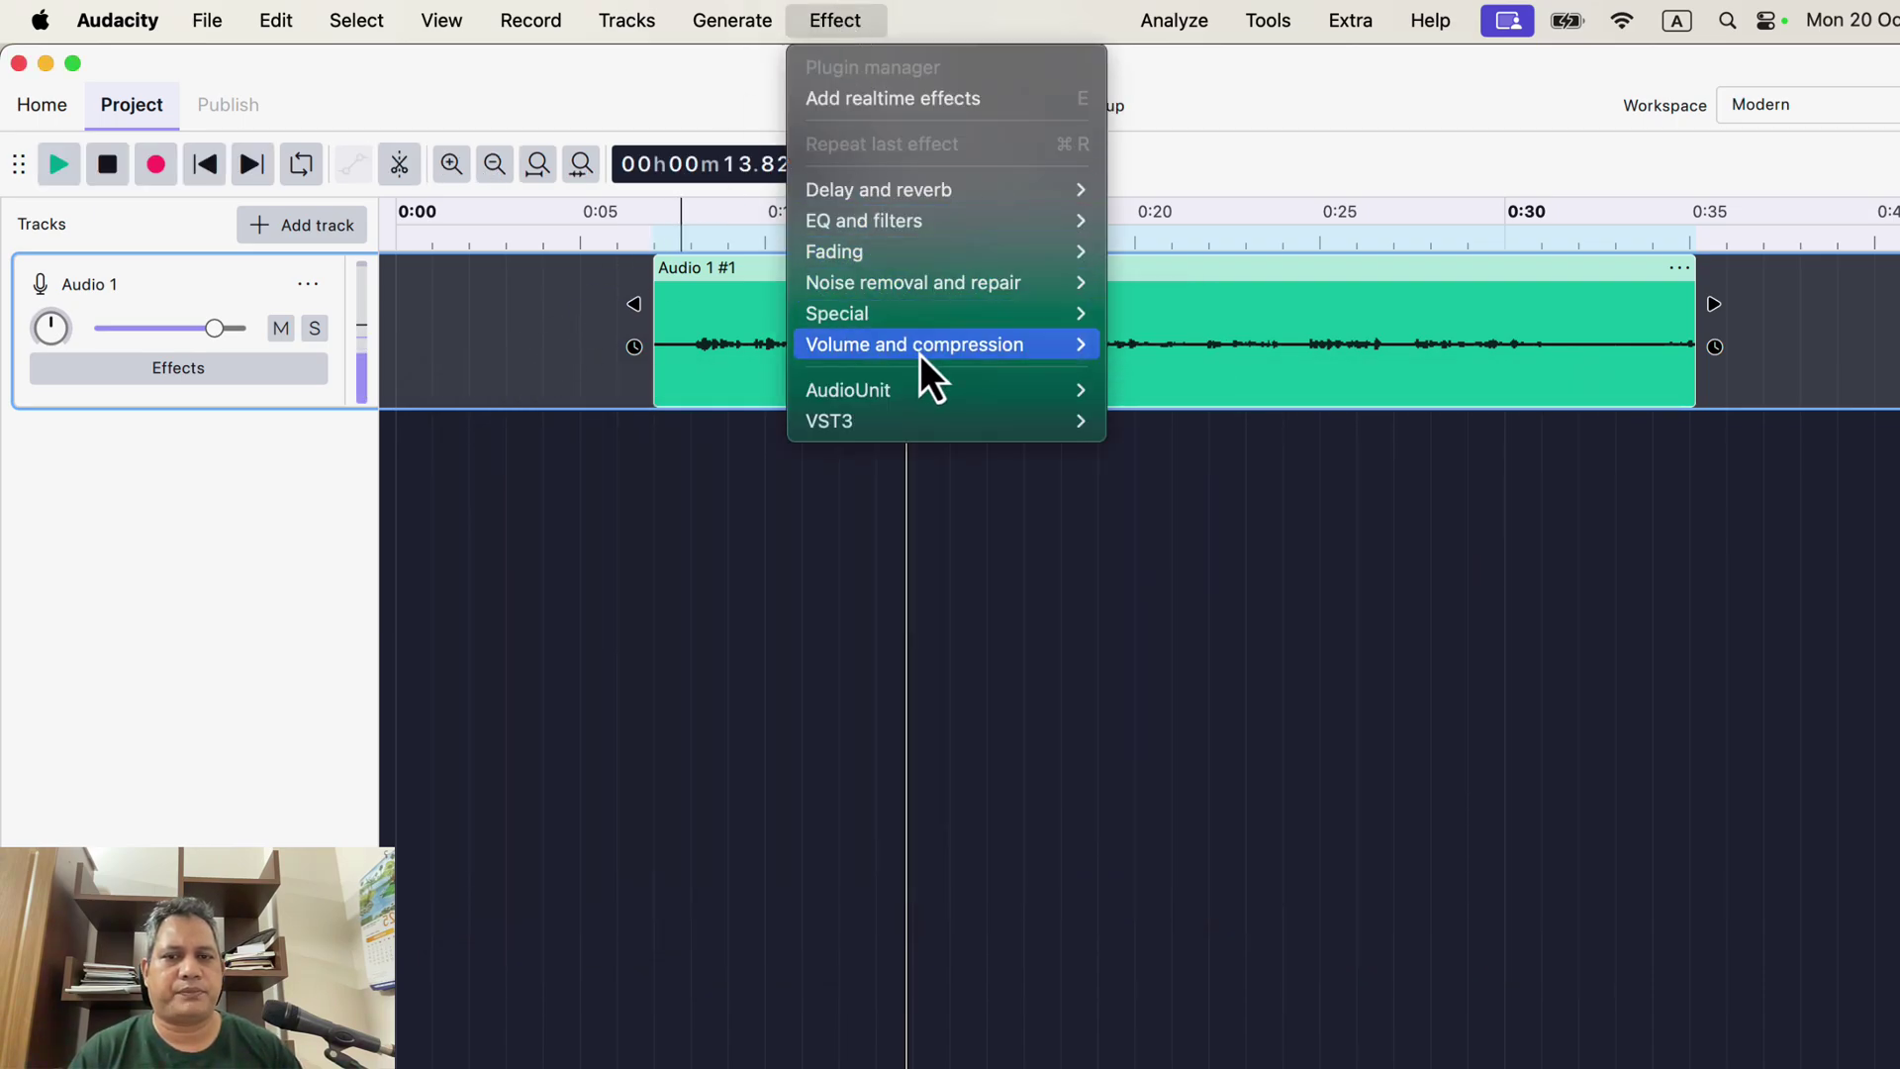
mouse_move(918, 355)
left_click(1191, 466)
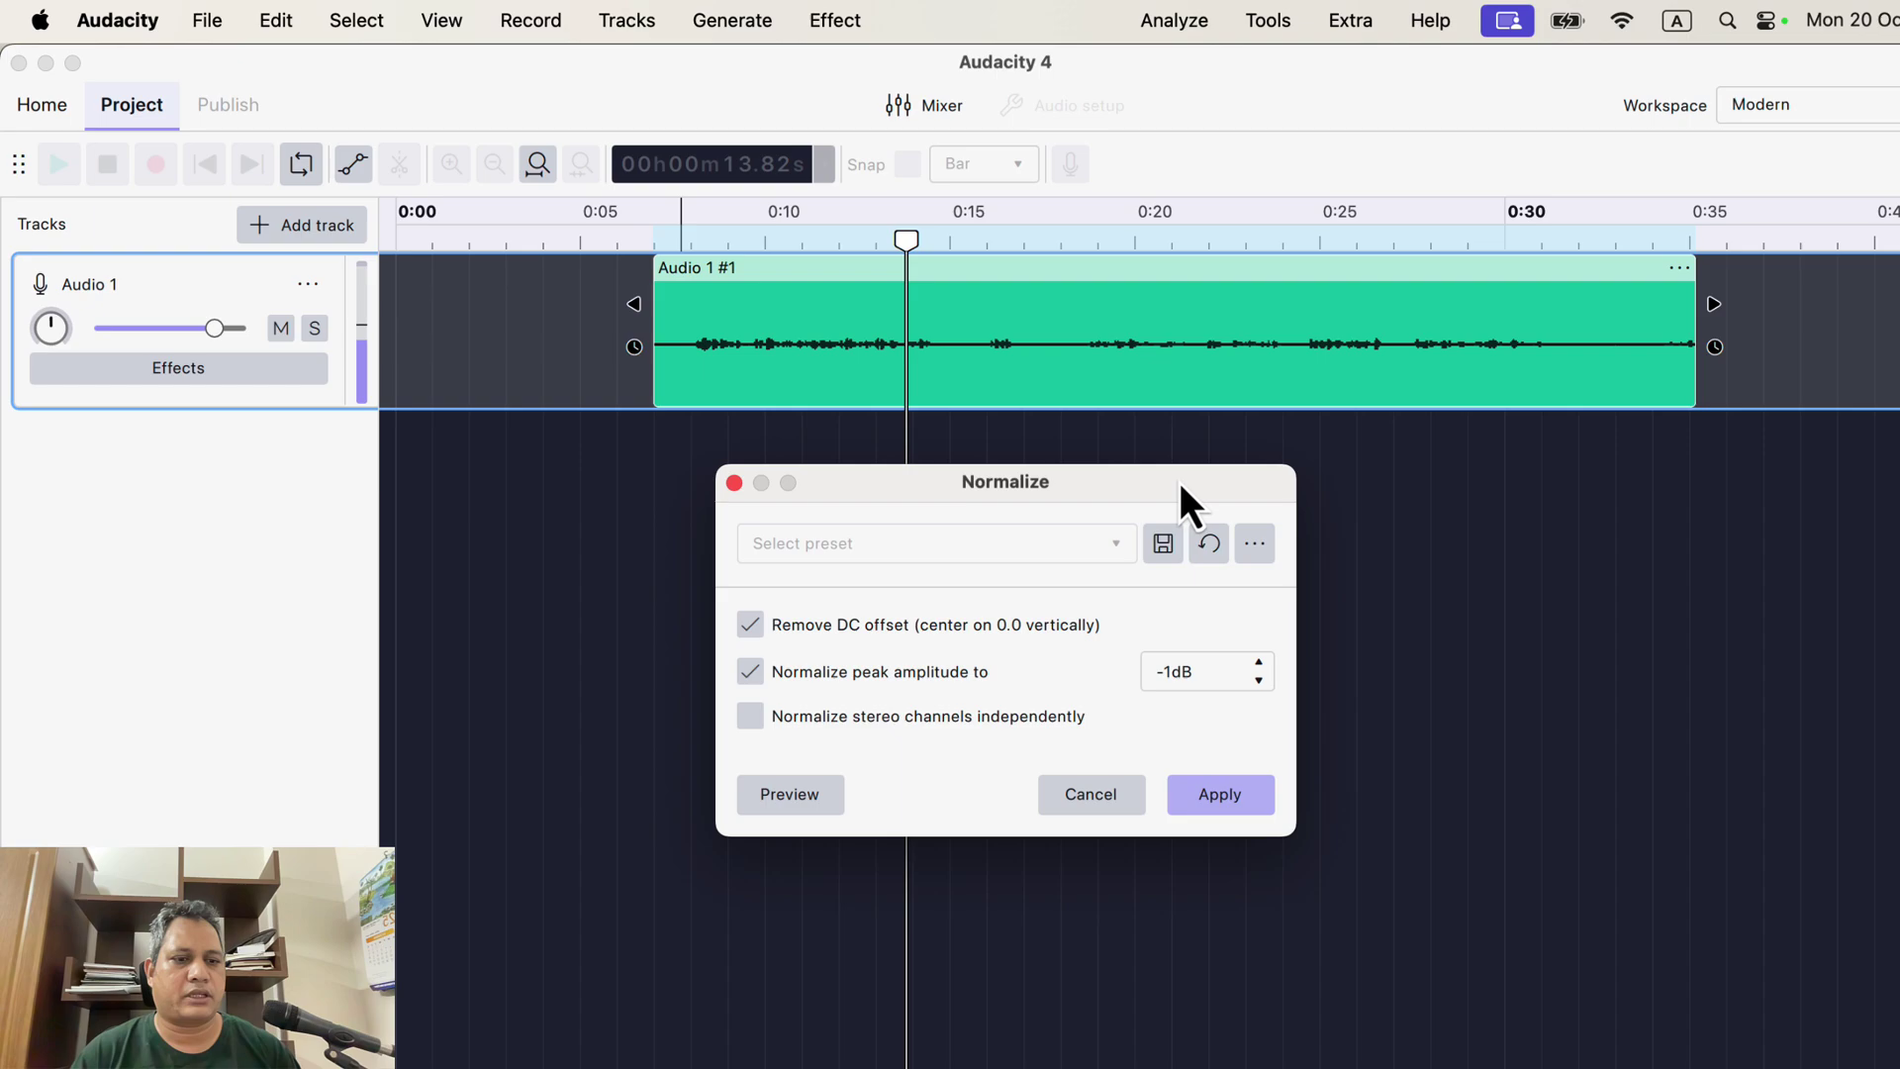
left_click(734, 483)
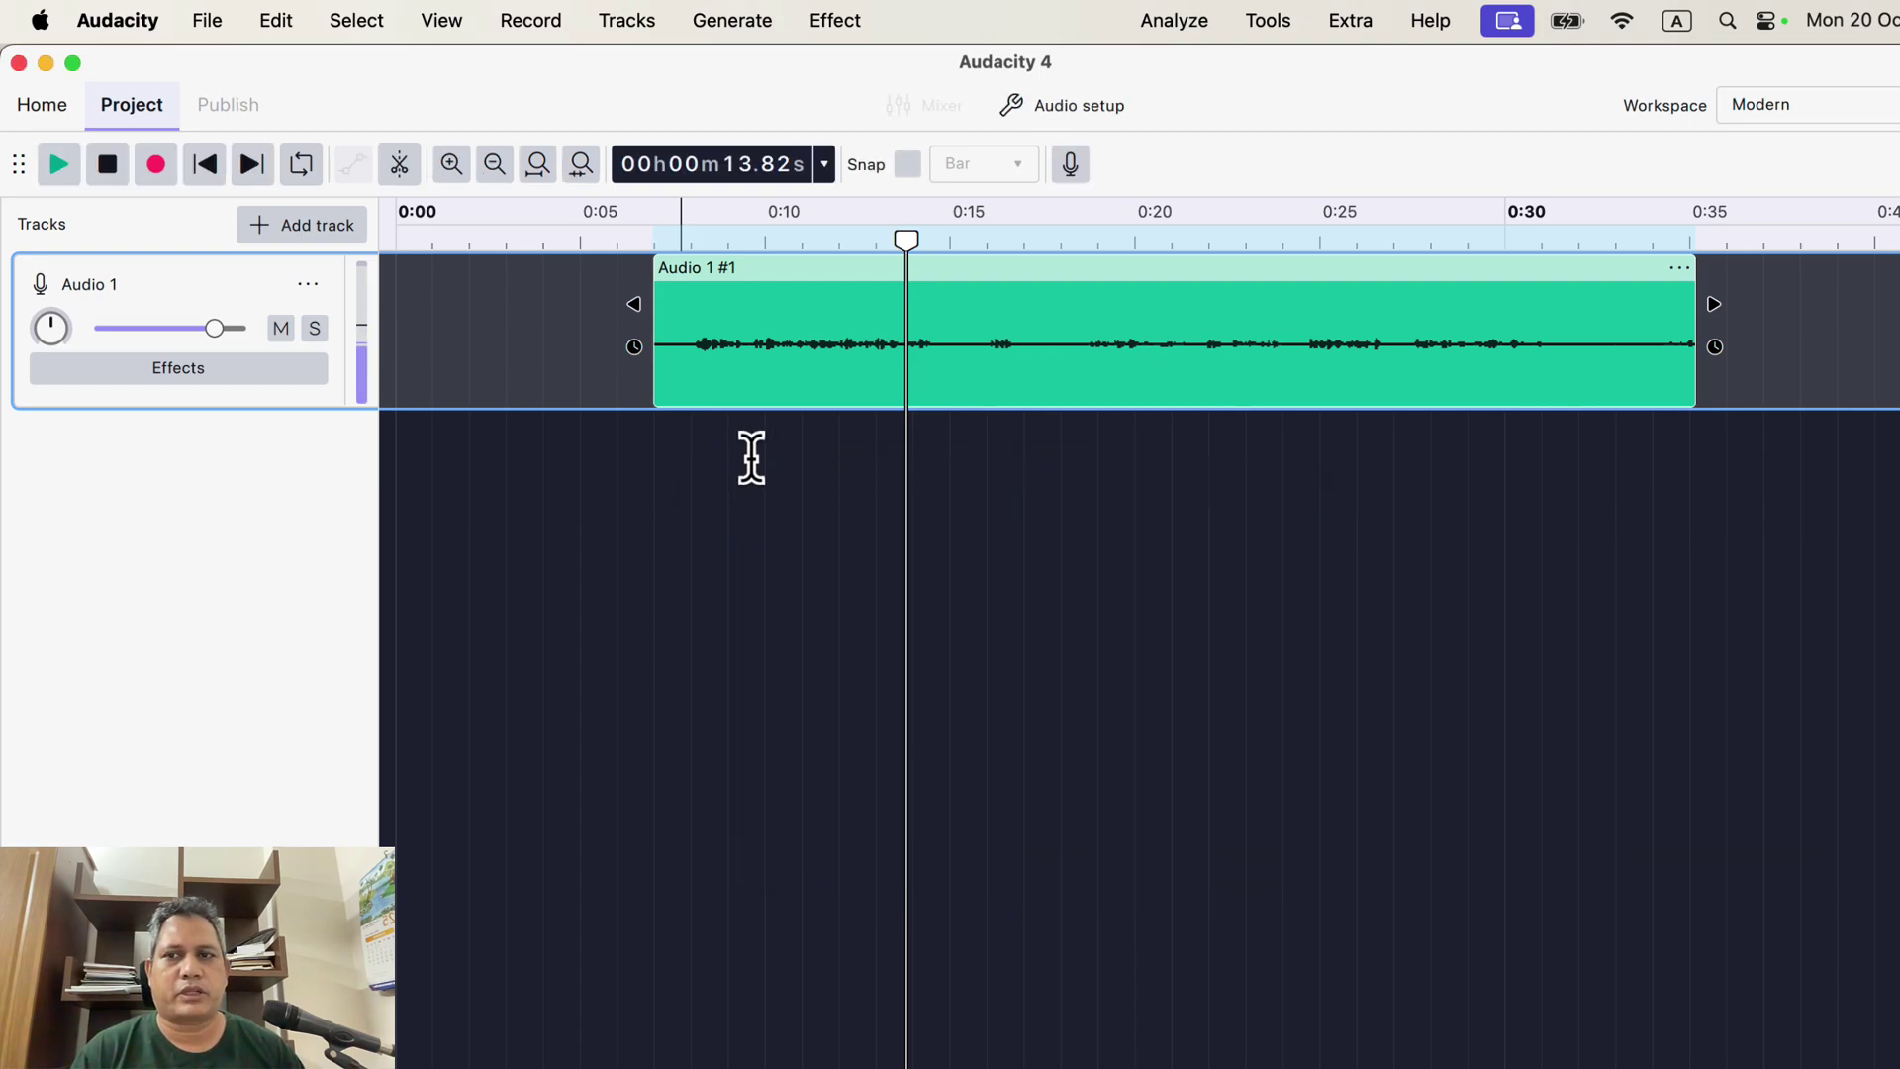
left_click(206, 21)
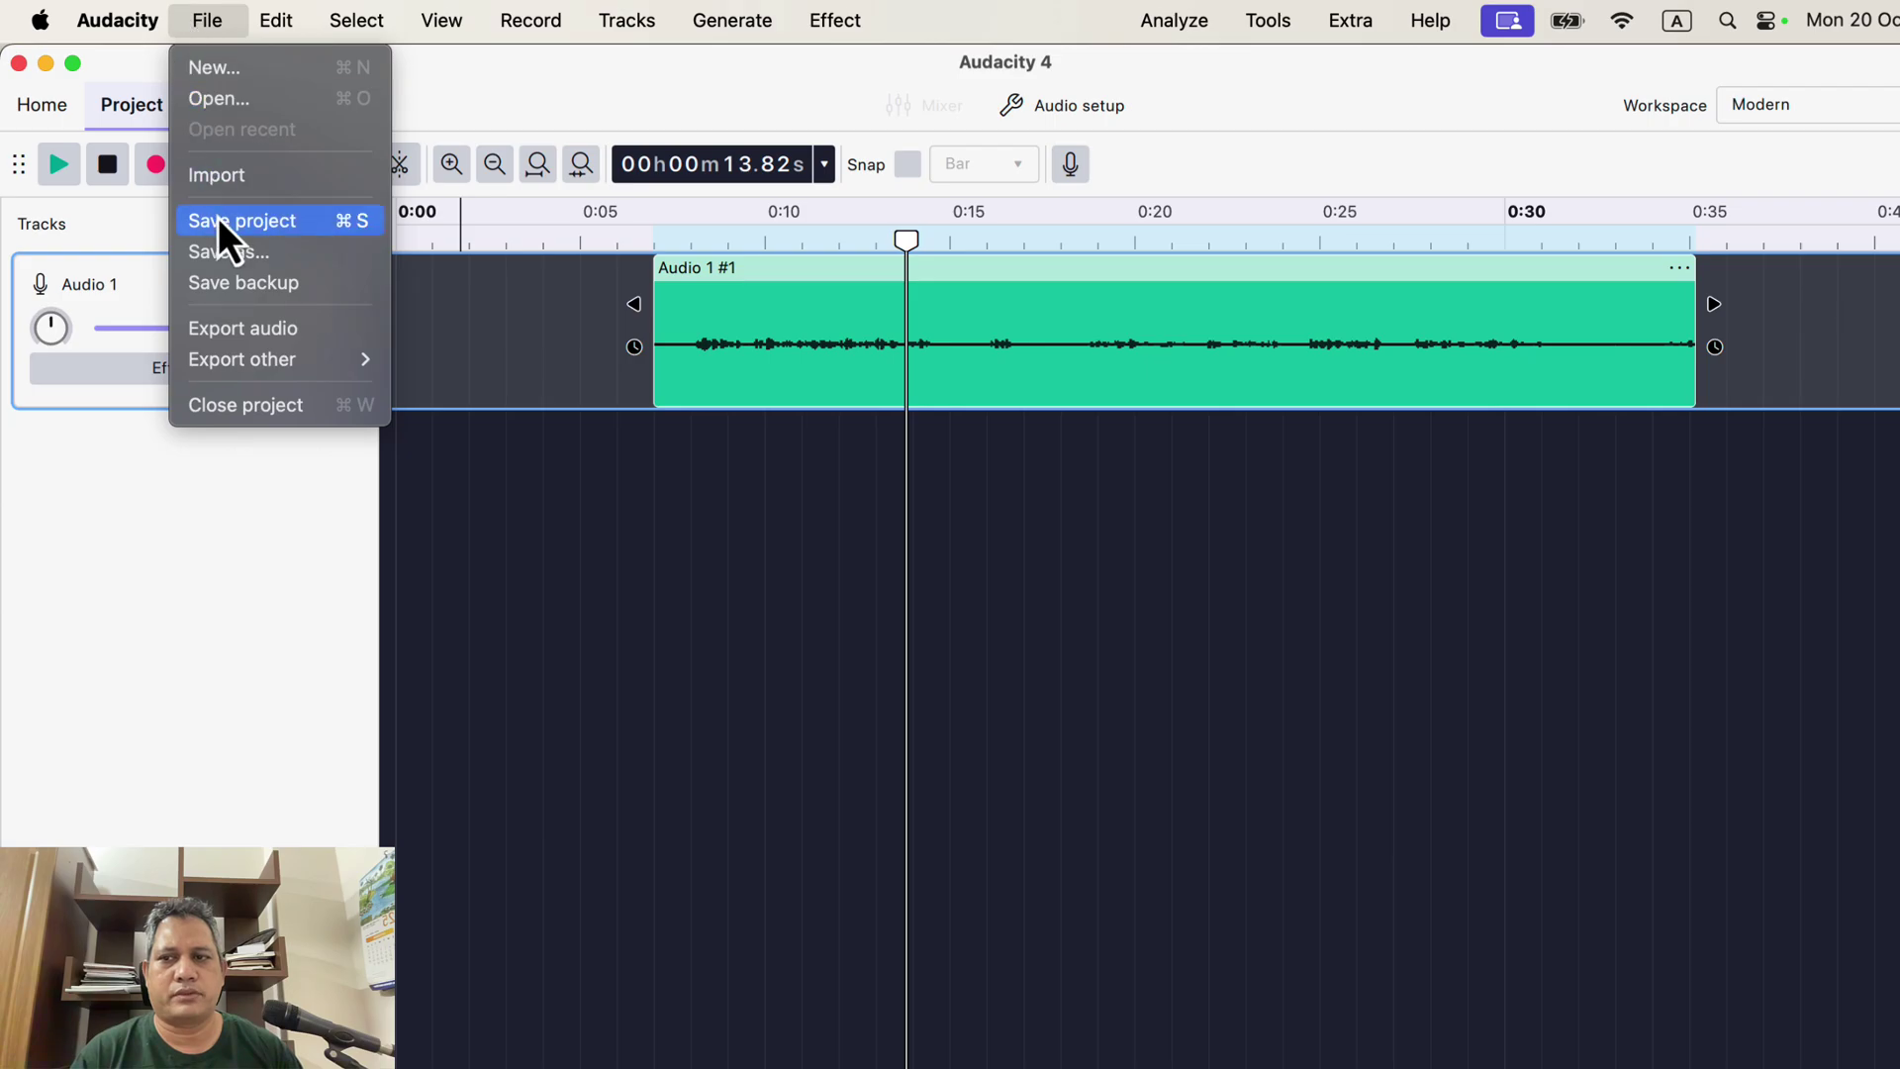
left_click(293, 328)
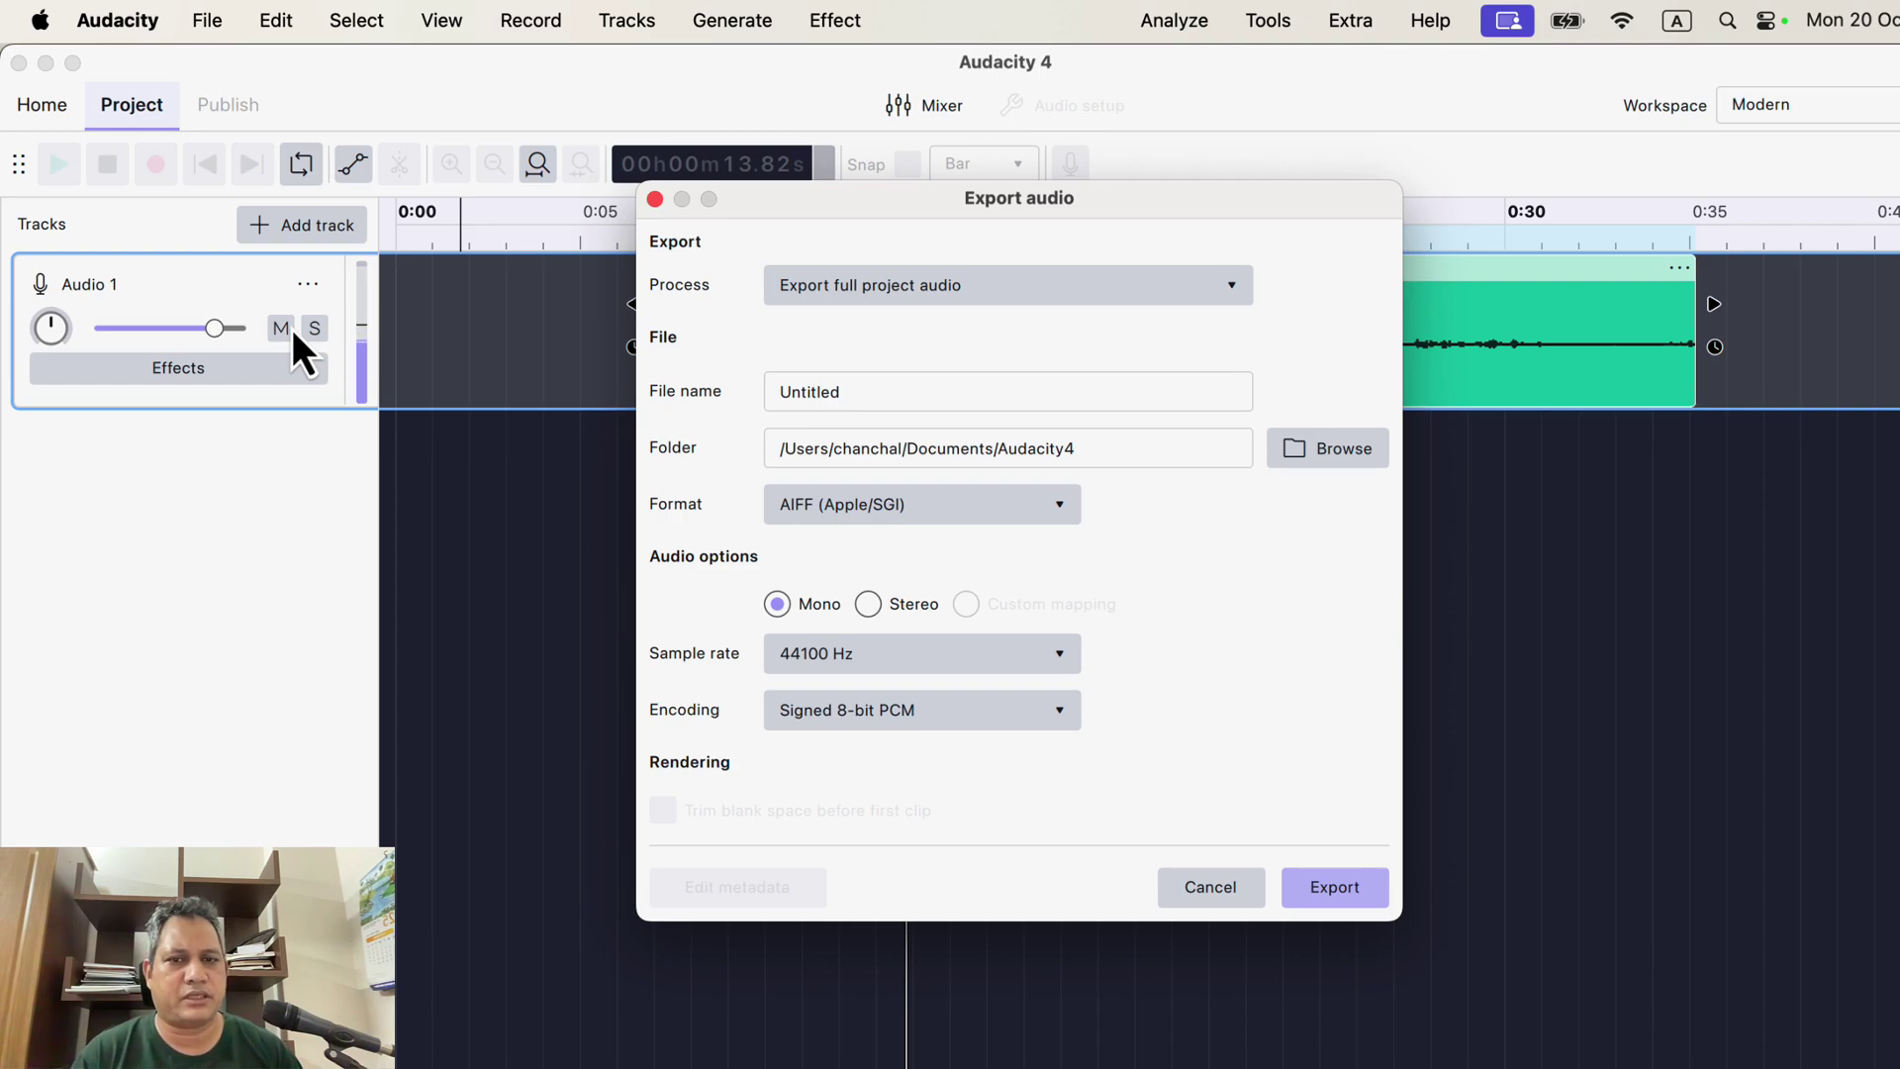
left_click(915, 513)
left_click(916, 554)
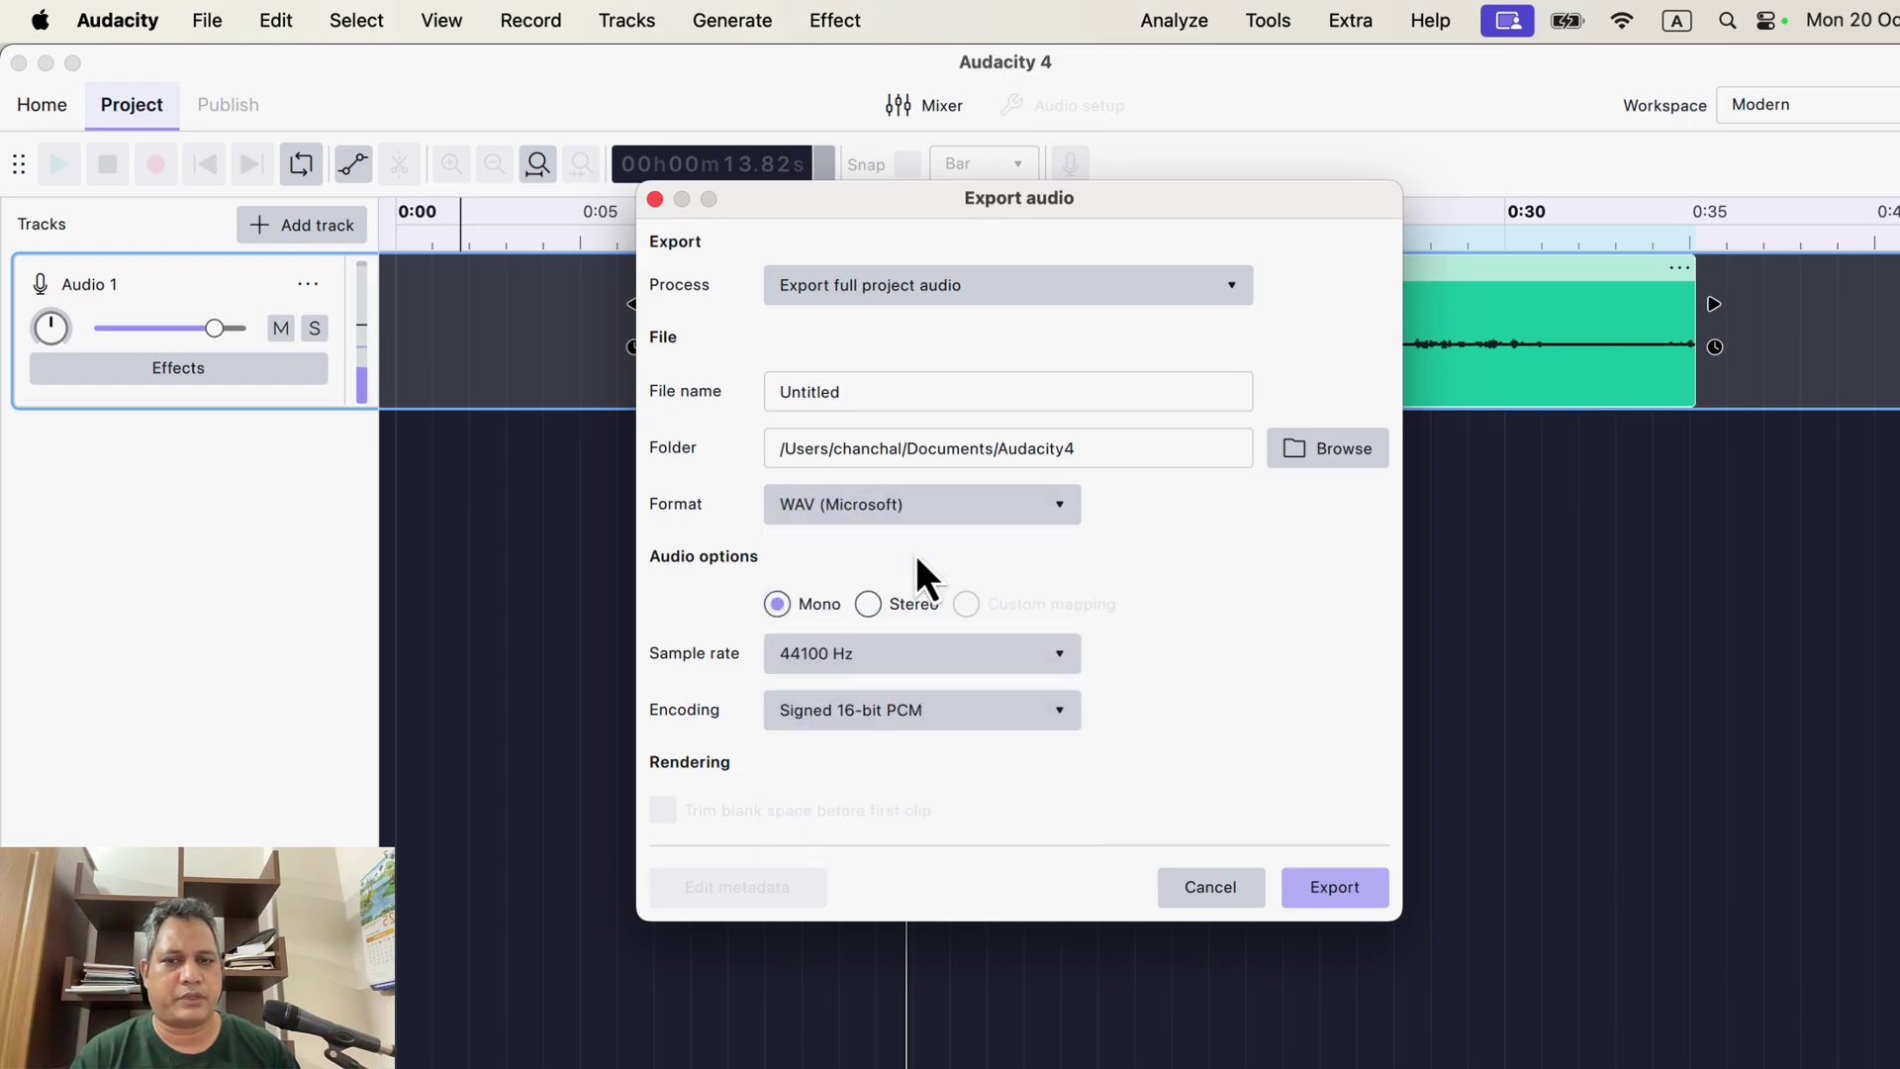
left_click(990, 511)
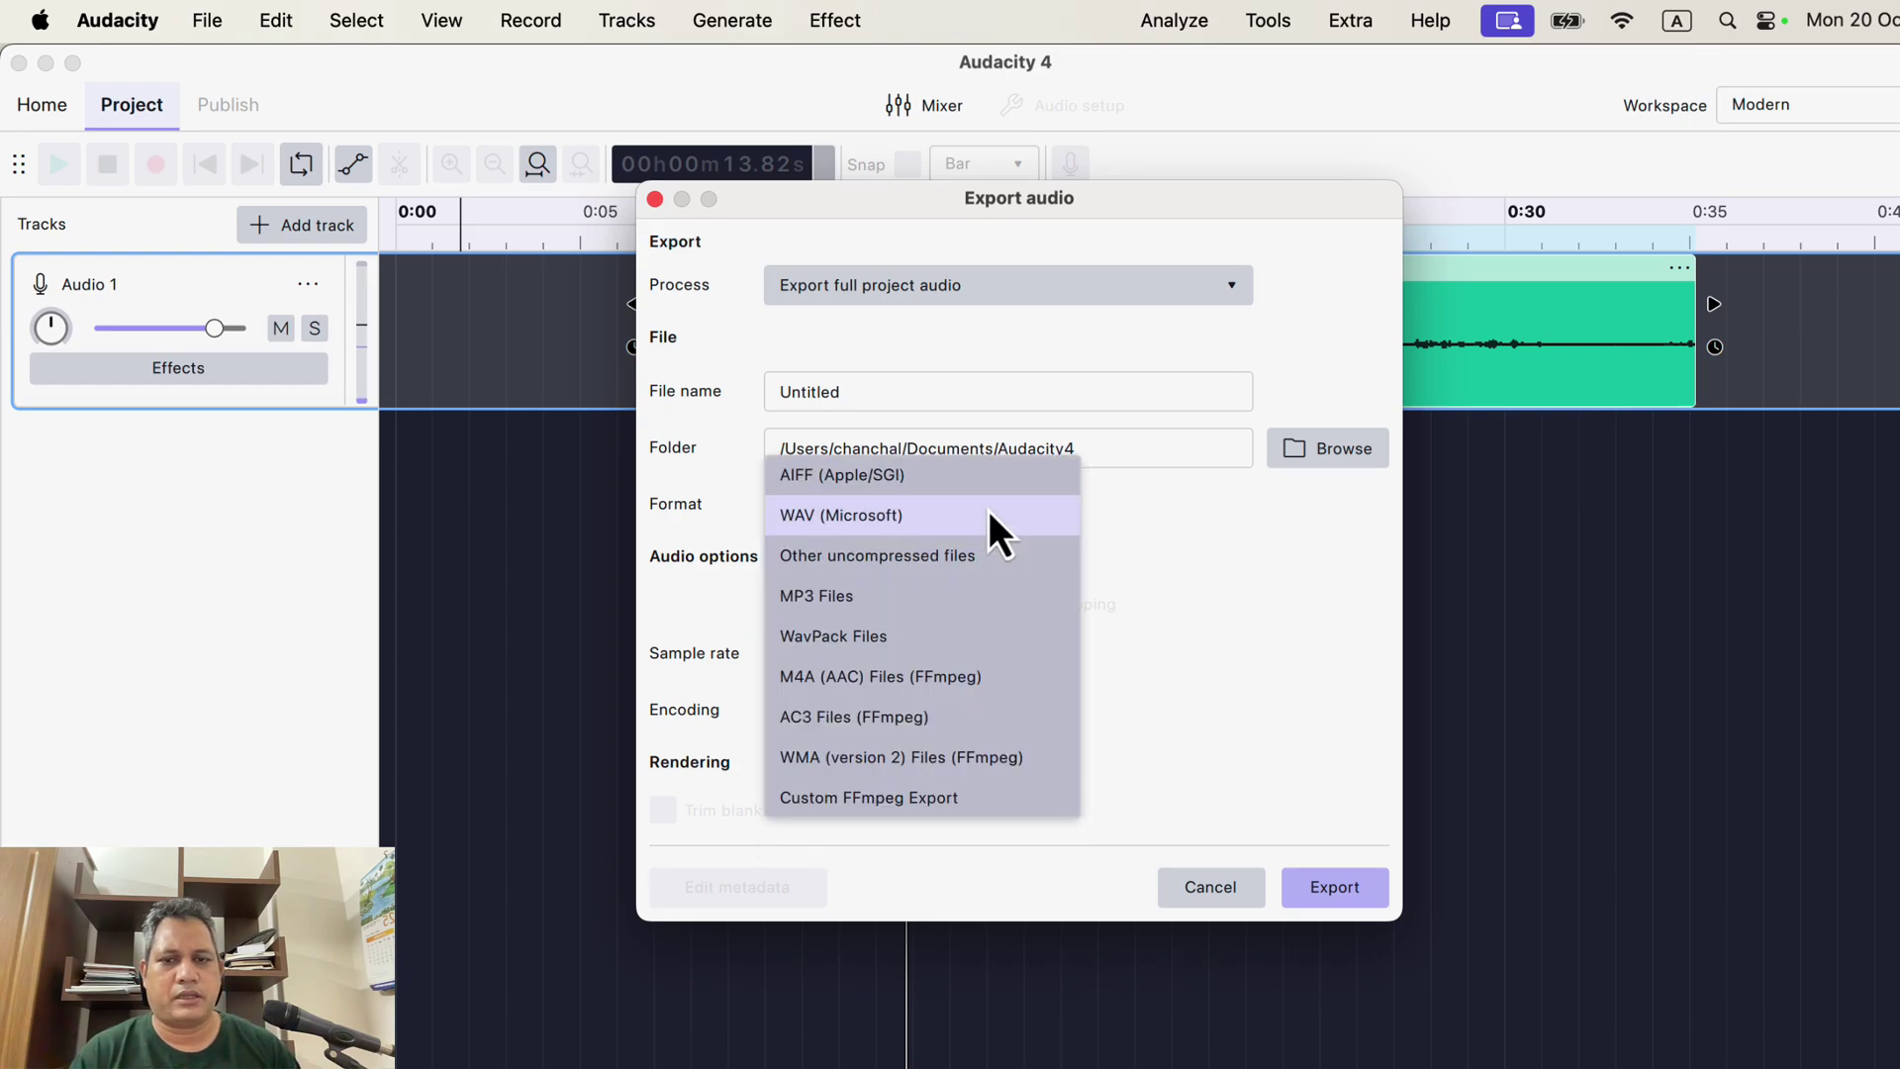
left_click(959, 598)
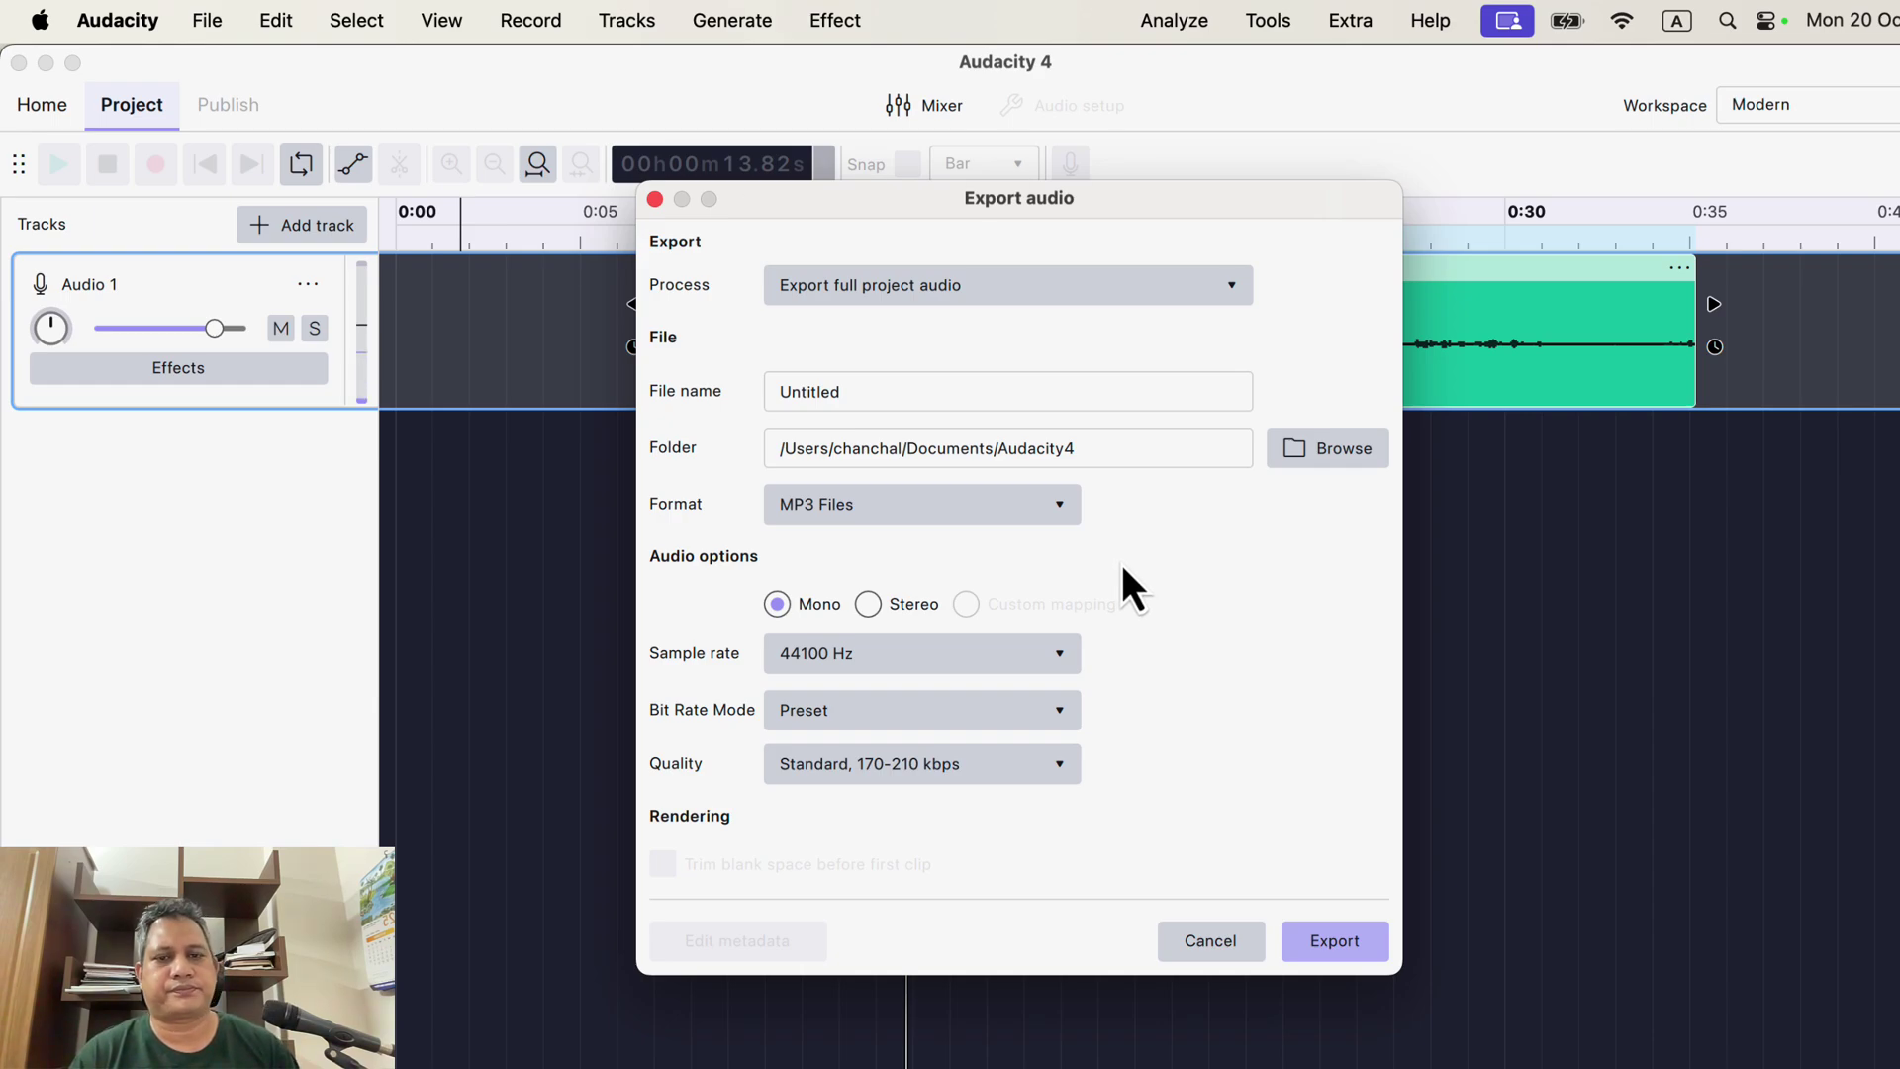
left_click(1193, 938)
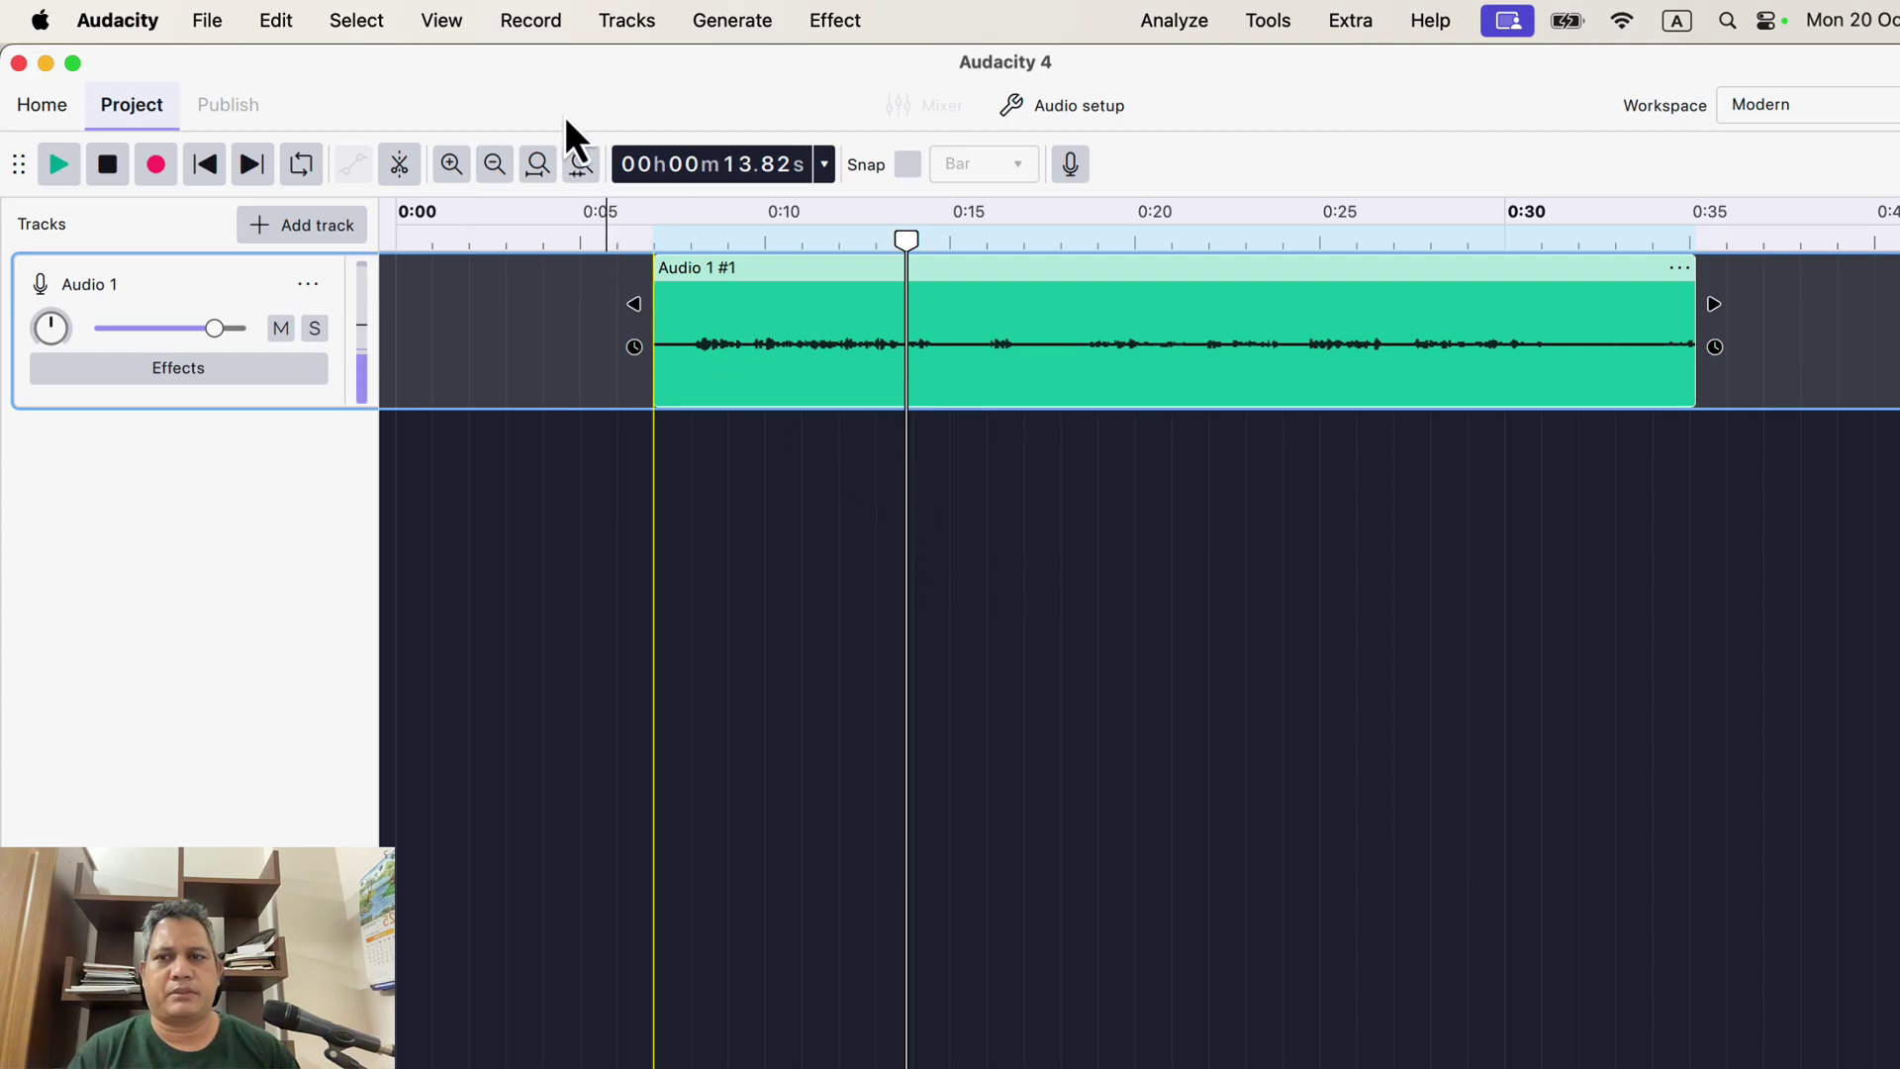
- Browse the View, Record, Generate, Effect menus and Tools > Macros, then return to Google Chrome
left_click(441, 27)
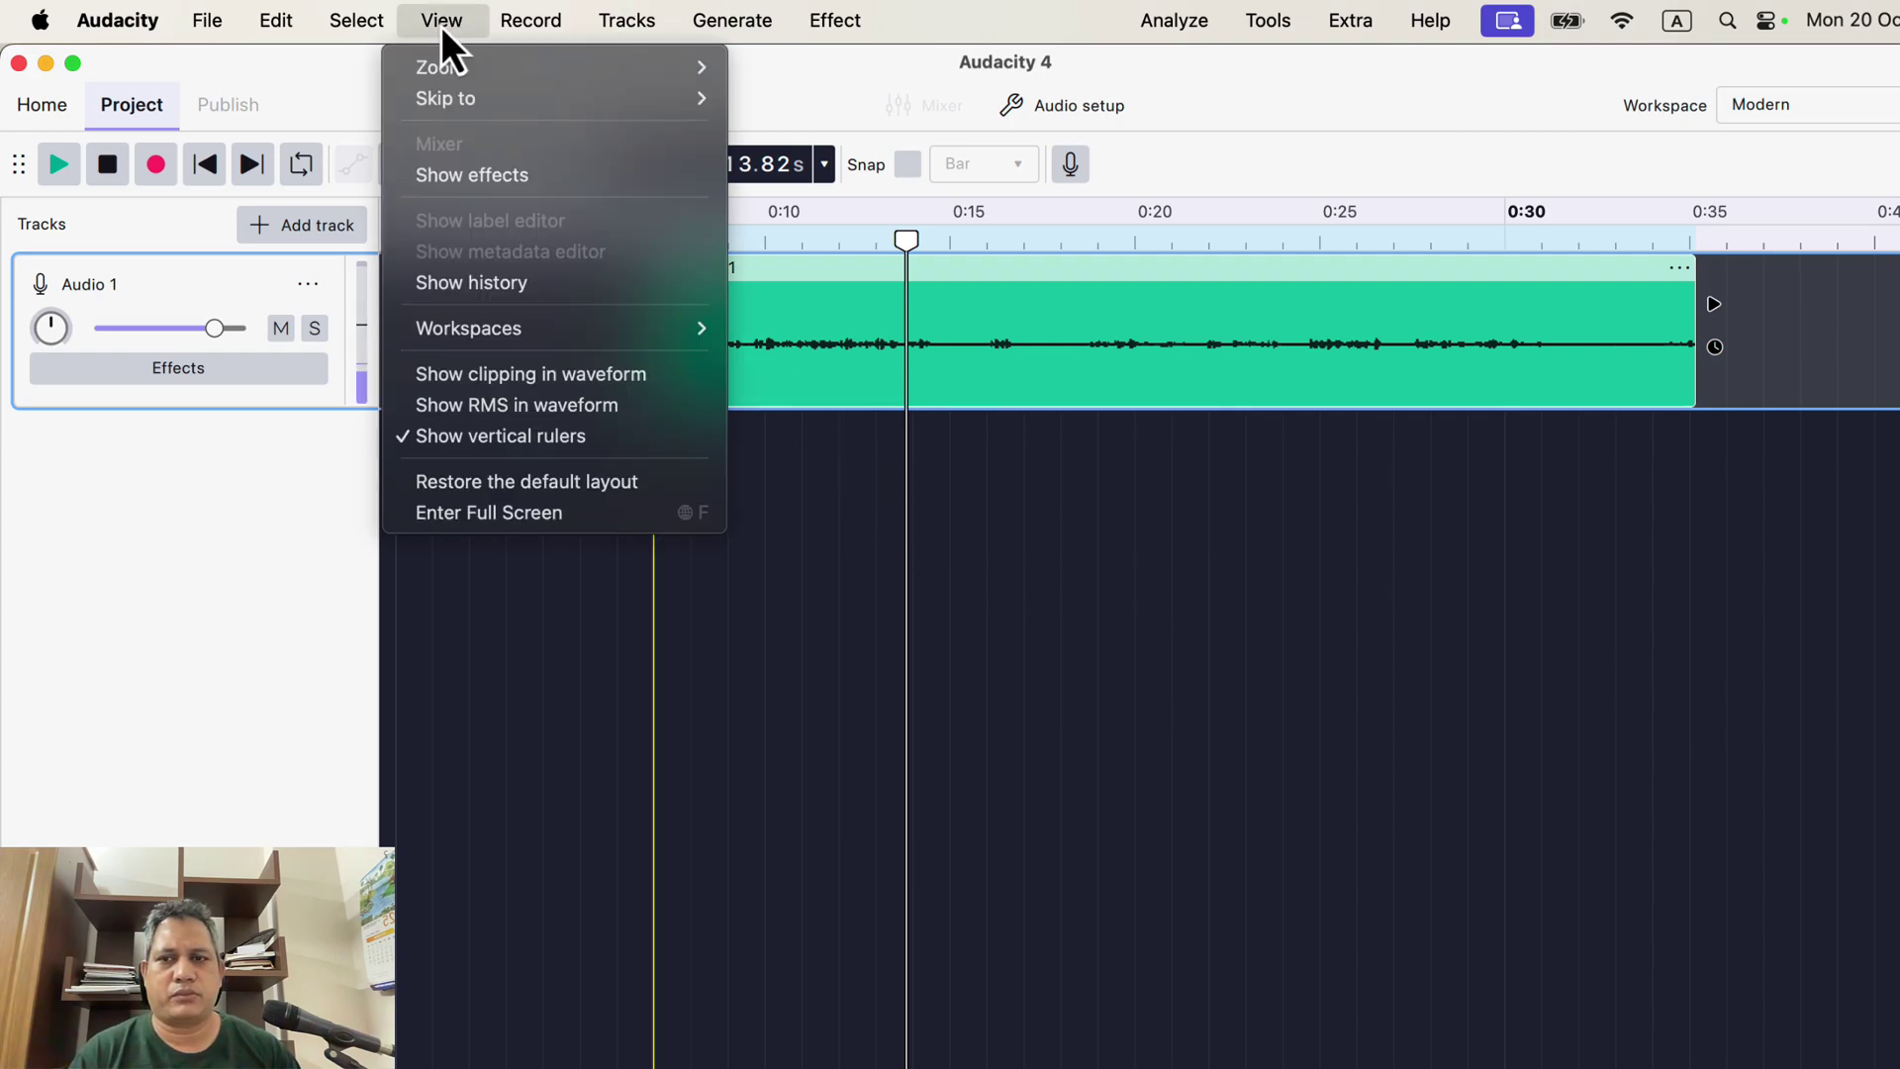
mouse_move(491, 336)
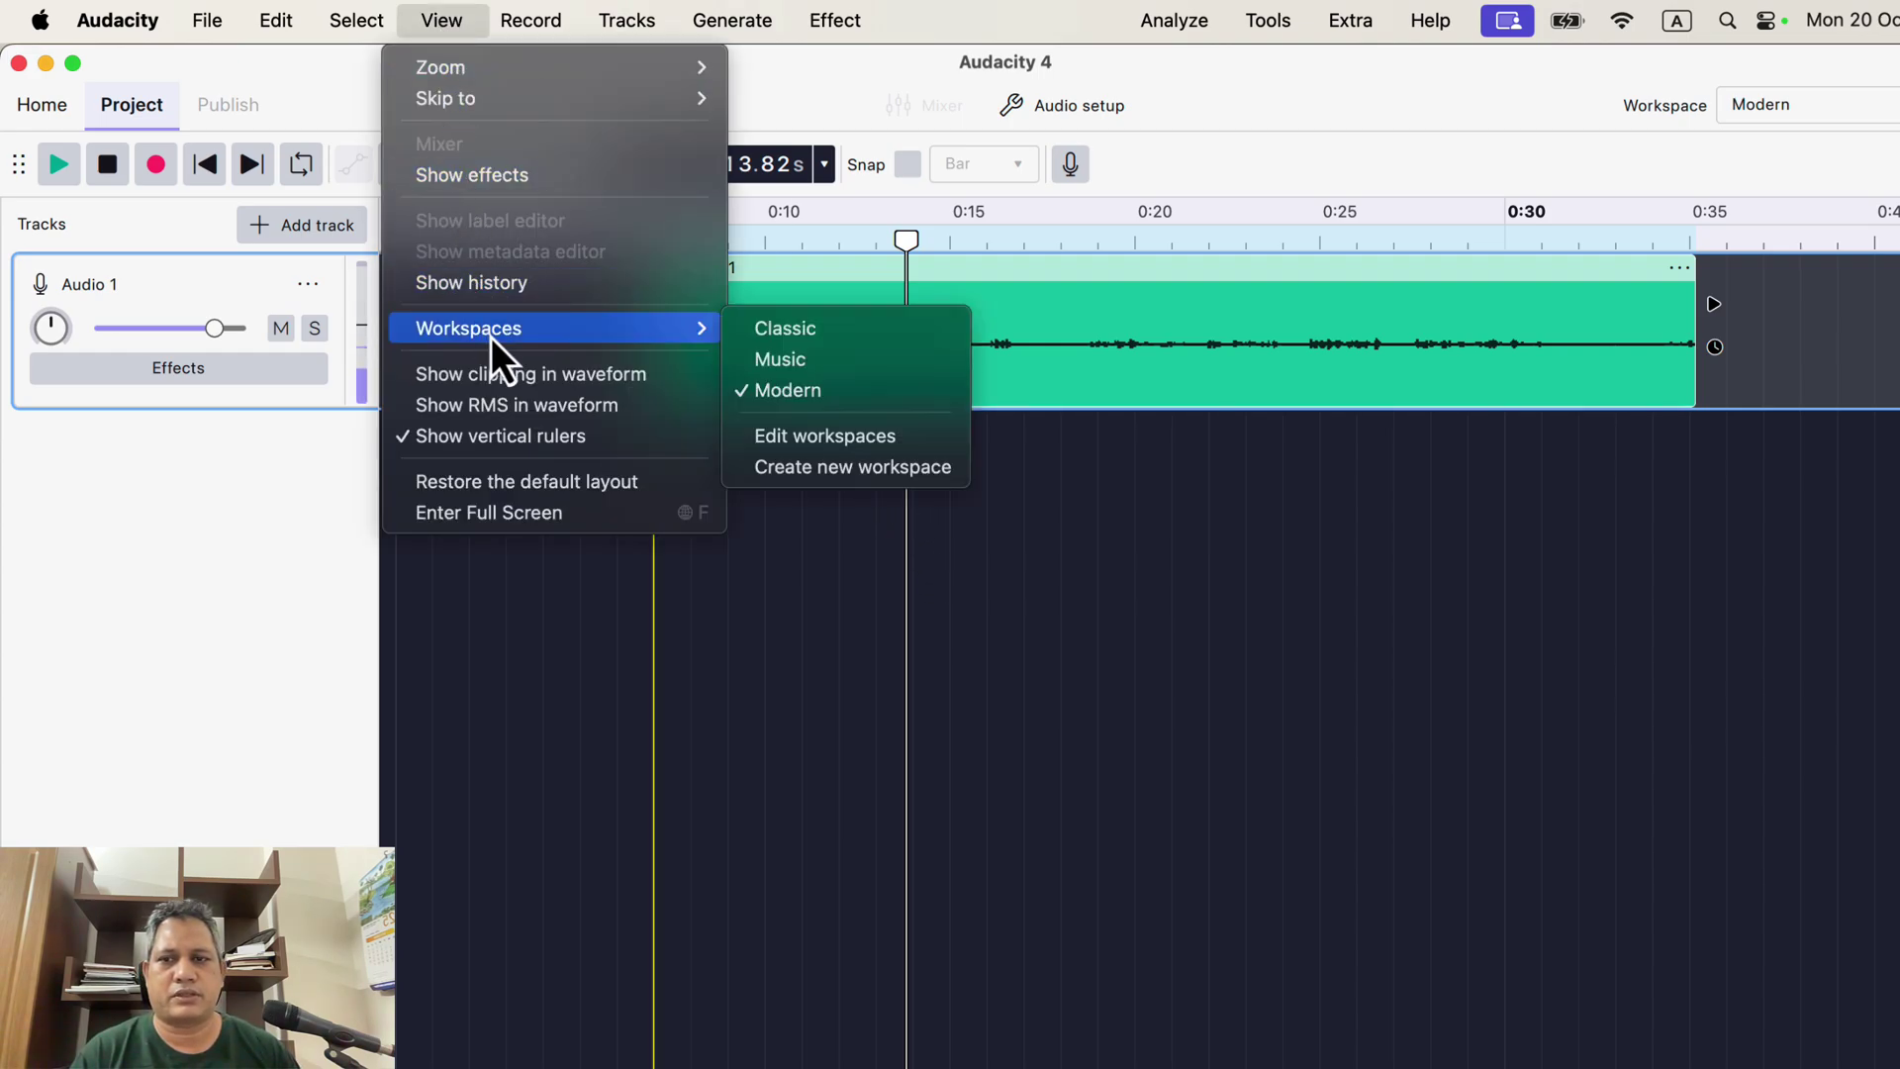
mouse_move(501, 39)
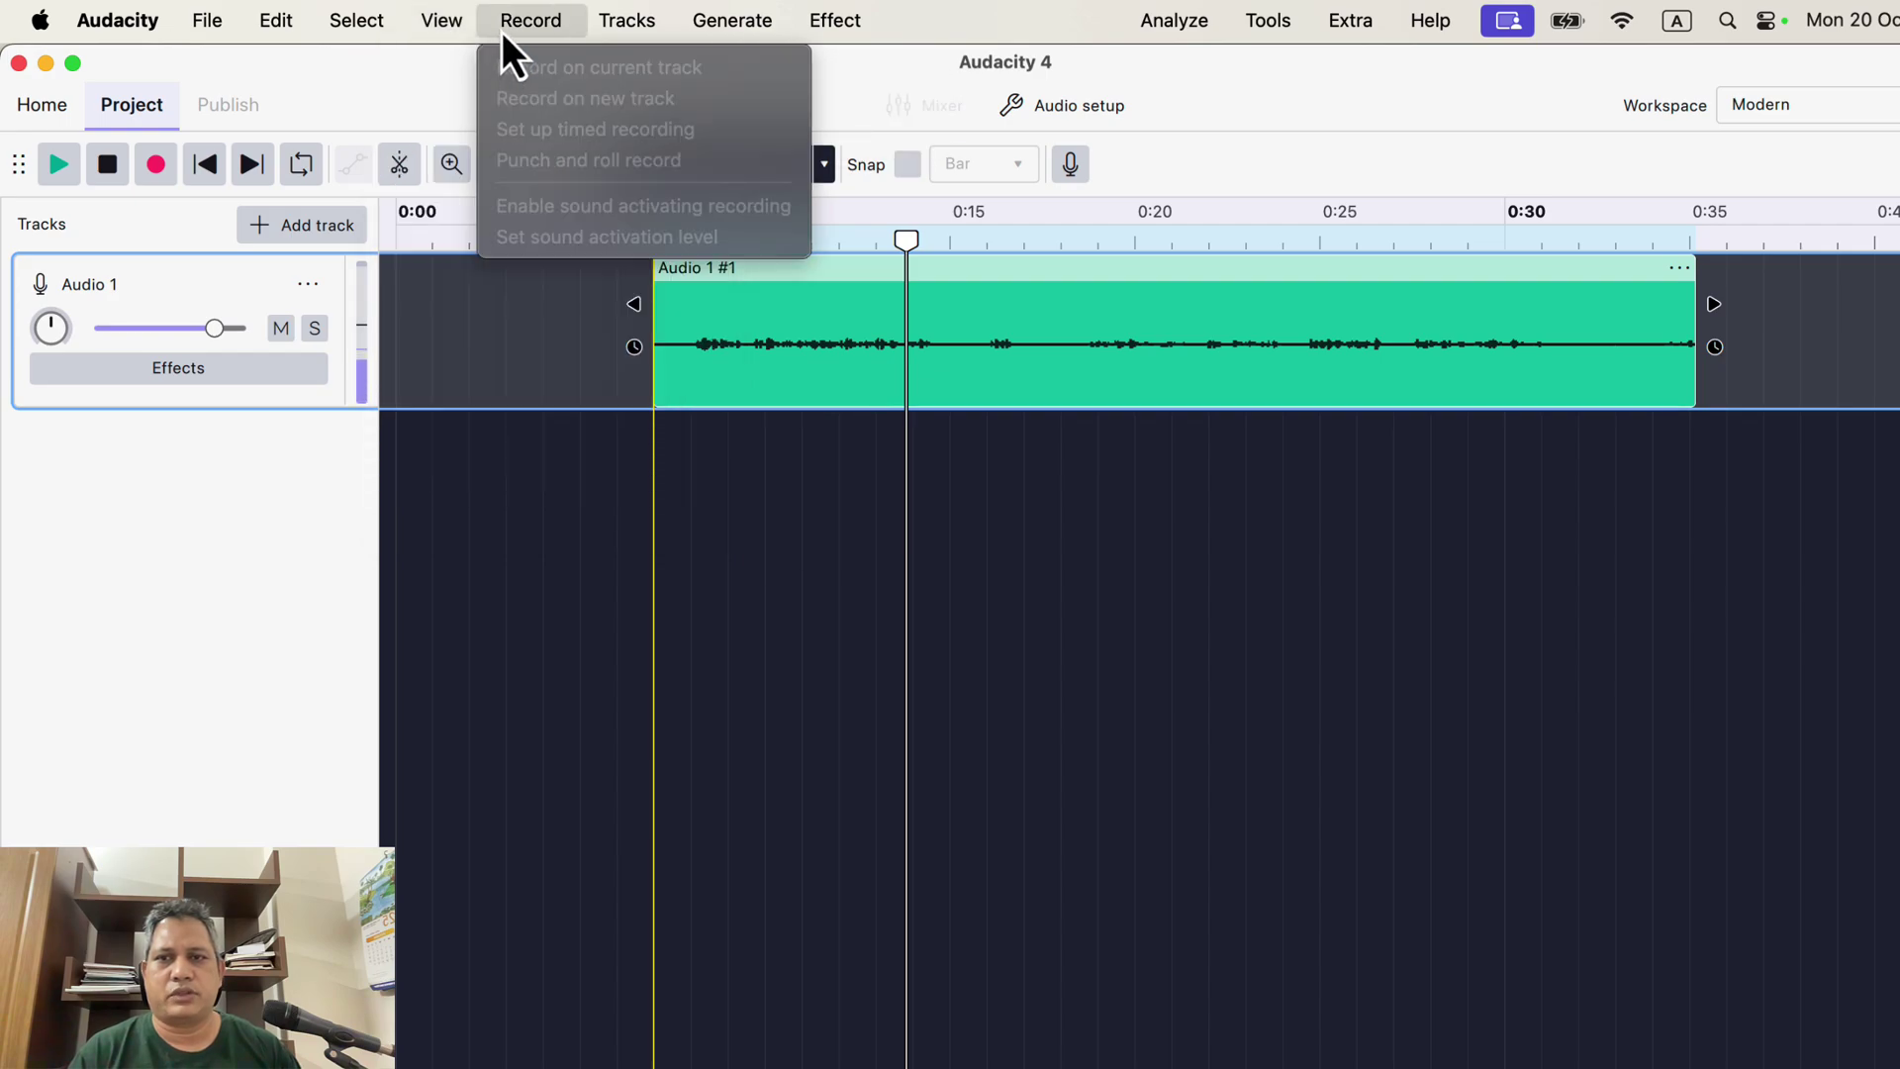
mouse_move(726, 34)
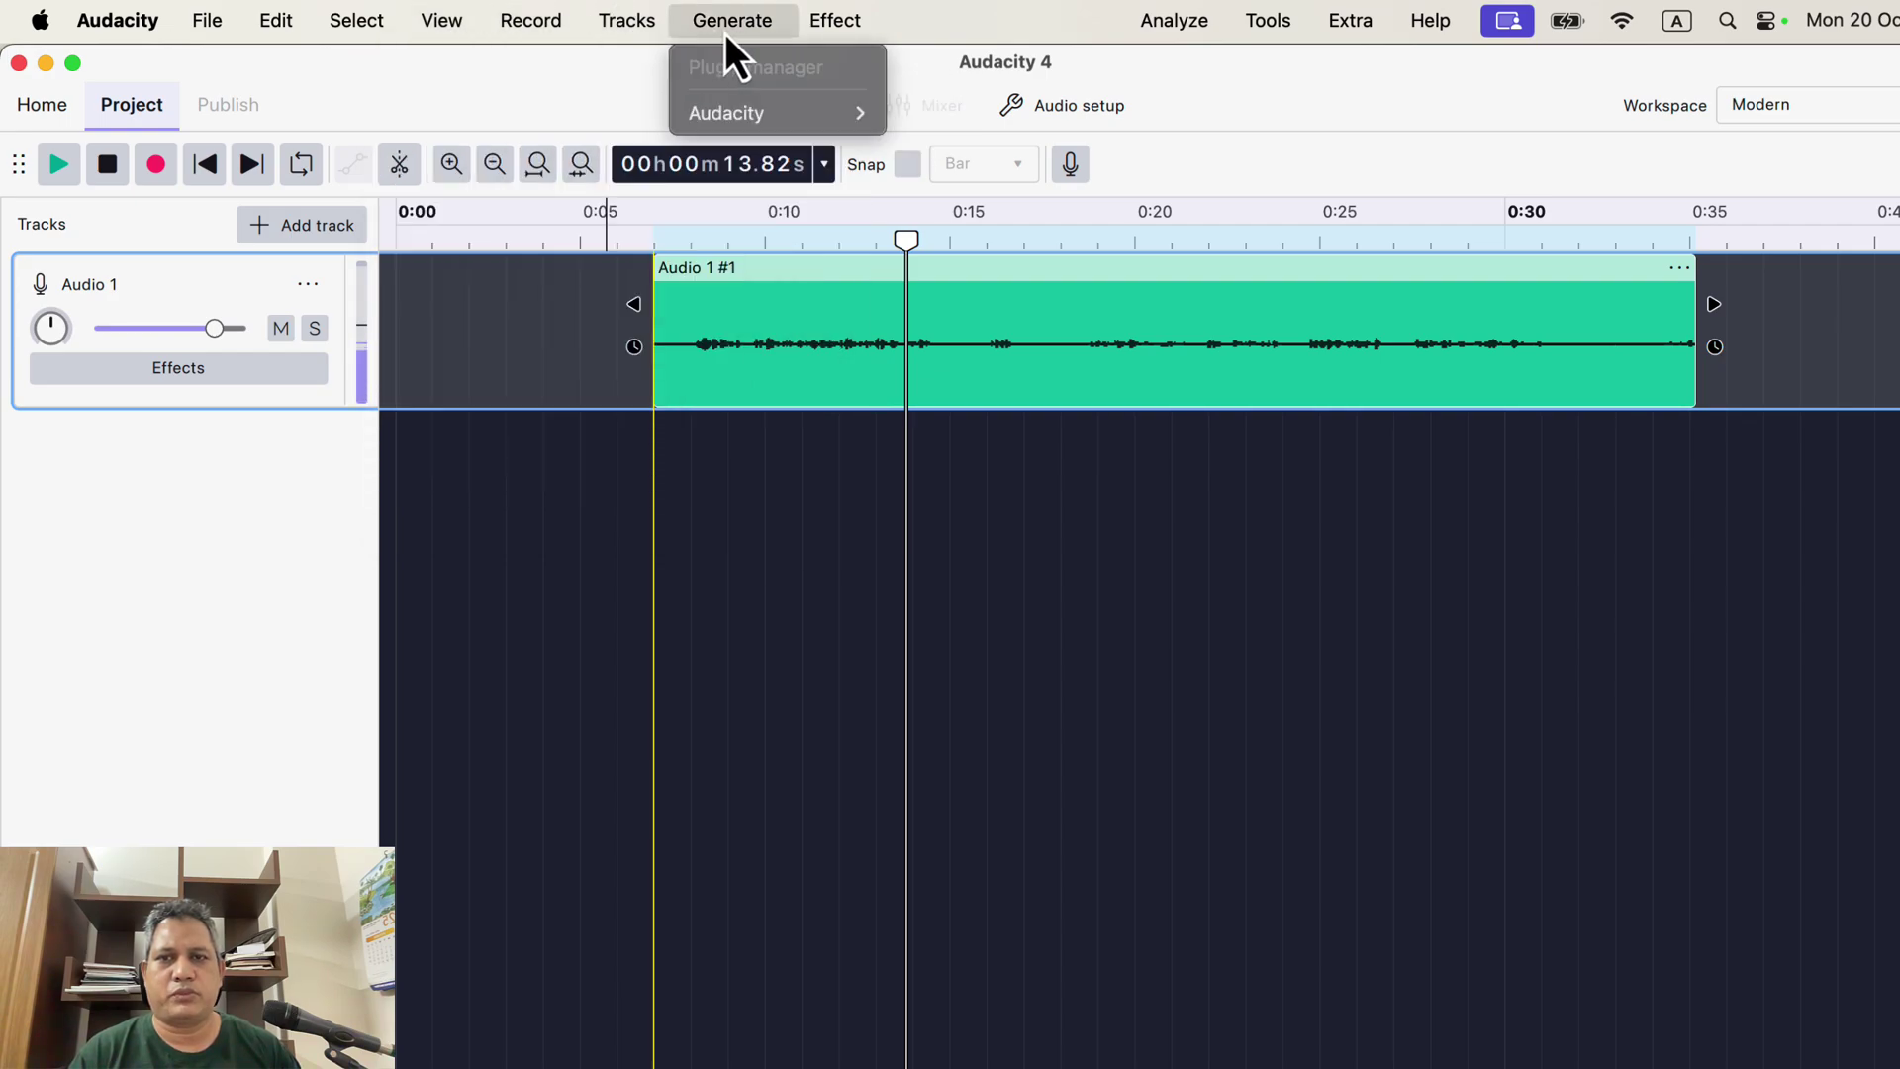
mouse_move(817, 36)
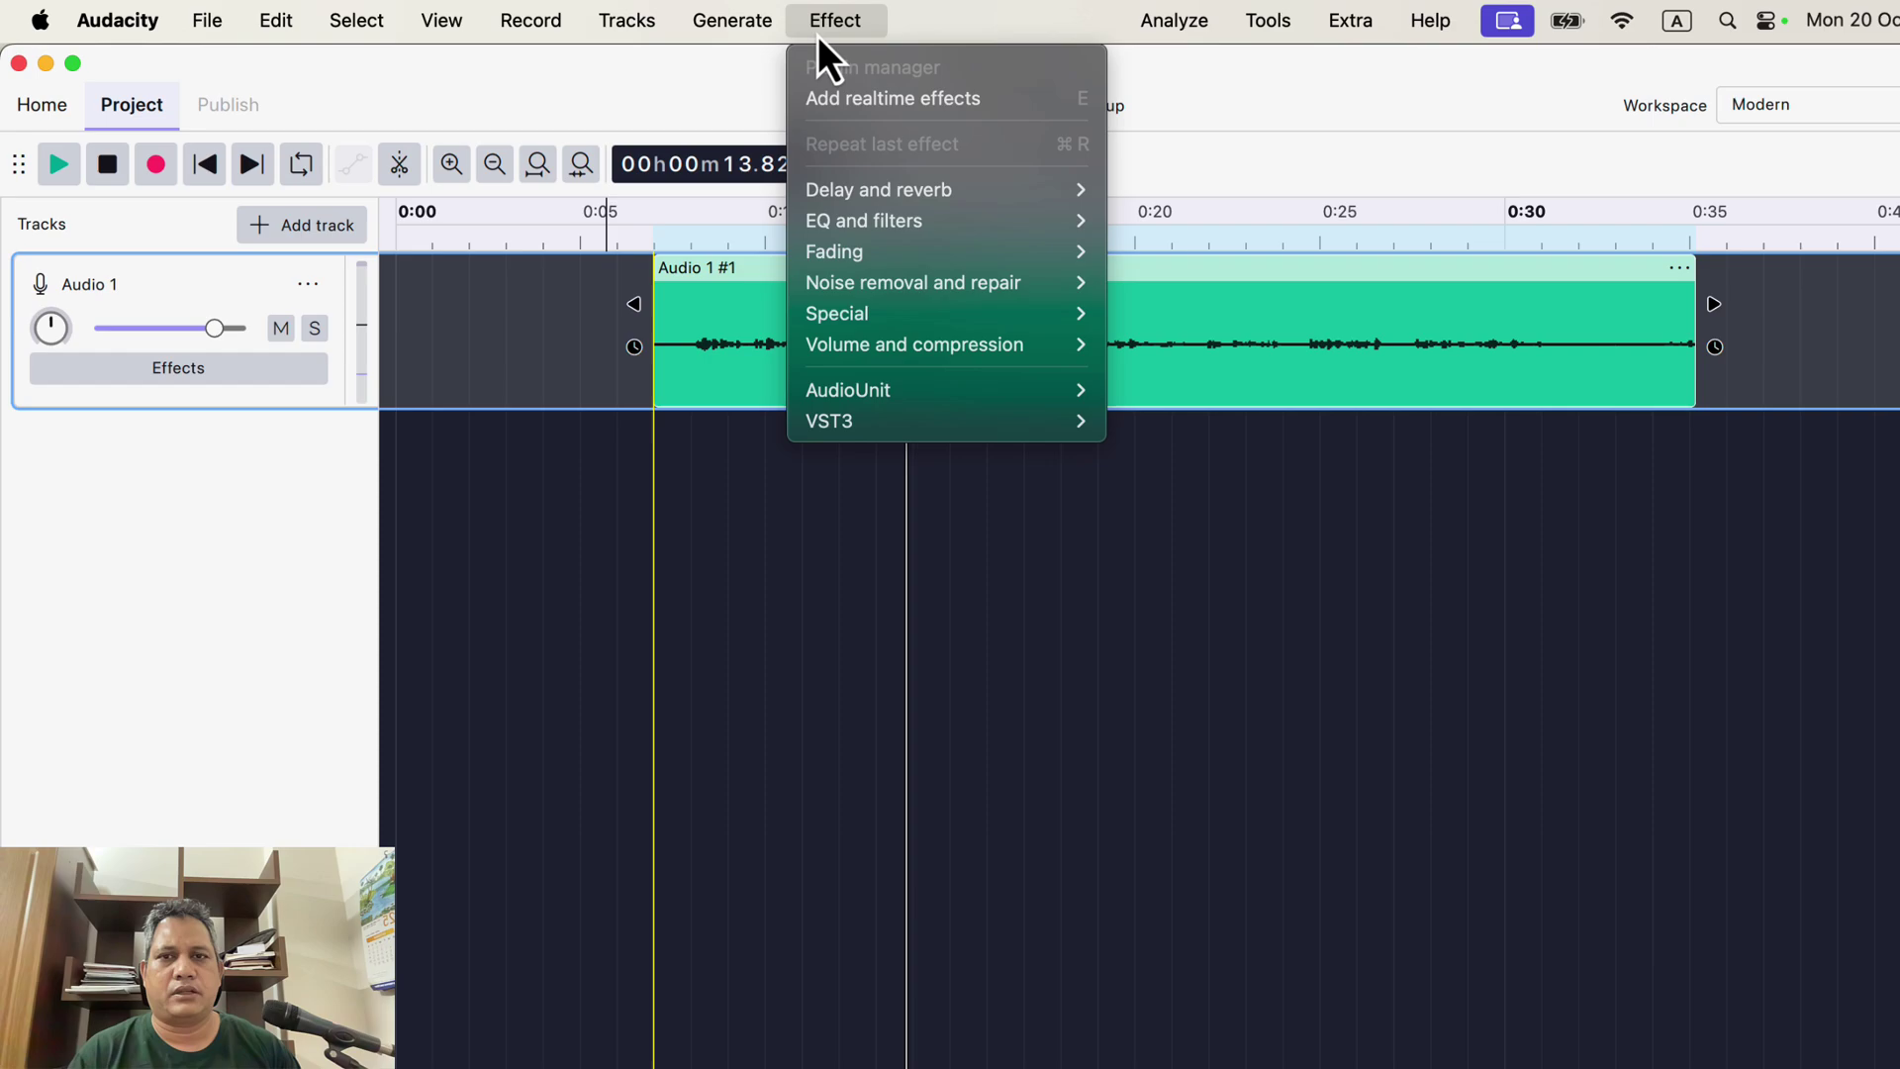
mouse_move(1239, 24)
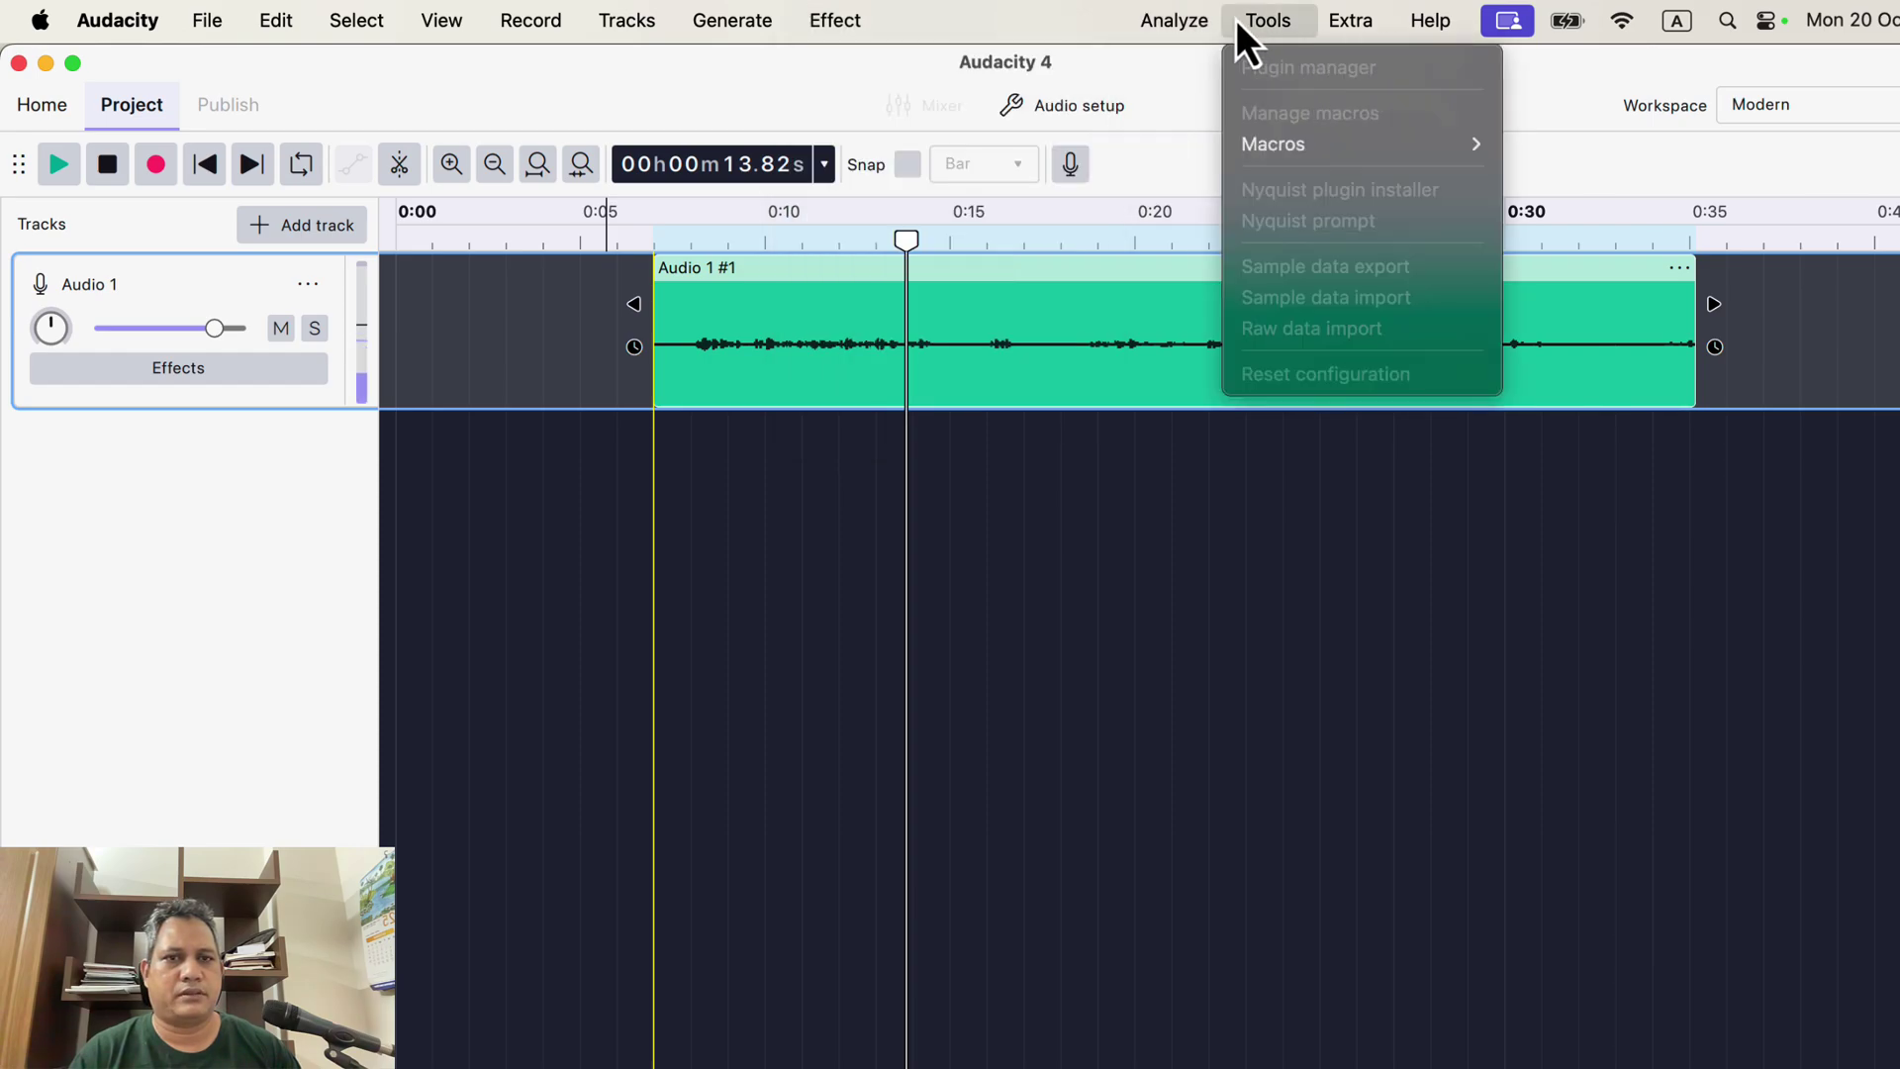
mouse_move(1410, 144)
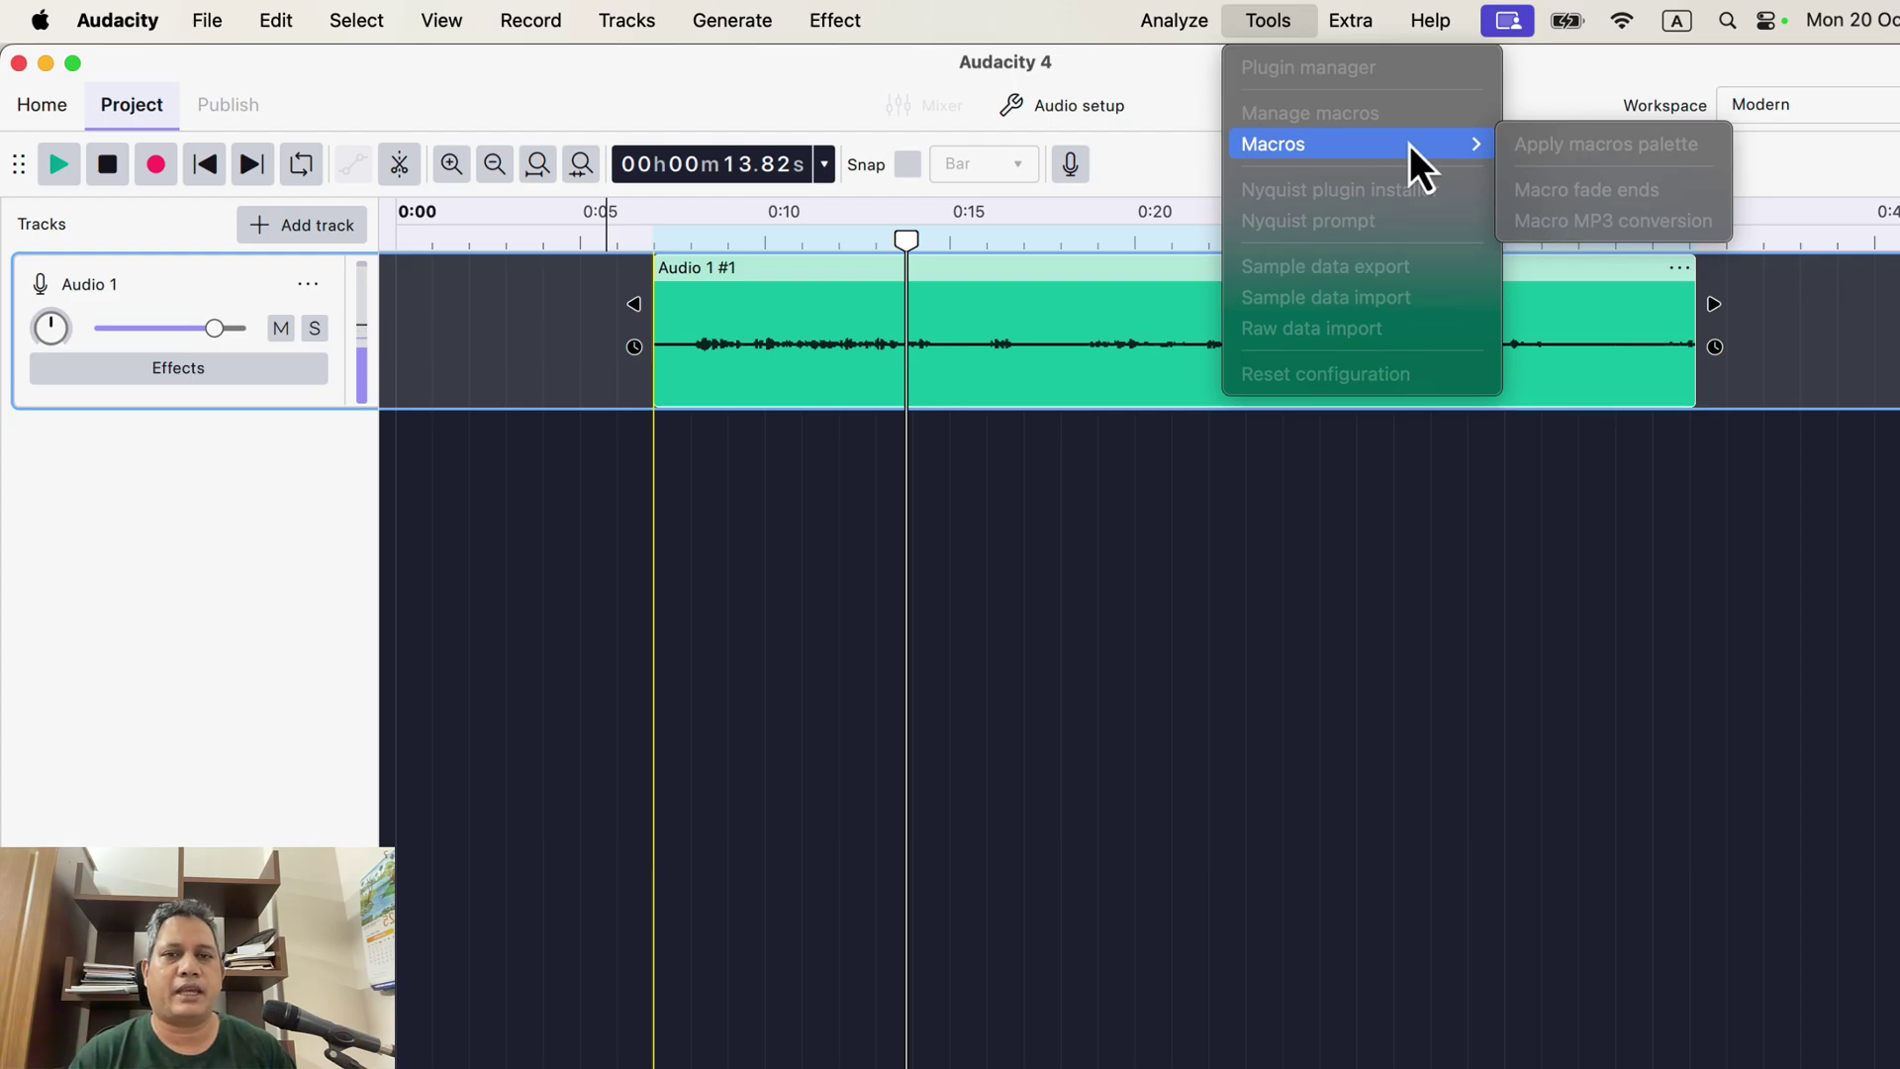
key("super+Tab")
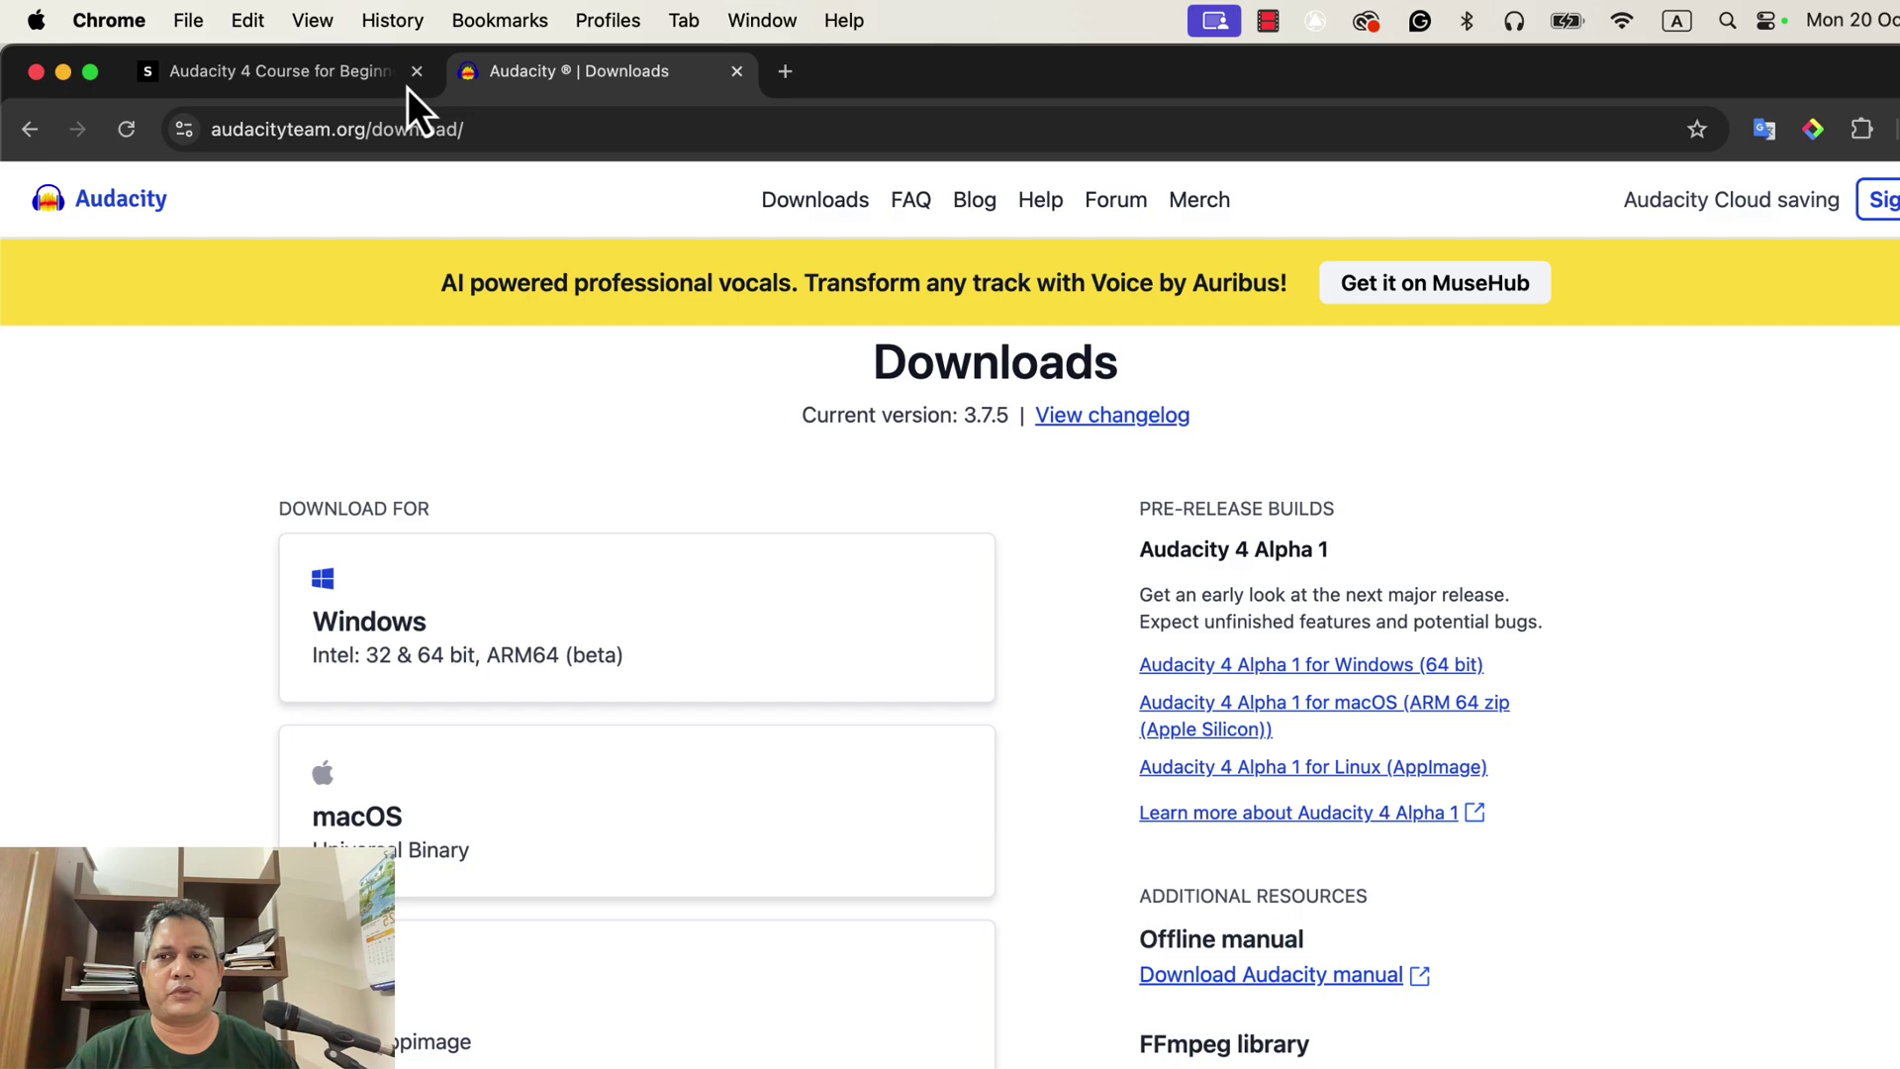
- Show the Audacity 4 Course for Beginners pre-order page and highlight its $97.00 price
left_click(348, 89)
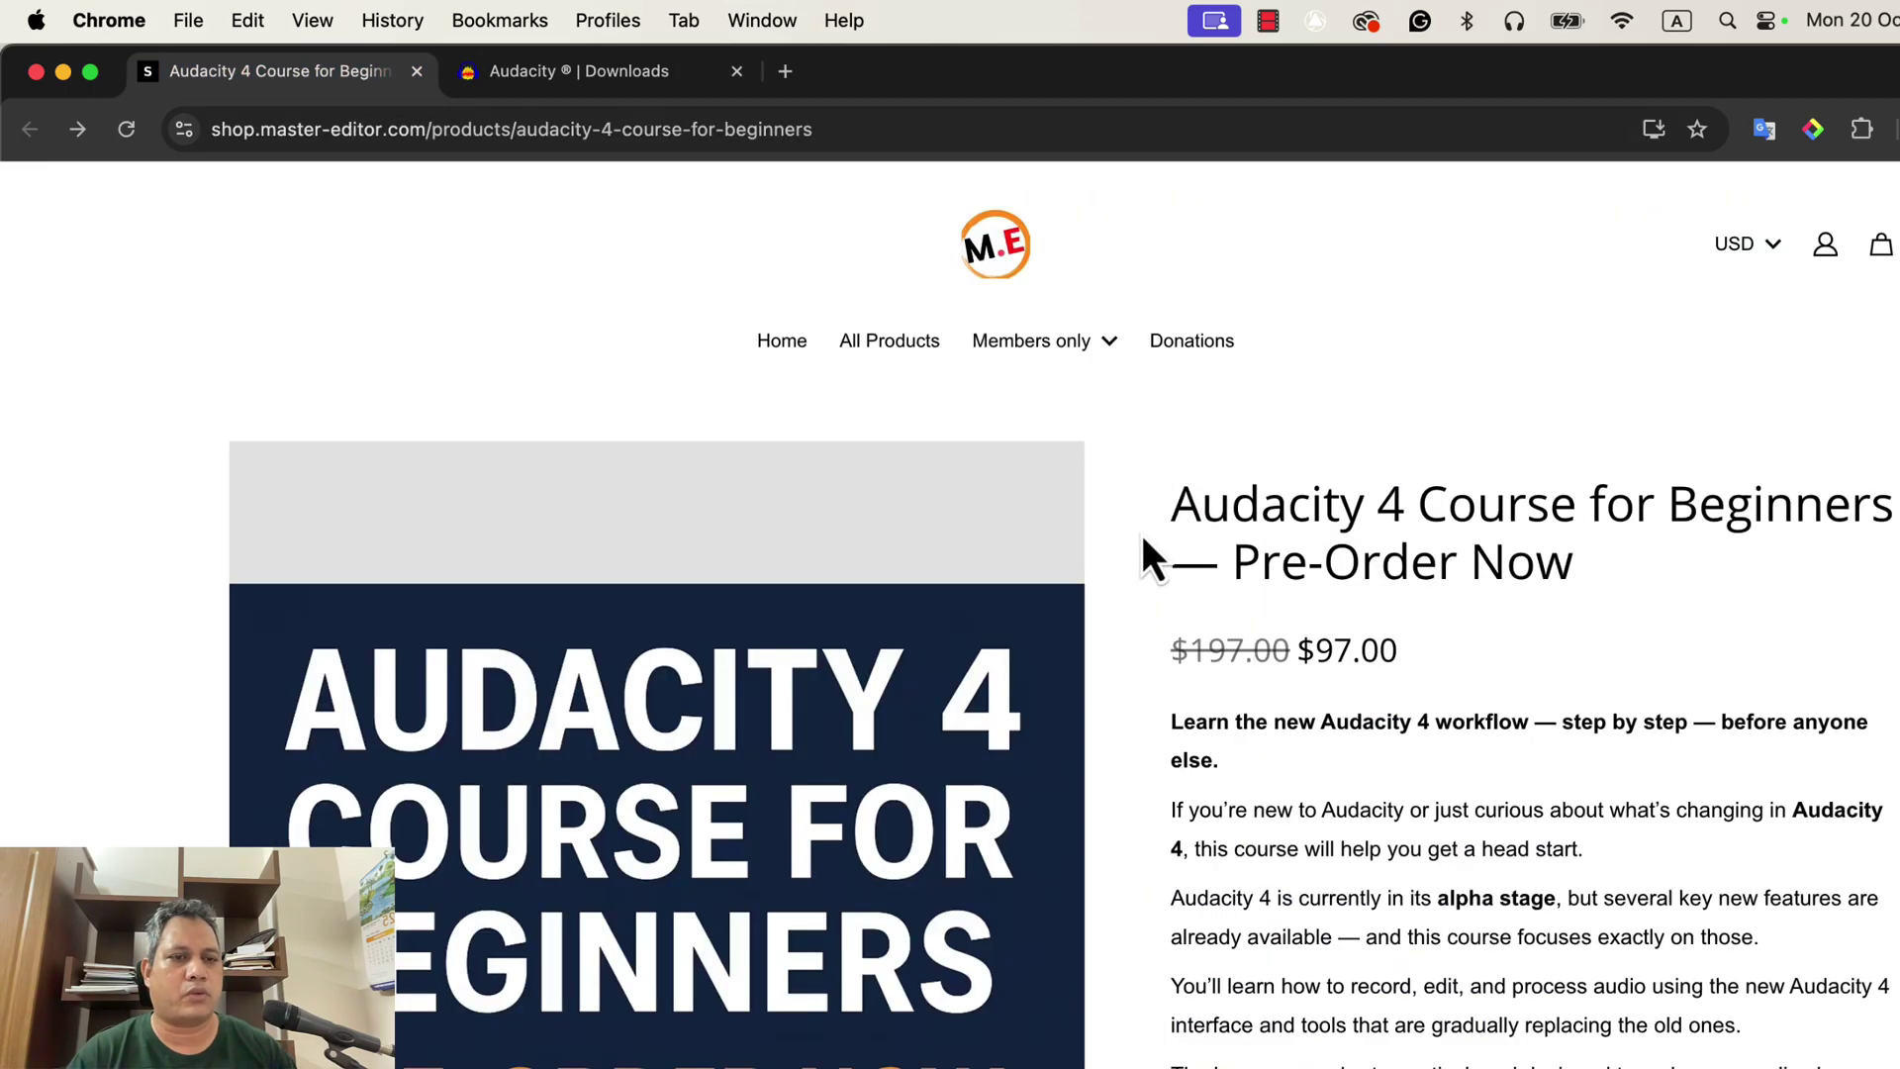
scroll(1143, 534, "down", 2)
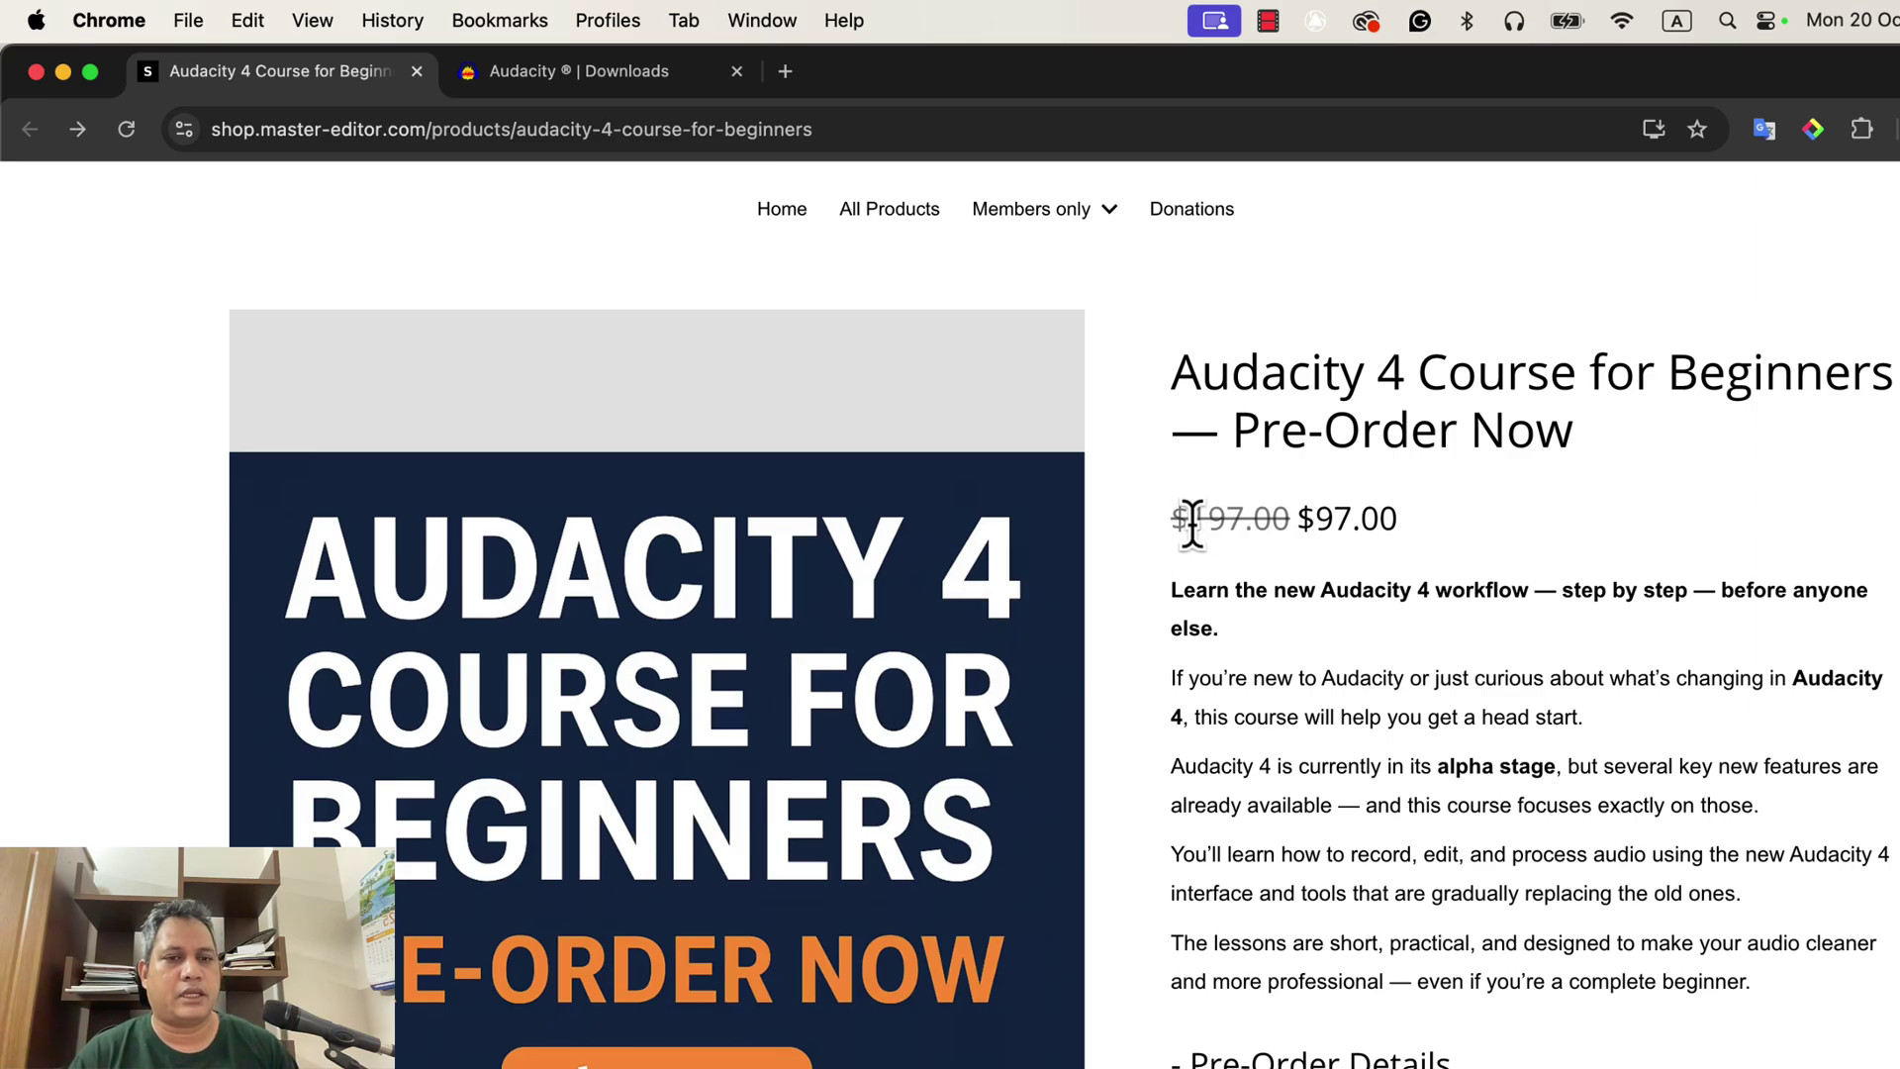
left_click_drag(1298, 517, 1373, 517)
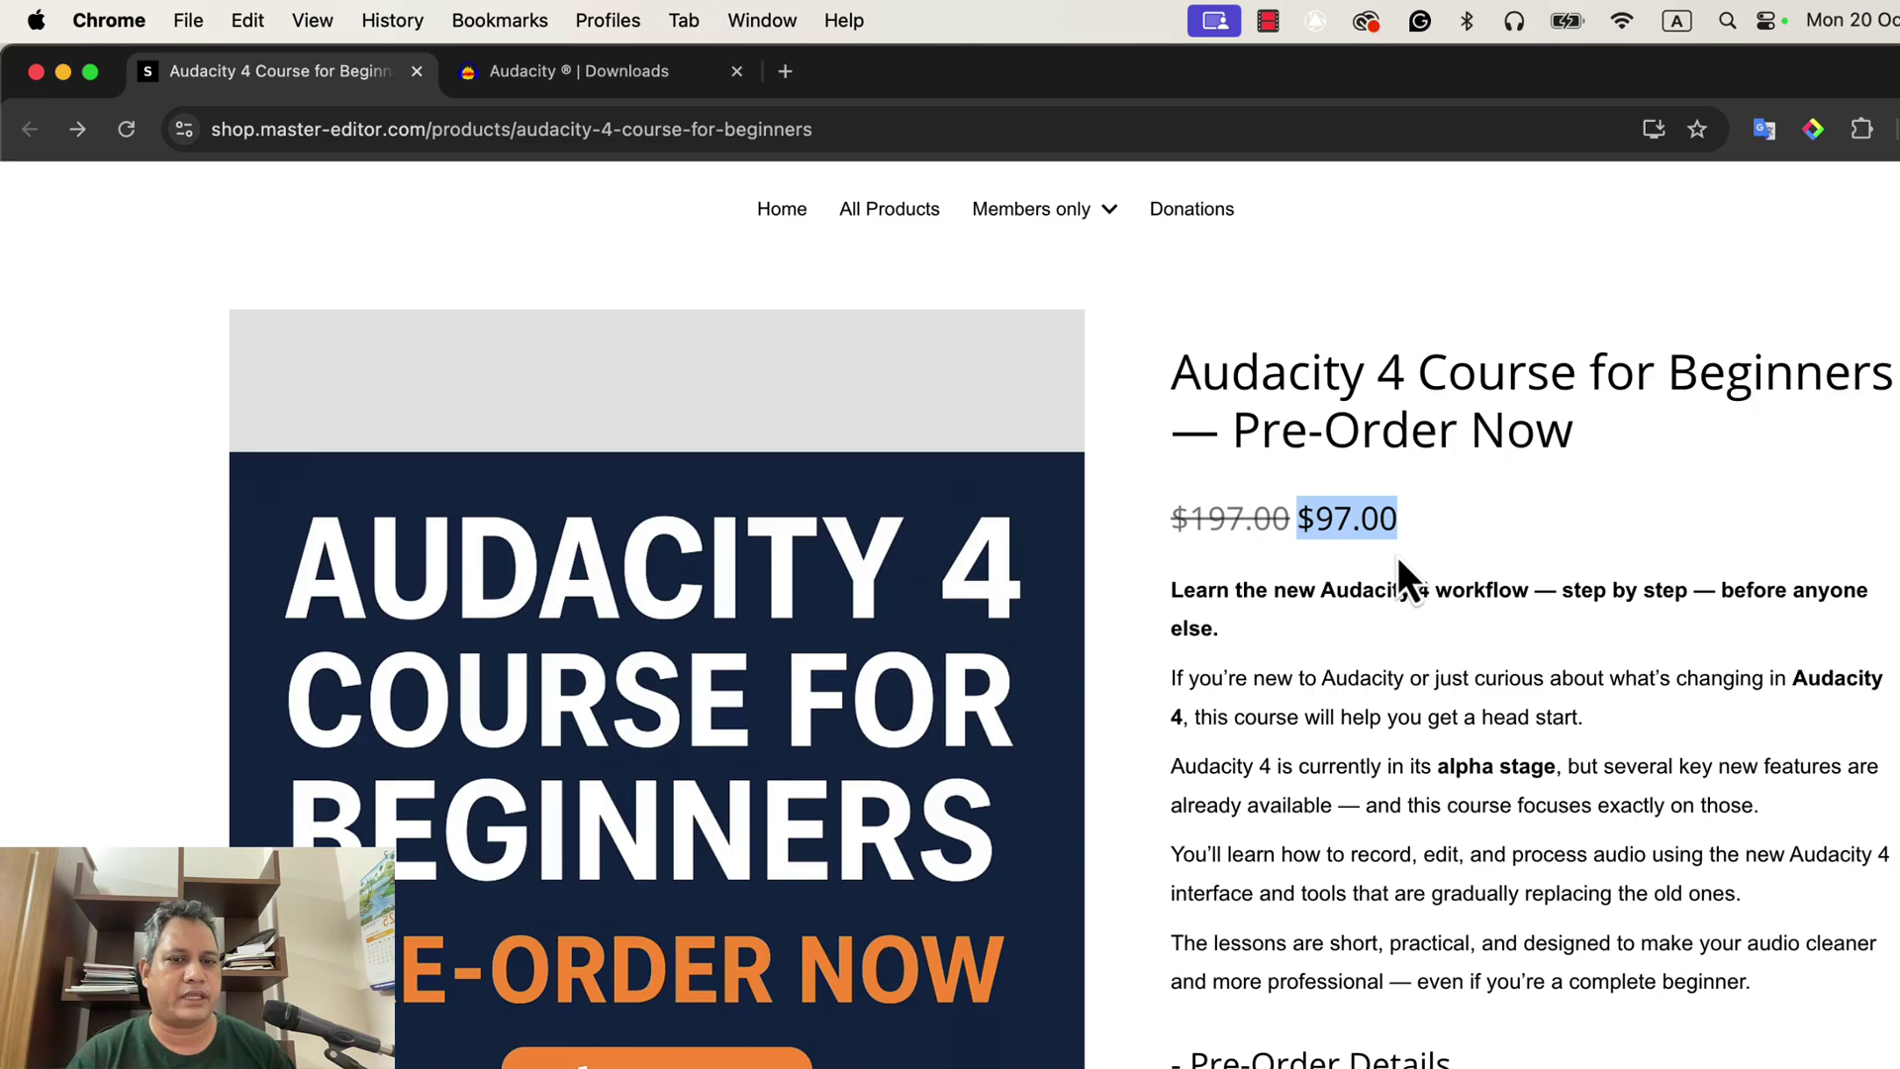
- Highlight the 1-hour consulting call and recording analysis bonuses under Pre-Order Details
scroll(1328, 527, "down", 6)
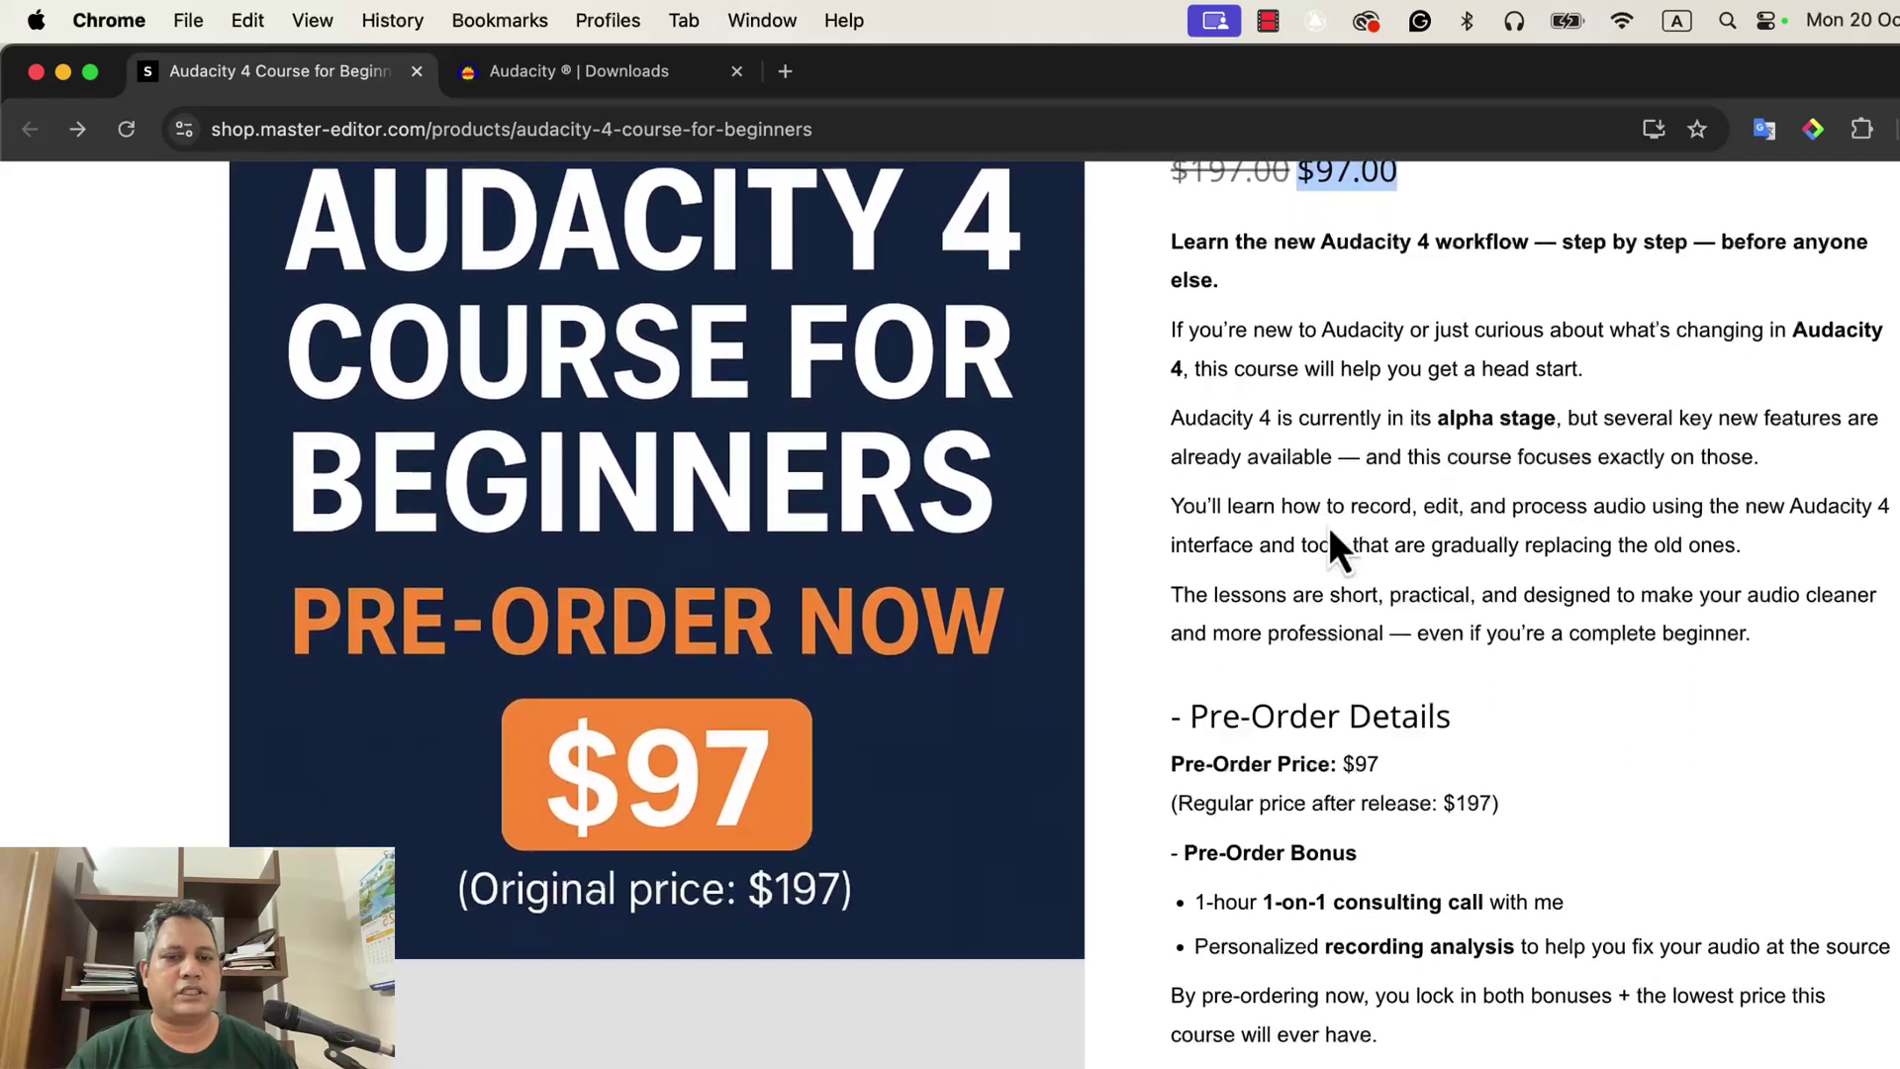
scroll(1326, 521, "down", 2)
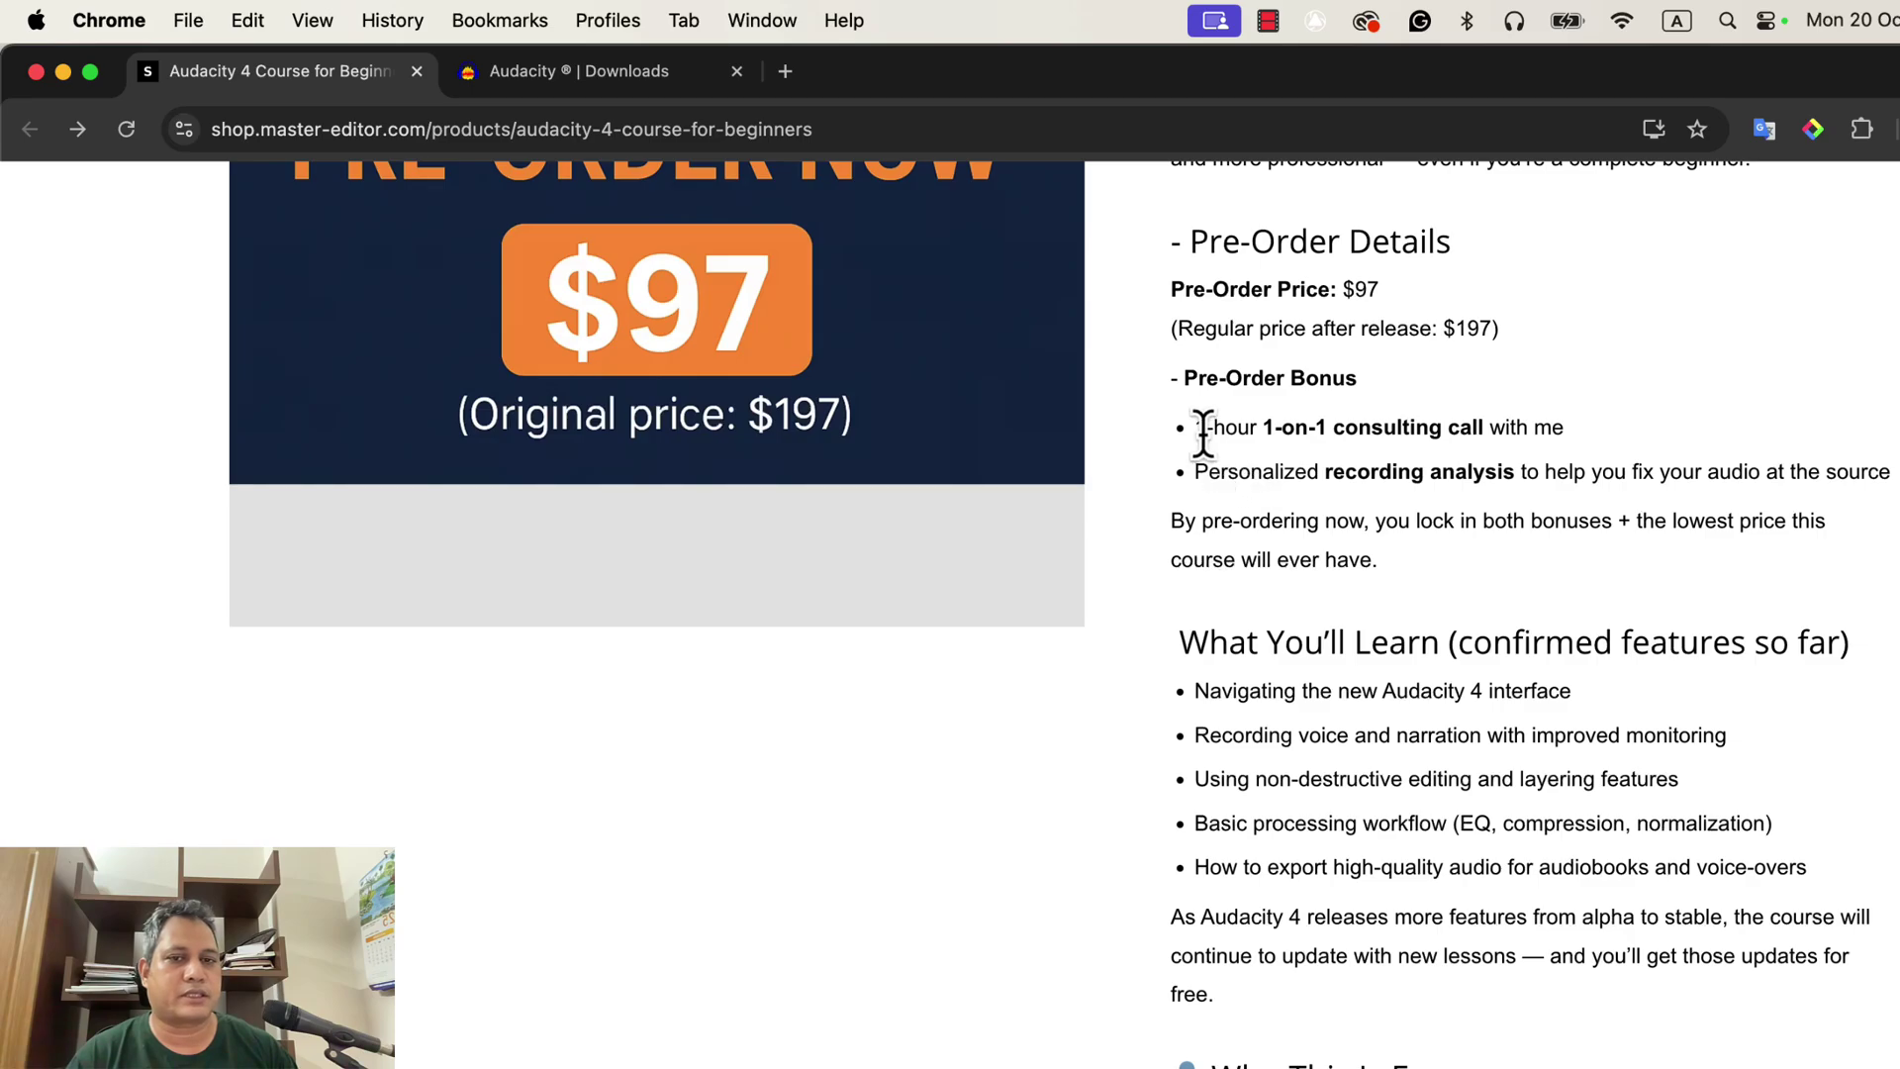
left_click_drag(1196, 429, 1584, 435)
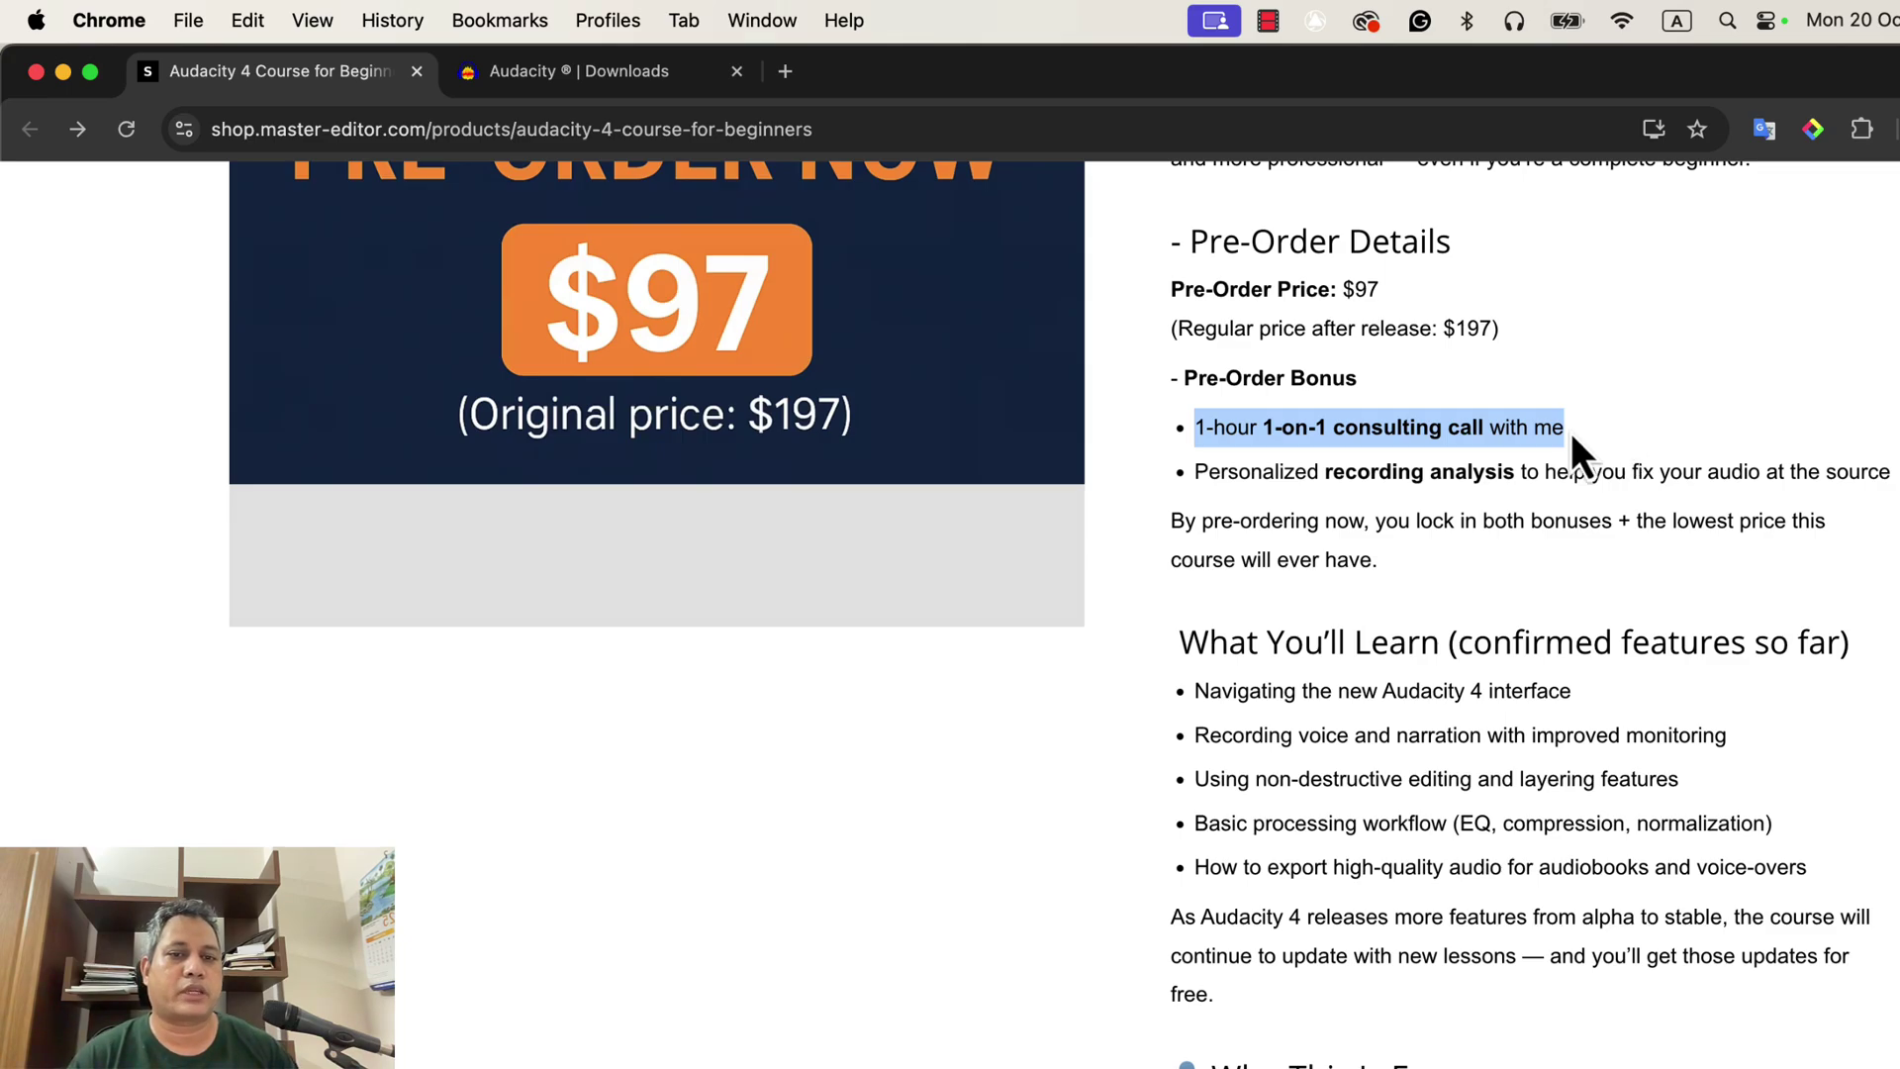
left_click_drag(1220, 471, 1390, 492)
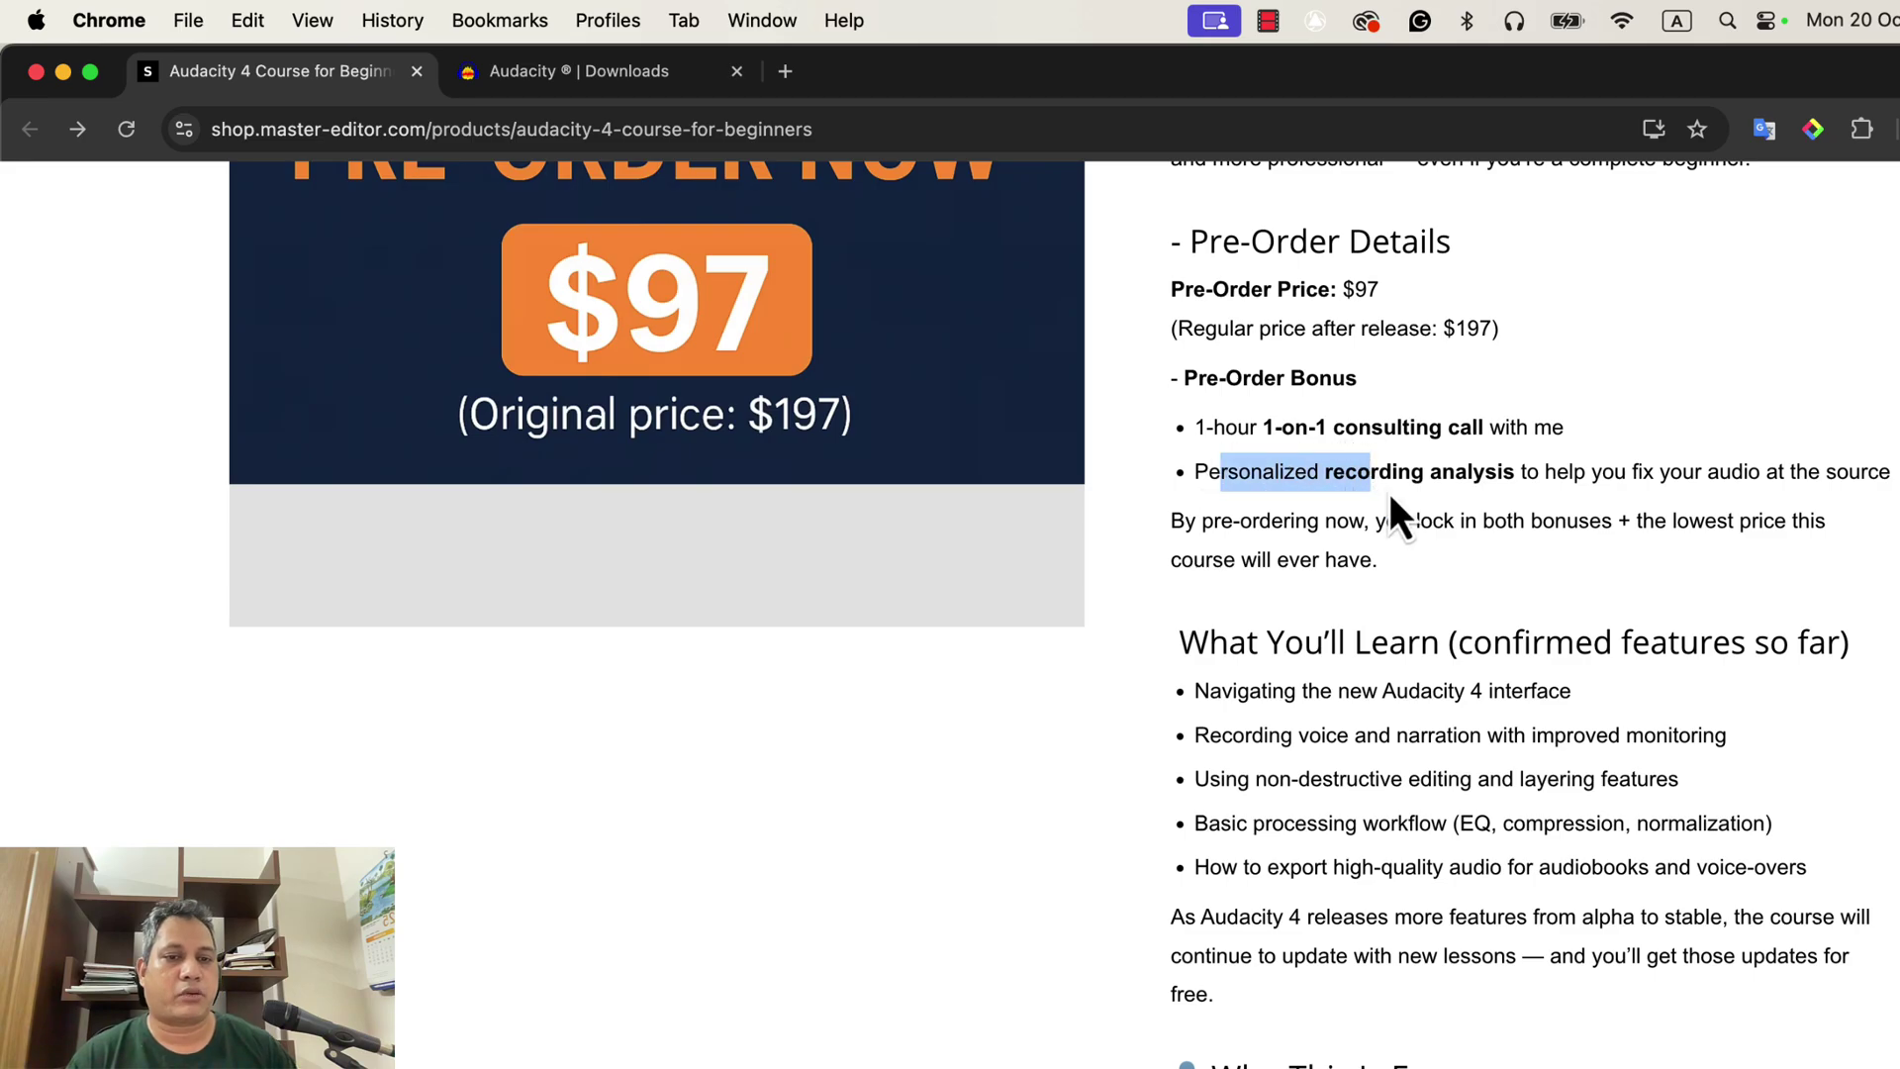